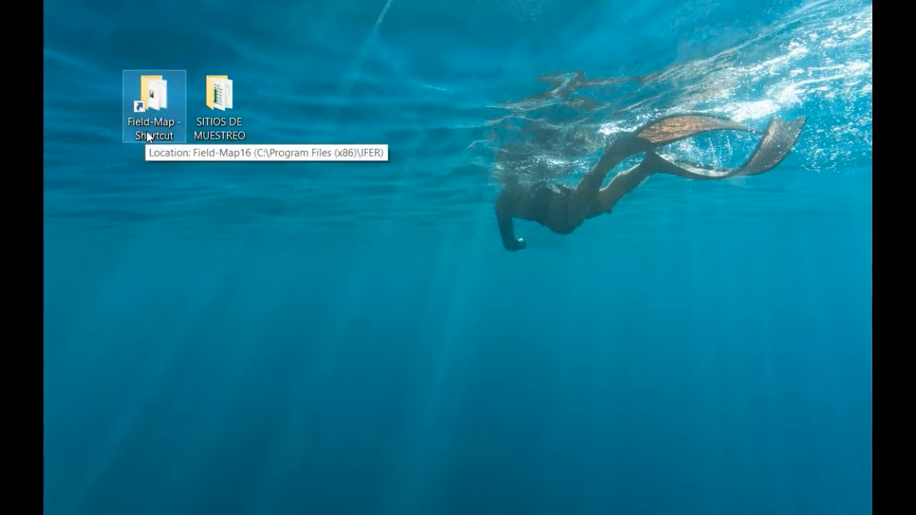
- Open the SITIOS DE MUESTREO folder and view the sampling points in the diseno_150 shapefile, closing the viewer when done
{"action": "double_click", "coordinate": [226, 107]}
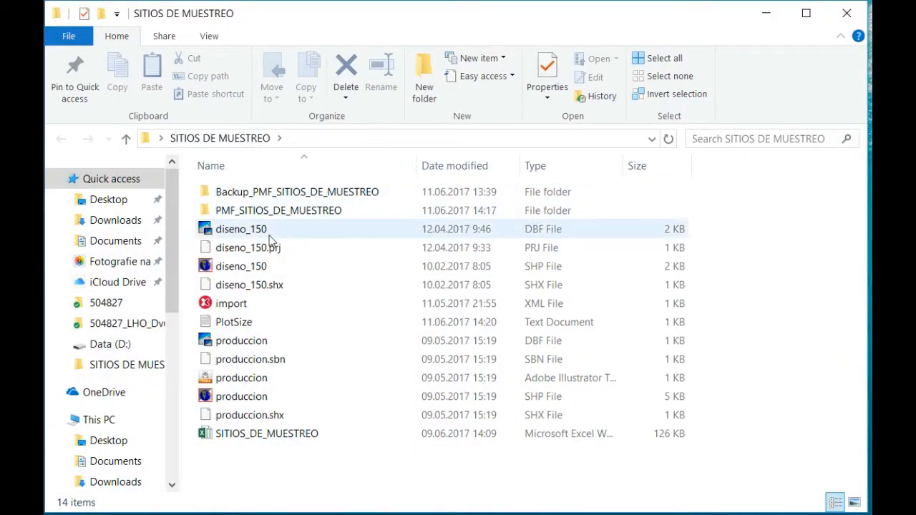
{"action": "double_click", "coordinate": [239, 269]}
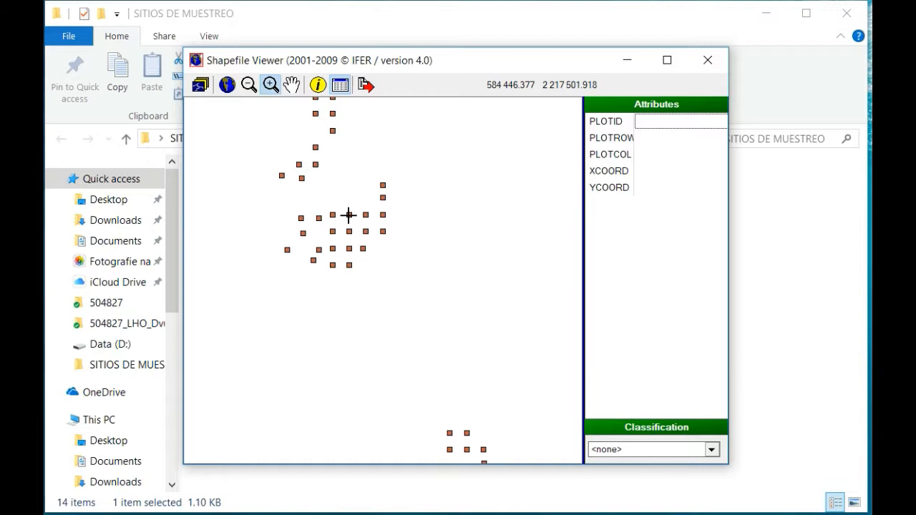
{"action": "mouse_move", "coordinate": [349, 215]}
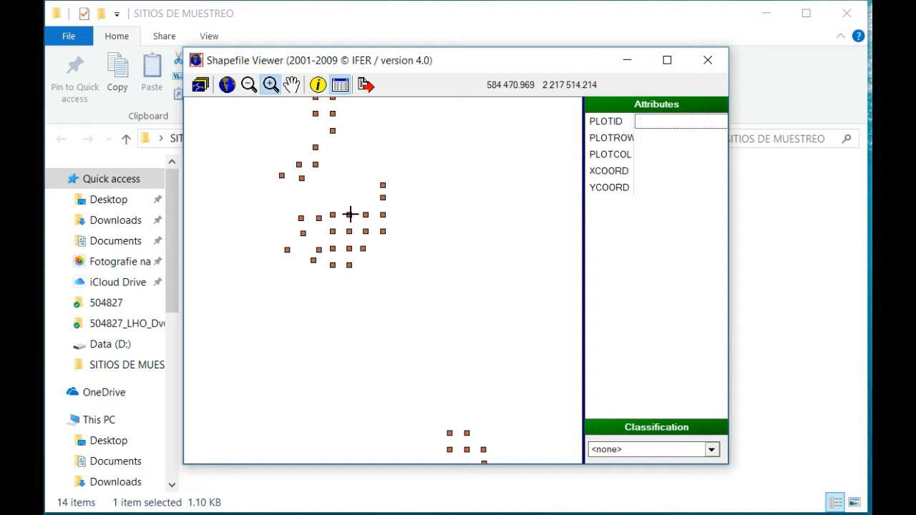
{"action": "left_click", "coordinate": [720, 70]}
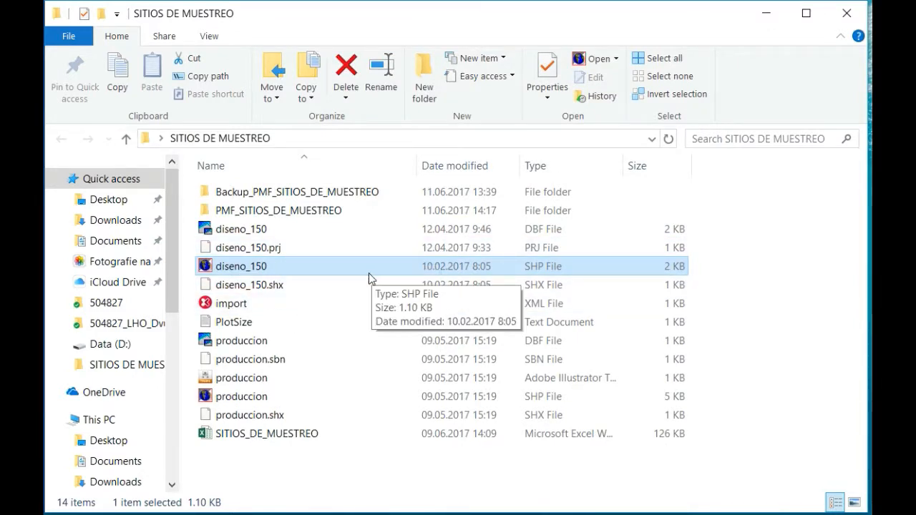
- View the produccion shapefile classified by NUM_RODAL, examine the attributes of its stand polygons, and close the viewer
{"action": "double_click", "coordinate": [252, 398]}
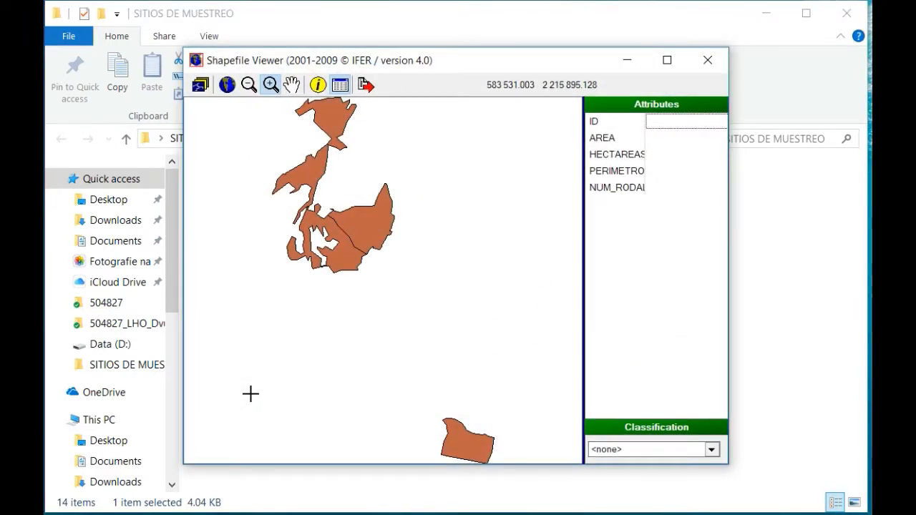
{"action": "left_click", "coordinate": [636, 452]}
{"action": "left_click", "coordinate": [630, 509]}
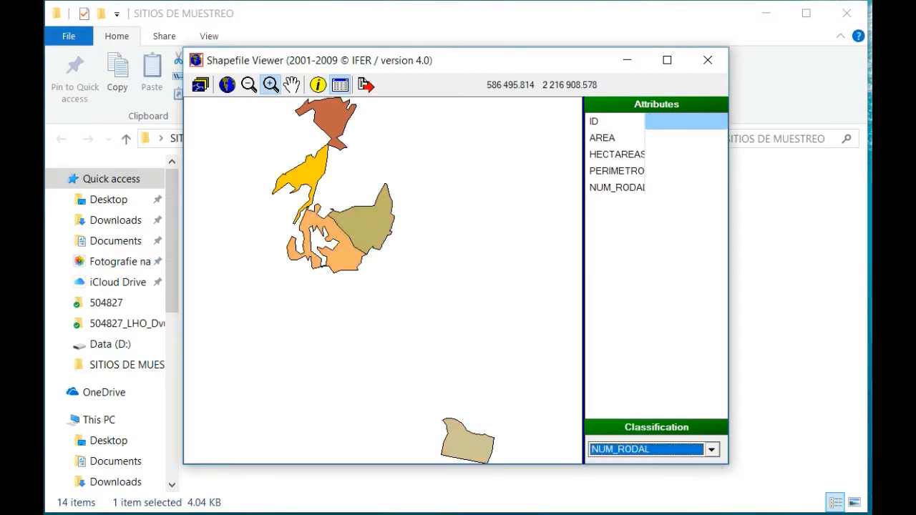
{"action": "mouse_move", "coordinate": [340, 116]}
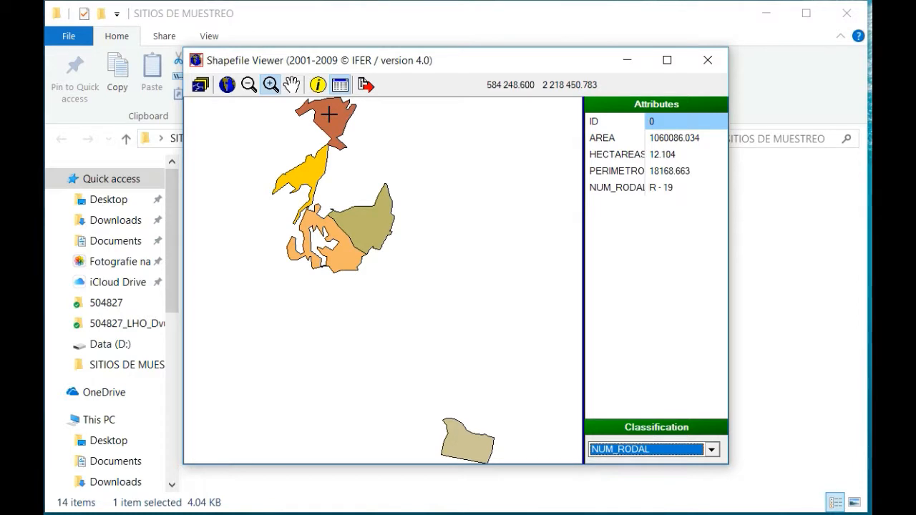
{"action": "mouse_move", "coordinate": [312, 178]}
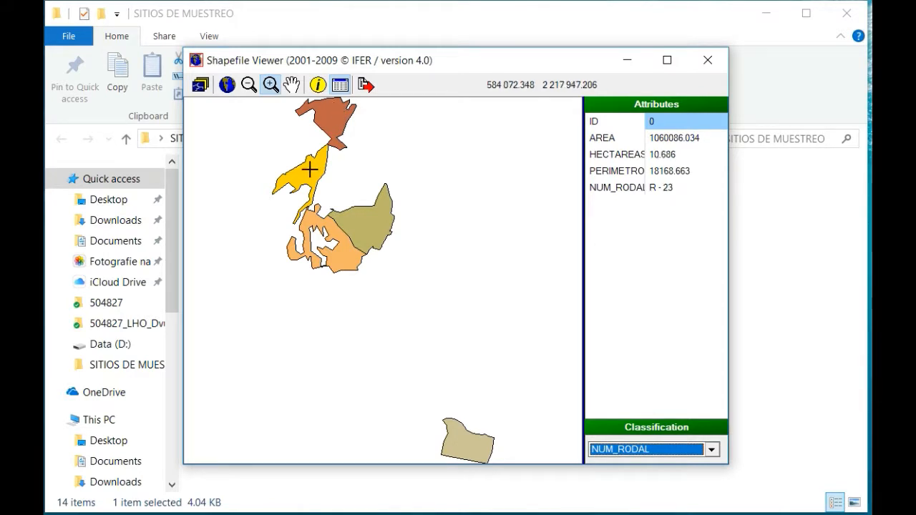
{"action": "mouse_move", "coordinate": [345, 232]}
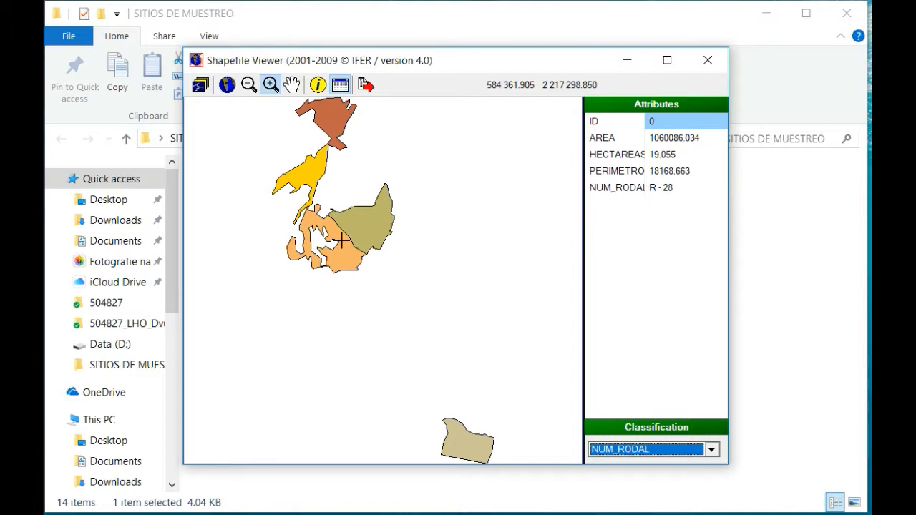
{"action": "left_click", "coordinate": [707, 61]}
- Examine the column headings and first tree records on sheet Hoja1 of the SITIOS_DE_MUESTREO workbook, and close it
{"action": "double_click", "coordinate": [264, 433]}
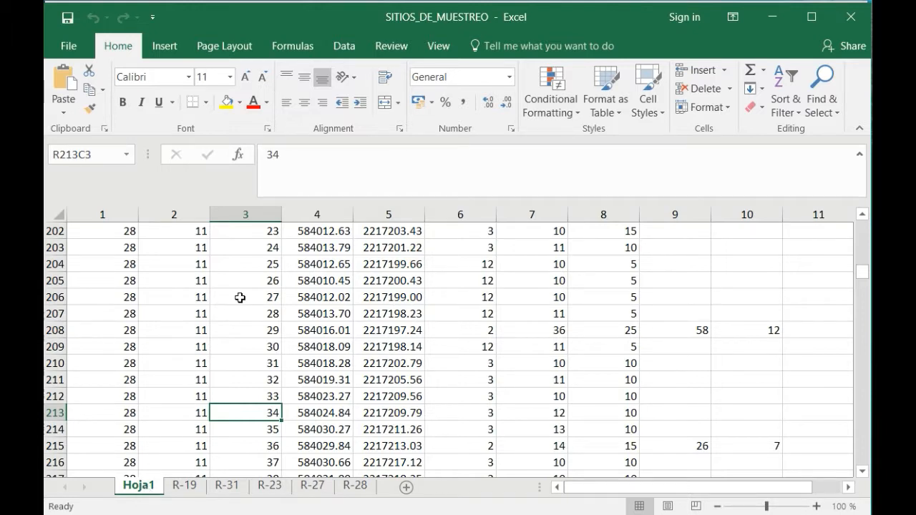
{"action": "scroll", "coordinate": [238, 299], "scroll_direction": "up", "scroll_amount": 12}
{"action": "scroll", "coordinate": [237, 299], "scroll_direction": "up", "scroll_amount": 20}
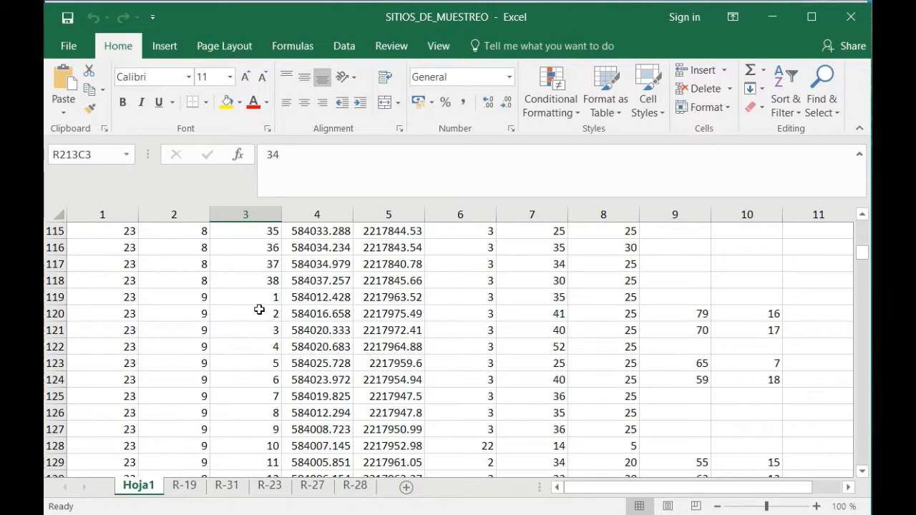
{"action": "scroll", "coordinate": [259, 309], "scroll_direction": "up", "scroll_amount": 16}
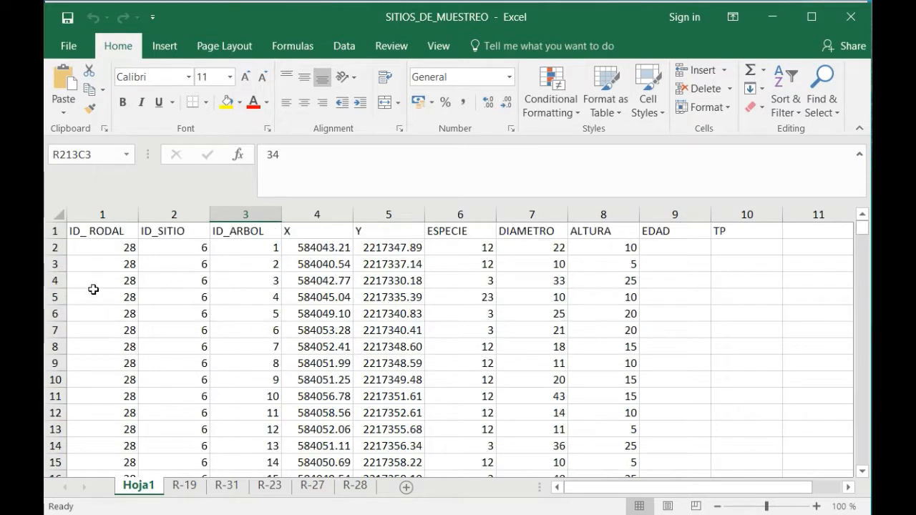
{"action": "left_click", "coordinate": [107, 248]}
{"action": "left_click", "coordinate": [107, 297]}
{"action": "left_click", "coordinate": [107, 330]}
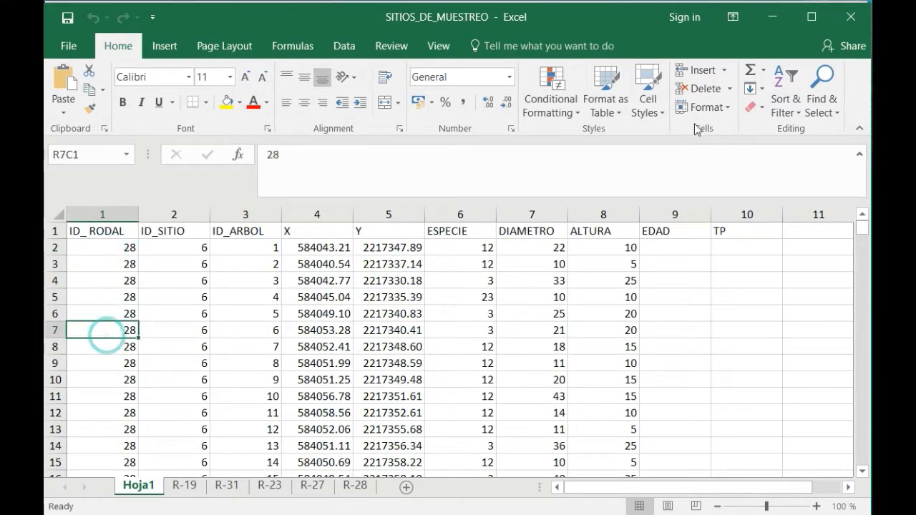
{"action": "left_click", "coordinate": [852, 18]}
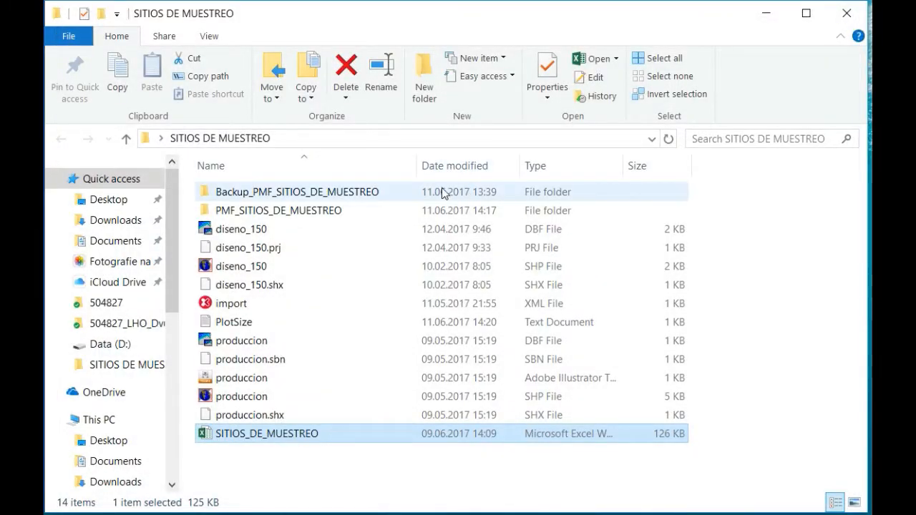
- Check the contents of the PMF_SITIOS_DE_MUESTREO project folder and open the project in Field-Map Data Collector
{"action": "left_click", "coordinate": [315, 212]}
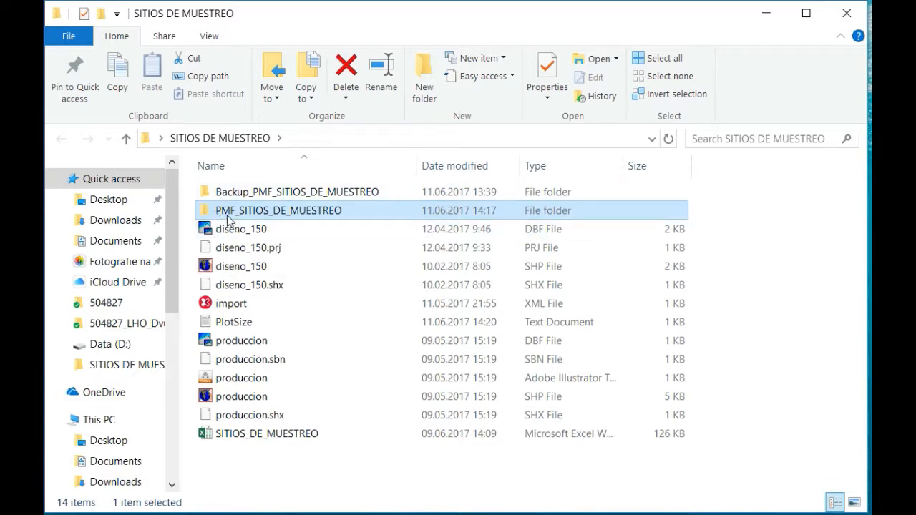
{"action": "double_click", "coordinate": [314, 211]}
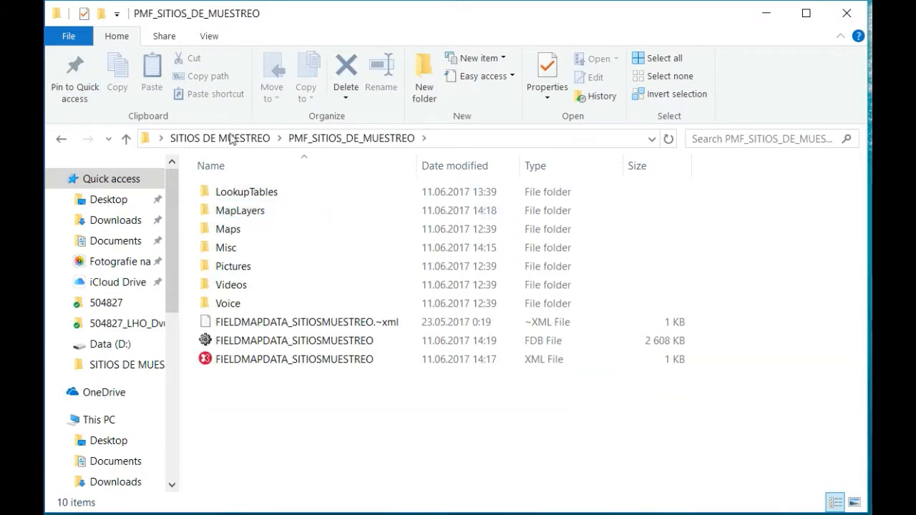
{"action": "left_click", "coordinate": [252, 140]}
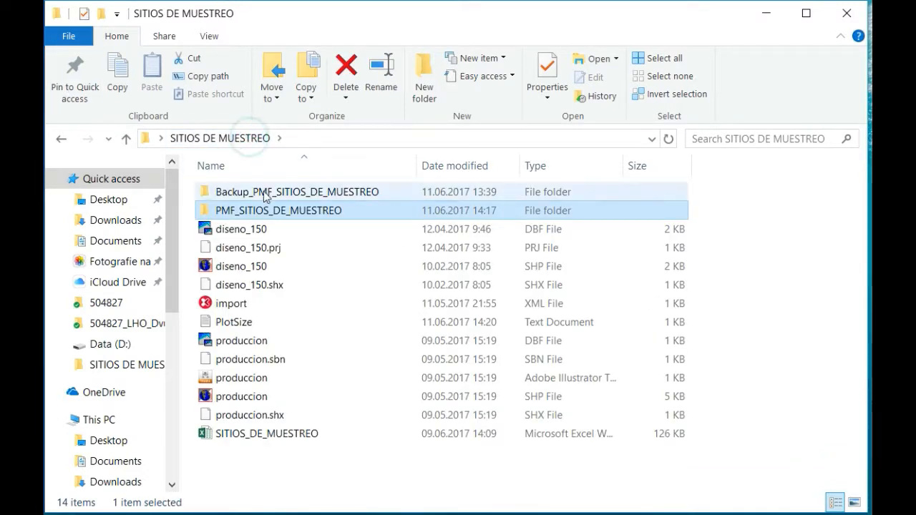
{"action": "right_click", "coordinate": [293, 212]}
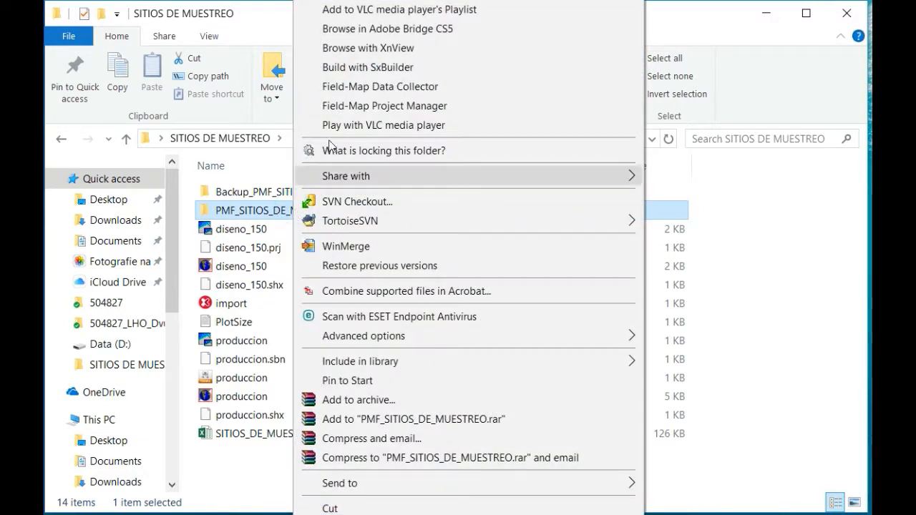
{"action": "left_click", "coordinate": [369, 87]}
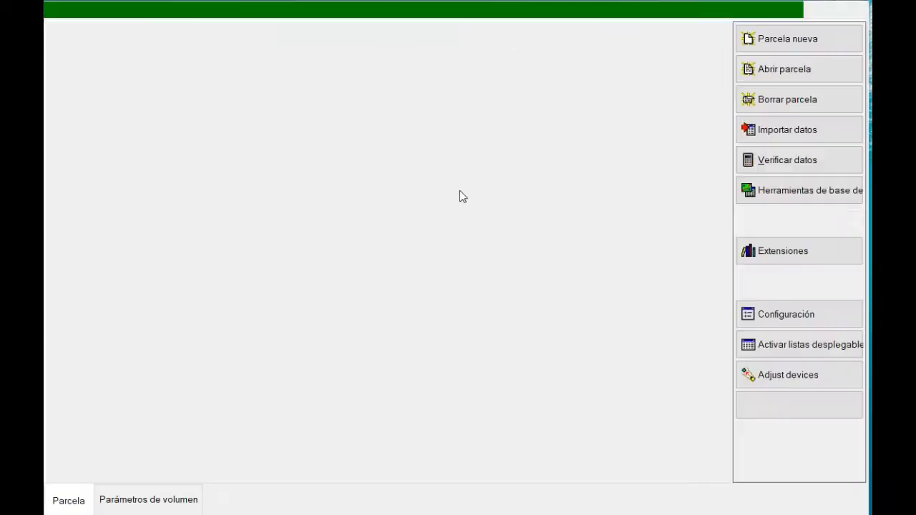
- Check the list of existing plots and review the volume equation parameters stored in the Ecuaciones de volumen plot
{"action": "left_click", "coordinate": [792, 71]}
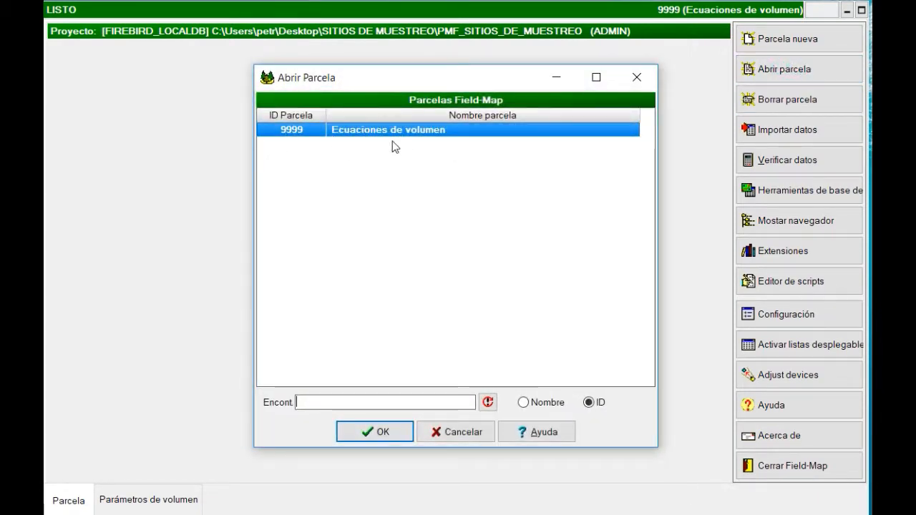
{"action": "left_click", "coordinate": [439, 427]}
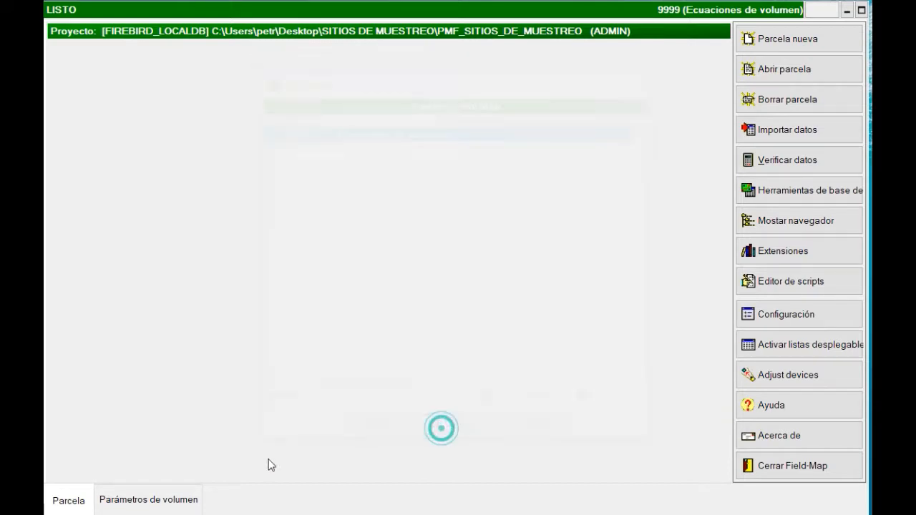
{"action": "left_click", "coordinate": [149, 493]}
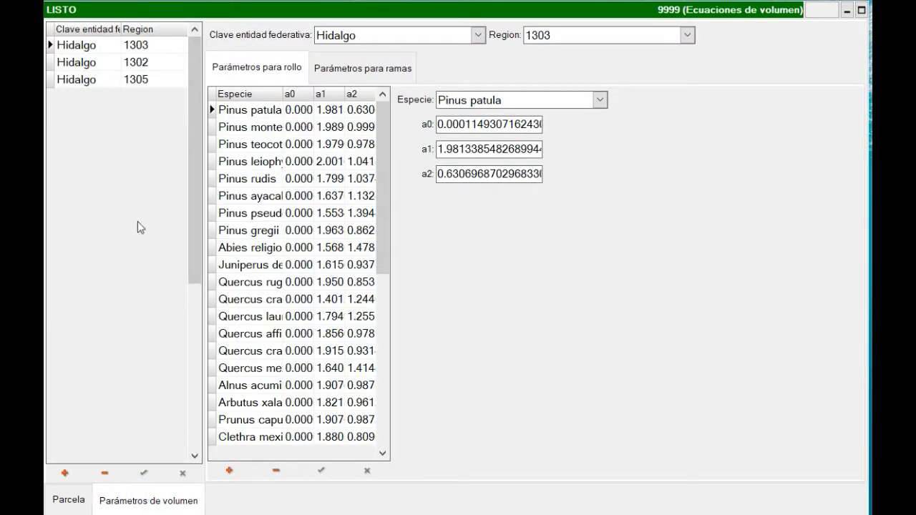
{"action": "left_click", "coordinate": [69, 501]}
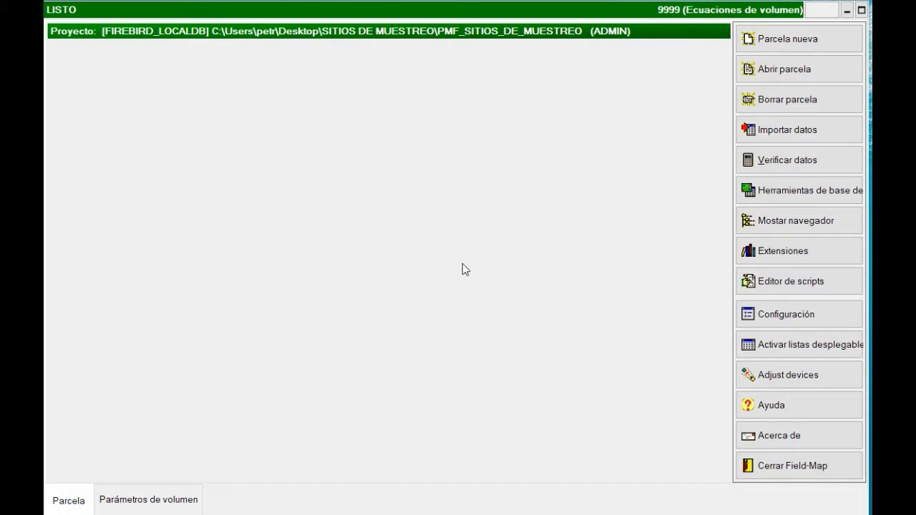
- Define a new plot with ID 0 named Inventory area plot, importing all polygons of produccion.shp as its boundary
{"action": "left_click", "coordinate": [790, 42]}
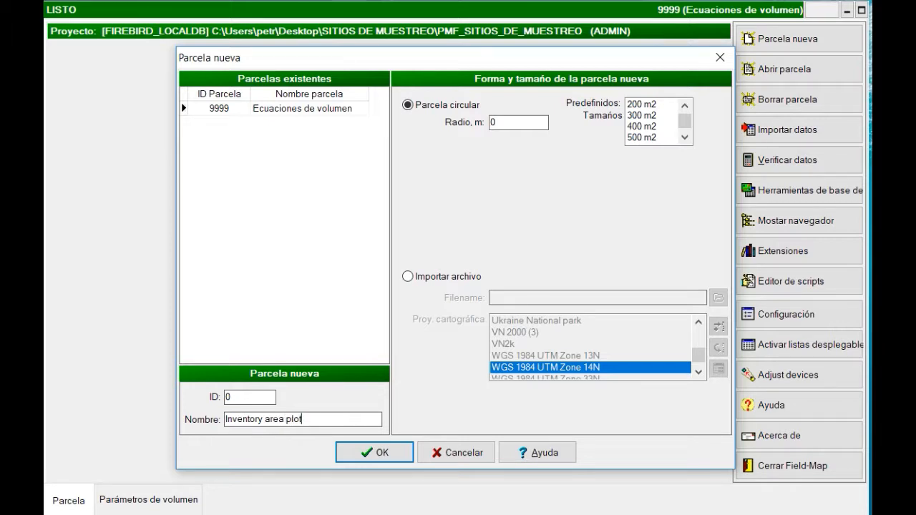
{"action": "left_click", "coordinate": [407, 277]}
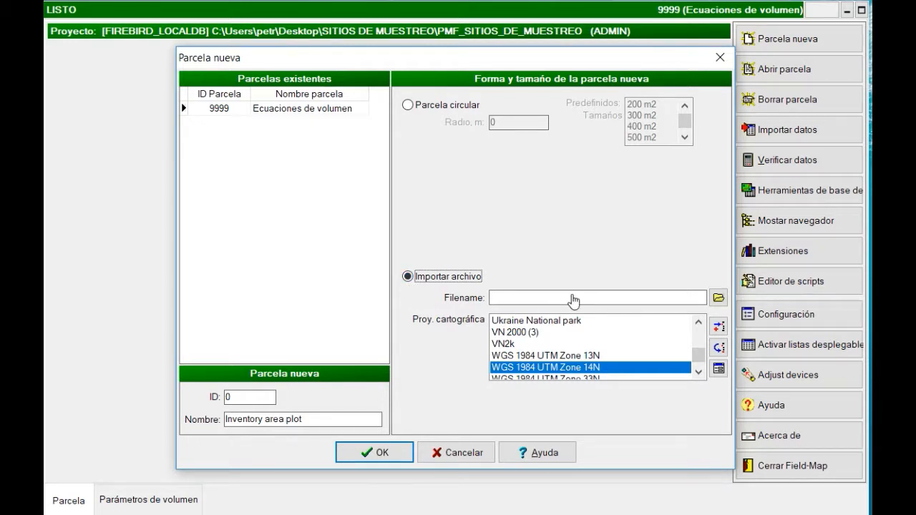
{"action": "left_click", "coordinate": [573, 300]}
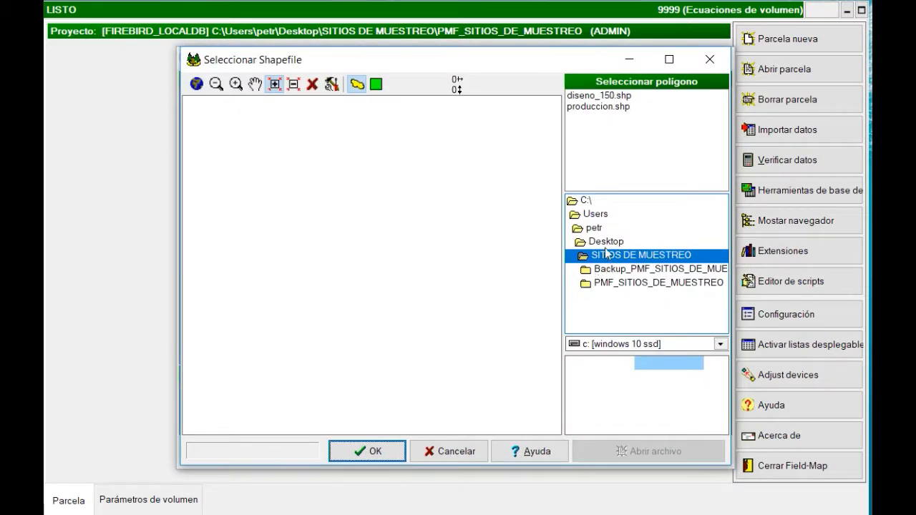
{"action": "left_click", "coordinate": [601, 107]}
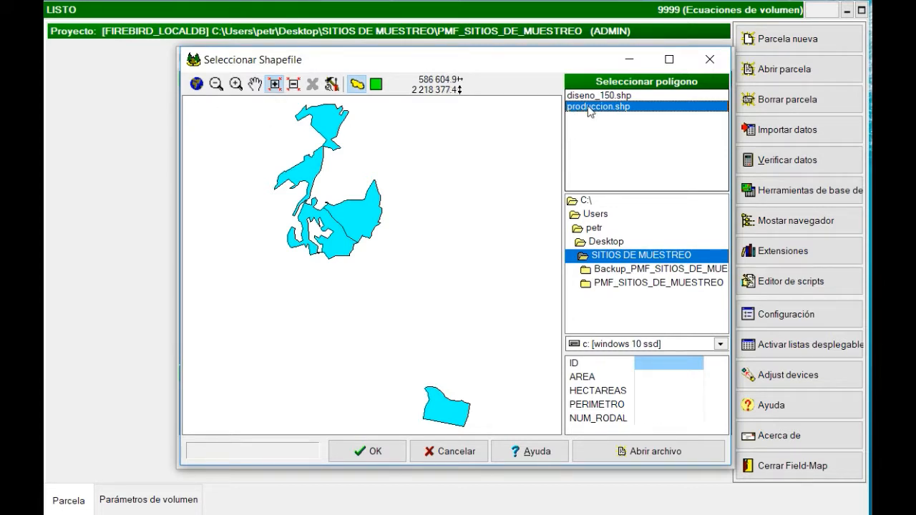
{"action": "left_click_drag", "start_coordinate": [196, 99], "coordinate": [538, 434]}
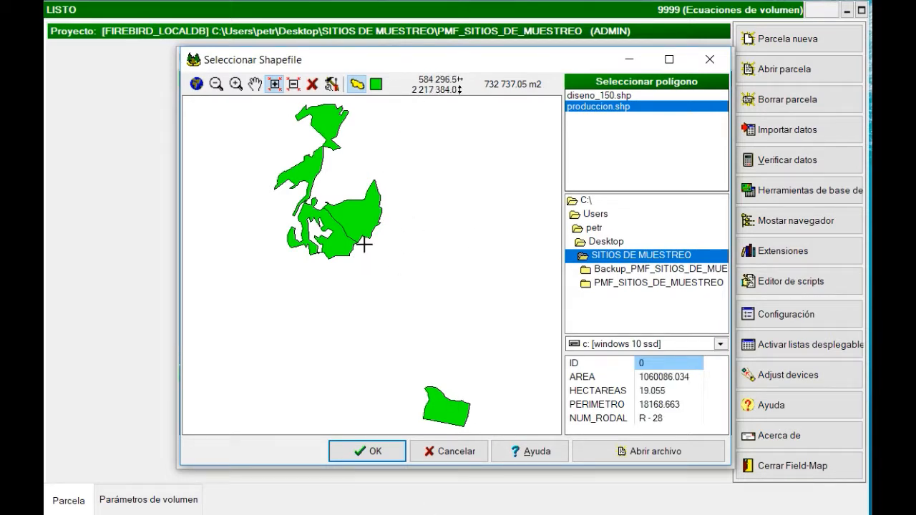
{"action": "left_click", "coordinate": [367, 452]}
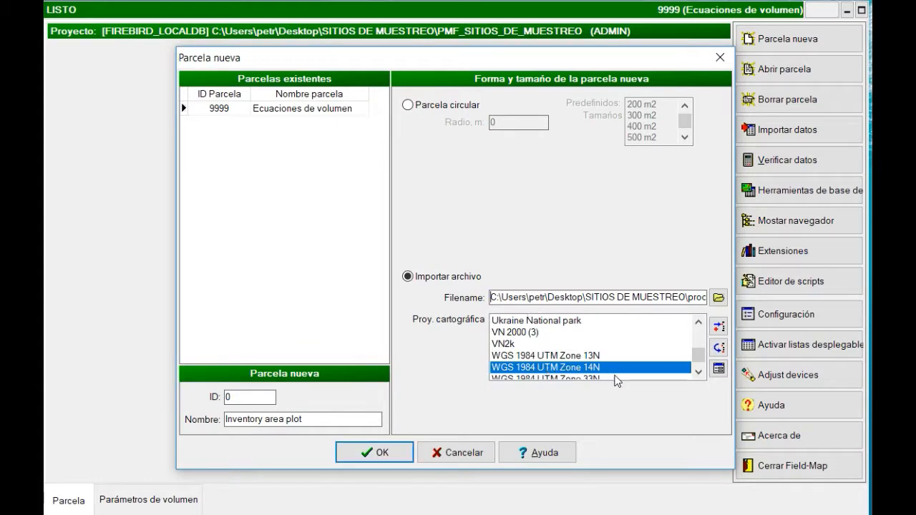
- Keep WGS 1984 UTM Zone 14N as the cartographic projection and create the new plot
{"action": "left_click", "coordinate": [698, 371]}
{"action": "left_click", "coordinate": [698, 371]}
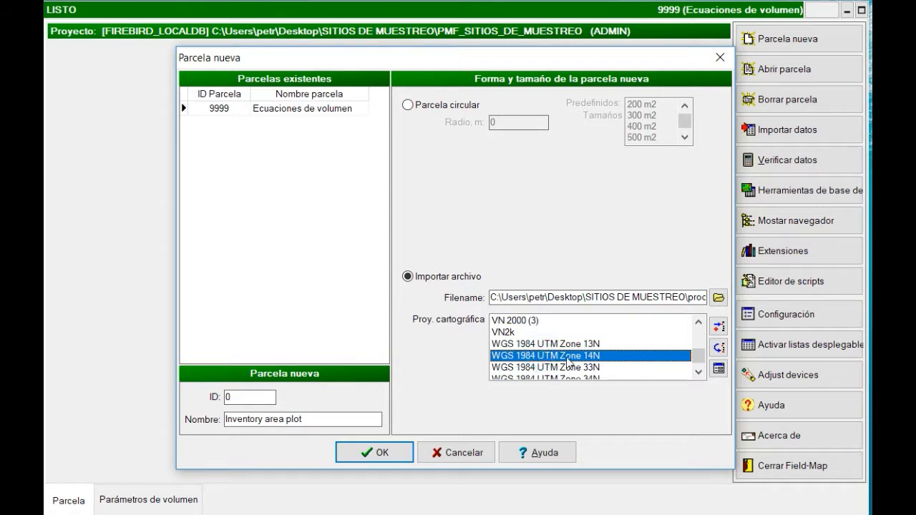
{"action": "left_click", "coordinate": [381, 454]}
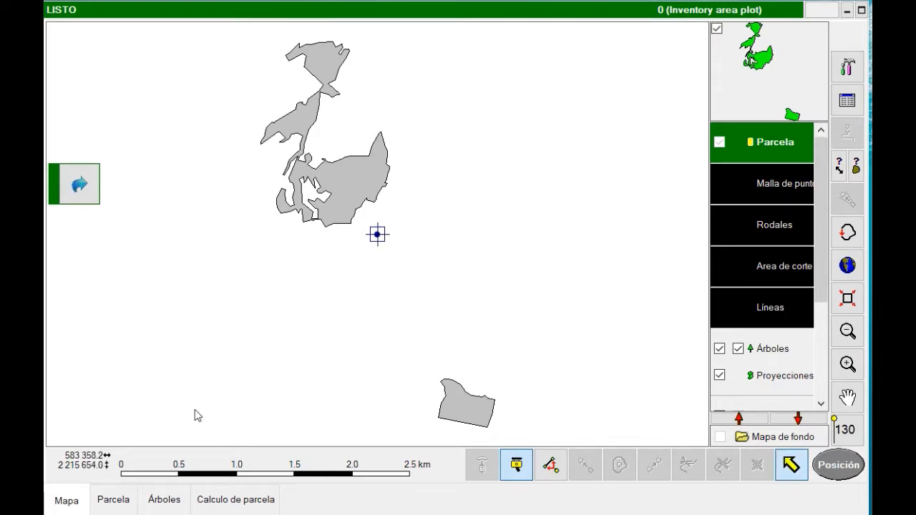
- Set the new plot's Tipo de parcela to Area de inventario and return to the map
{"action": "left_click", "coordinate": [113, 505]}
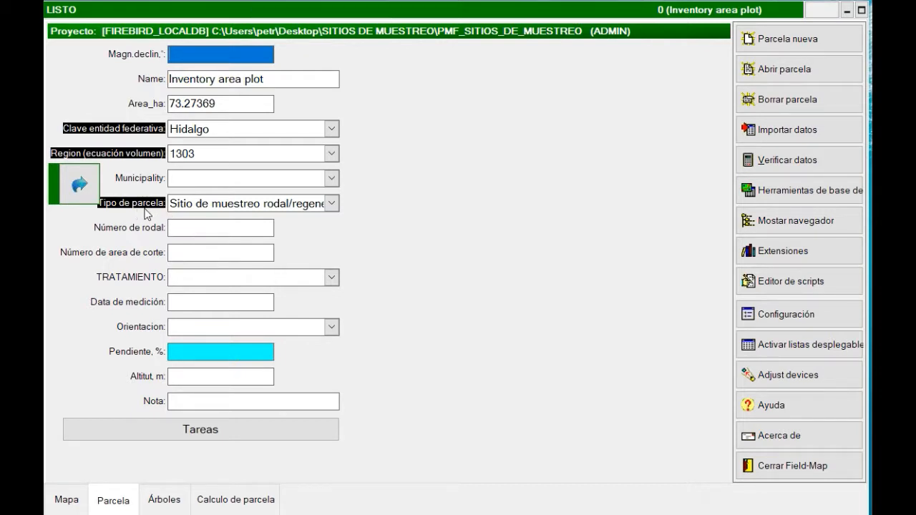
{"action": "left_click", "coordinate": [331, 204]}
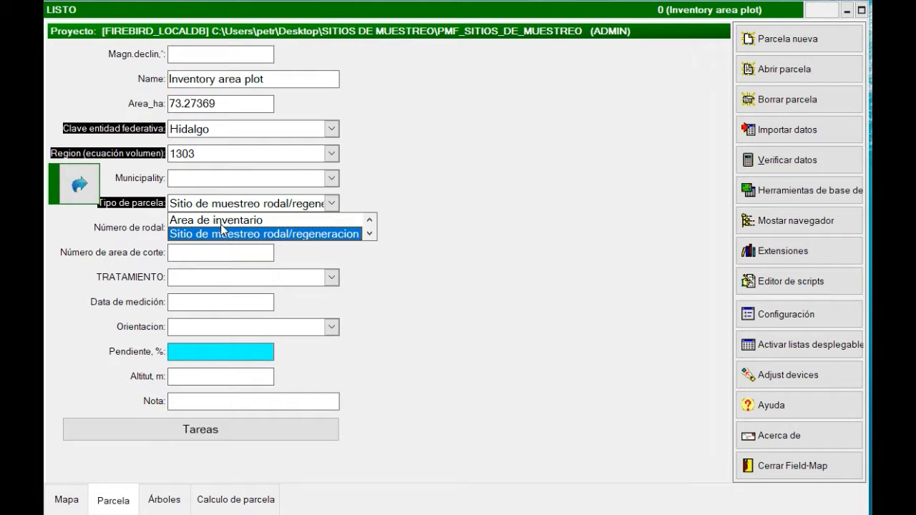
{"action": "left_click", "coordinate": [221, 221]}
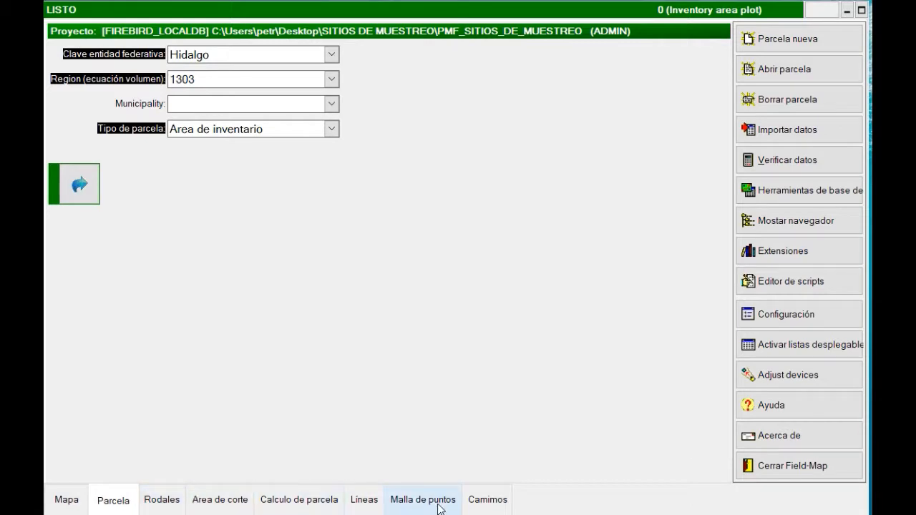
{"action": "left_click", "coordinate": [67, 500]}
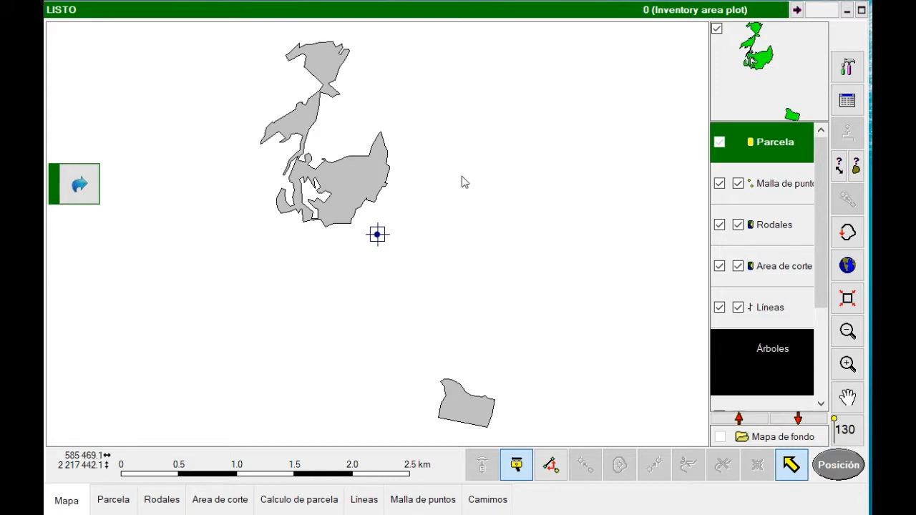
- Start importing polygons into the Rodales layer from the produccion shapefile in the SITIOS DE MUESTREO folder
{"action": "left_click", "coordinate": [774, 226]}
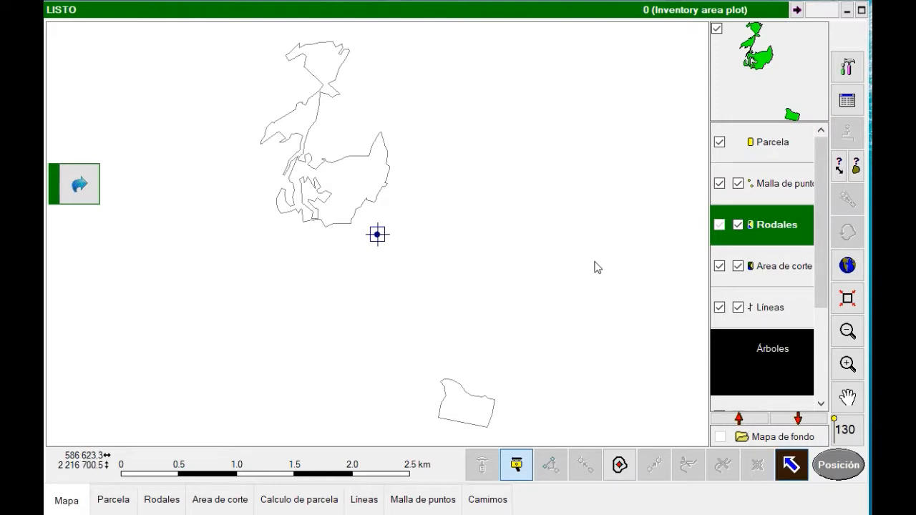
{"action": "left_click", "coordinate": [844, 72]}
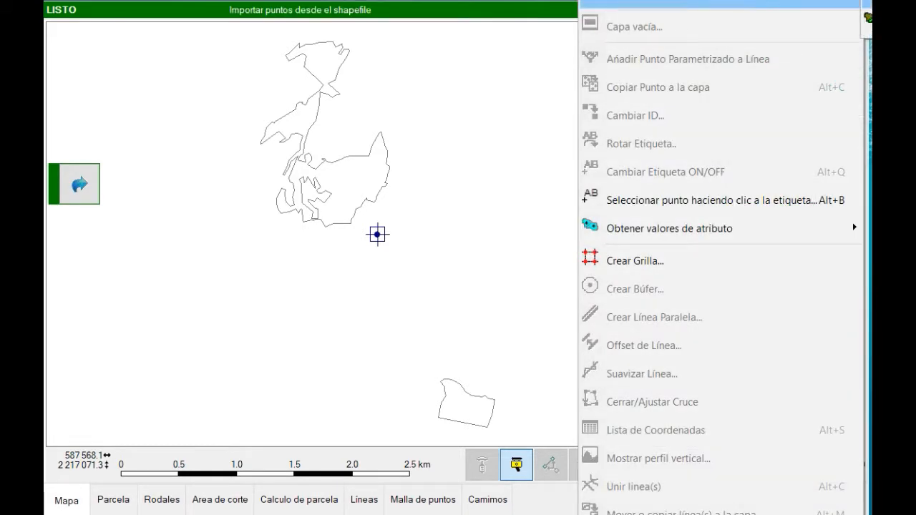
{"action": "left_click", "coordinate": [867, 23]}
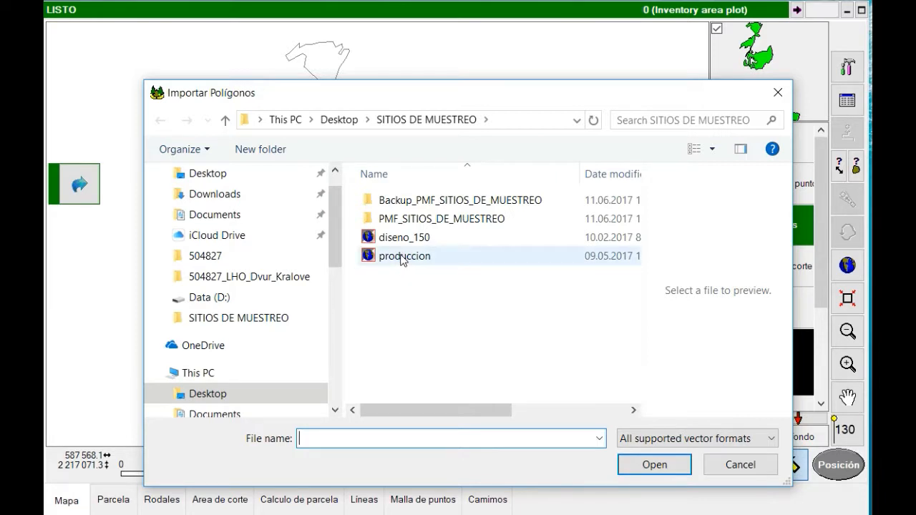
{"action": "left_click", "coordinate": [402, 259]}
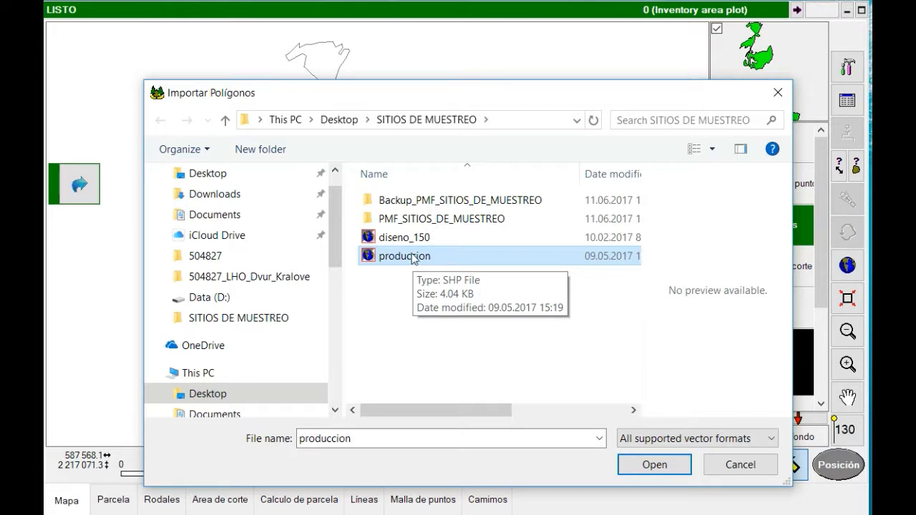
{"action": "double_click", "coordinate": [411, 260]}
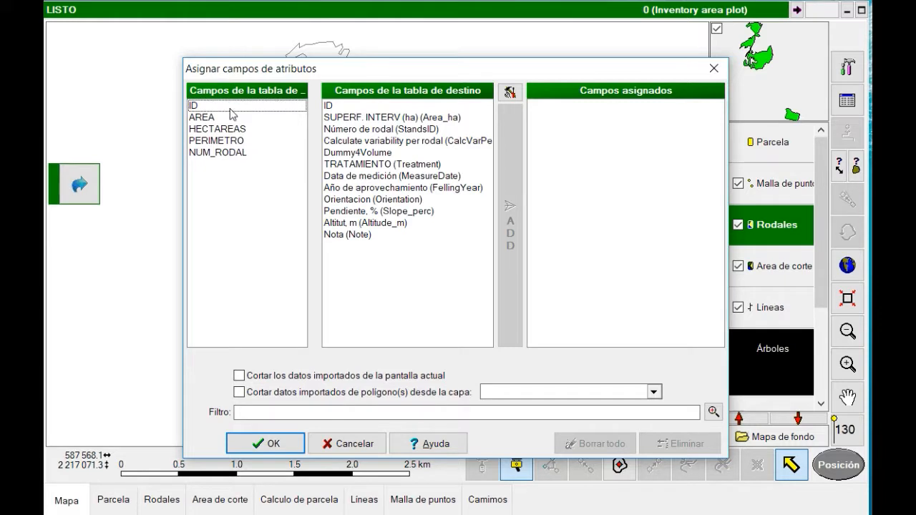
- Assign the source field NUM_RODAL to the destination field Nota and carry out the polygon import
{"action": "left_click", "coordinate": [230, 108]}
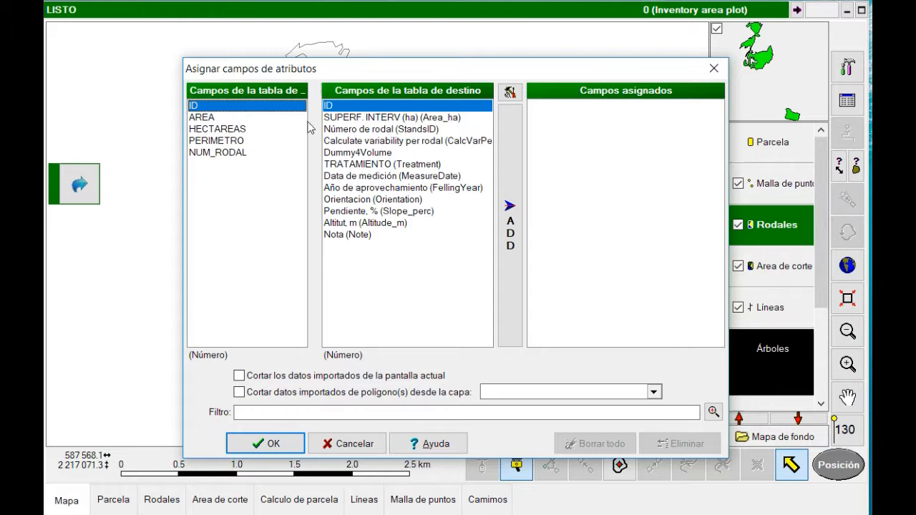
{"action": "left_click", "coordinate": [219, 154]}
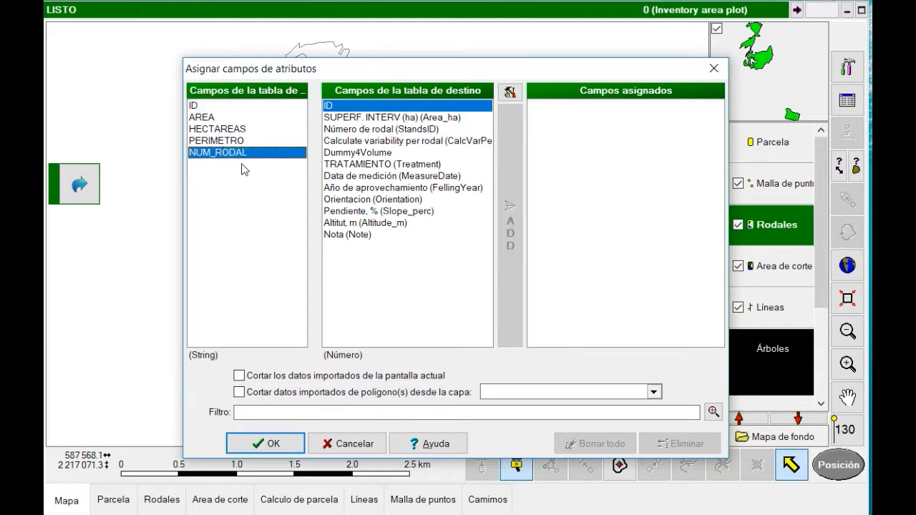
{"action": "left_click", "coordinate": [419, 129]}
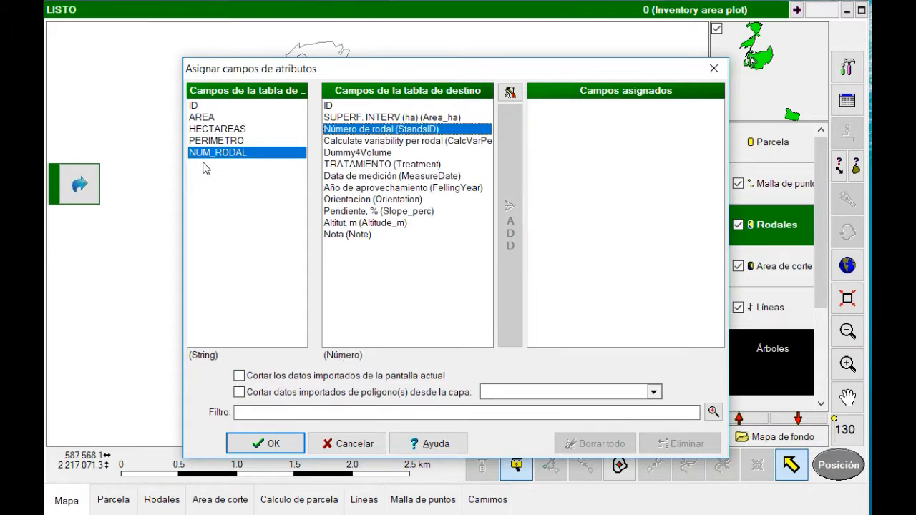
{"action": "left_click", "coordinate": [349, 235]}
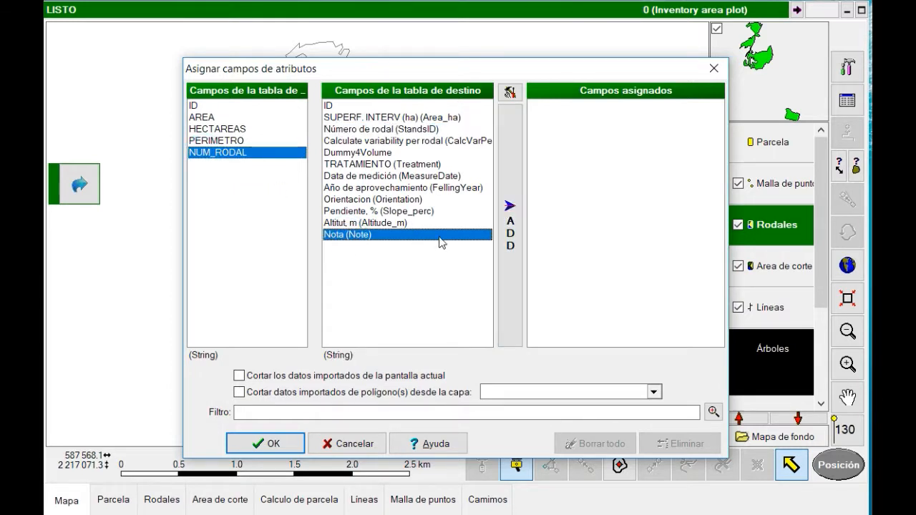
{"action": "double_click", "coordinate": [440, 241]}
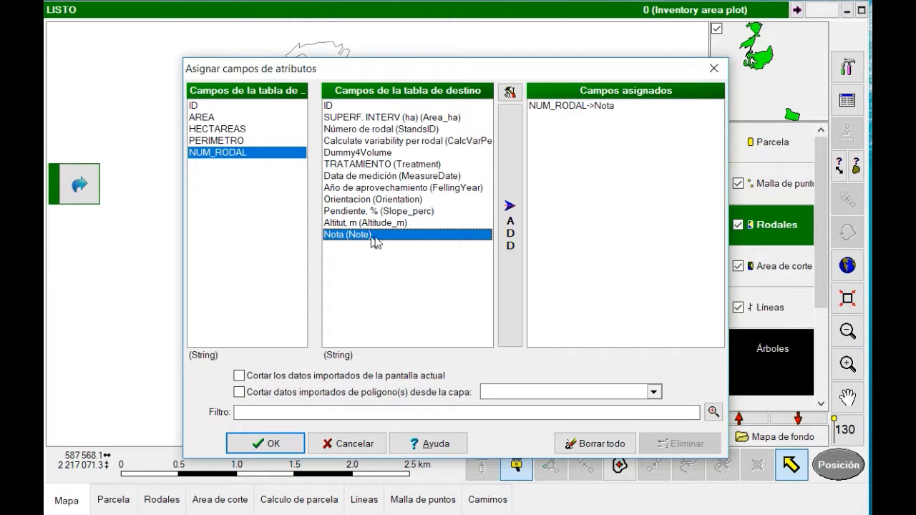
{"action": "left_click", "coordinate": [274, 444]}
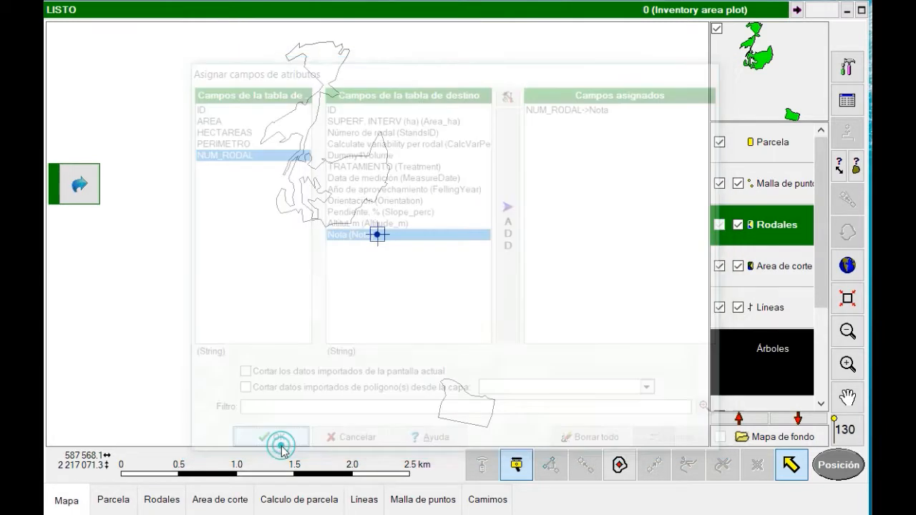
- Open the attributes of the northernmost stand, record 2, and set its Número de rodal to 19
{"action": "left_click", "coordinate": [322, 69]}
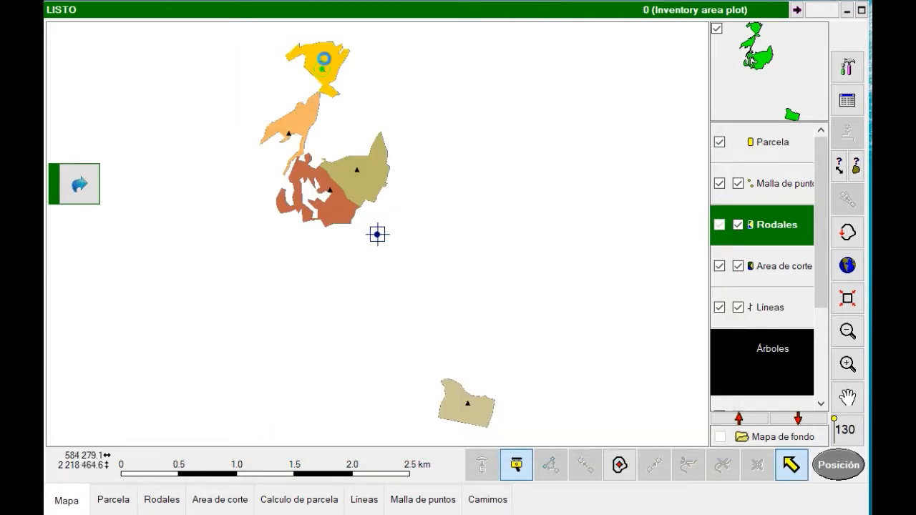
{"action": "left_click", "coordinate": [80, 185]}
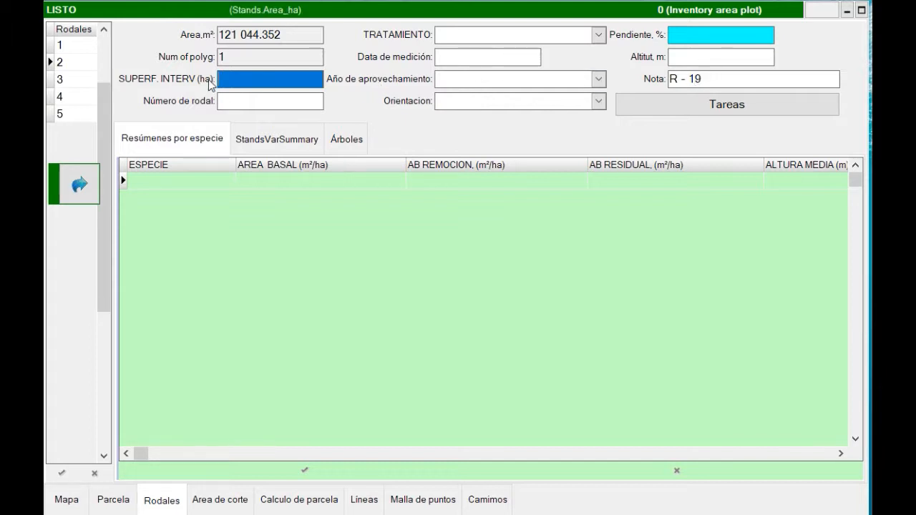
{"action": "left_click", "coordinate": [255, 99]}
{"action": "left_click", "coordinate": [252, 178]}
{"action": "left_click", "coordinate": [339, 126]}
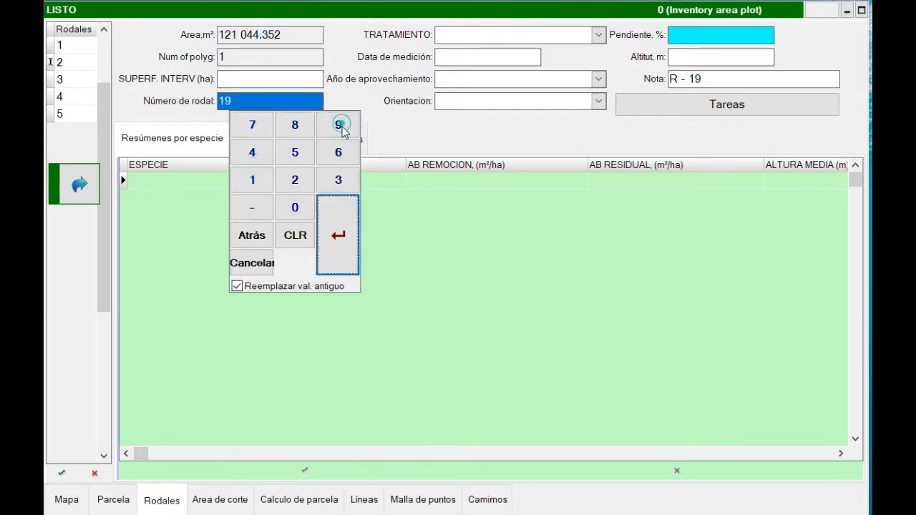
{"action": "left_click", "coordinate": [341, 218]}
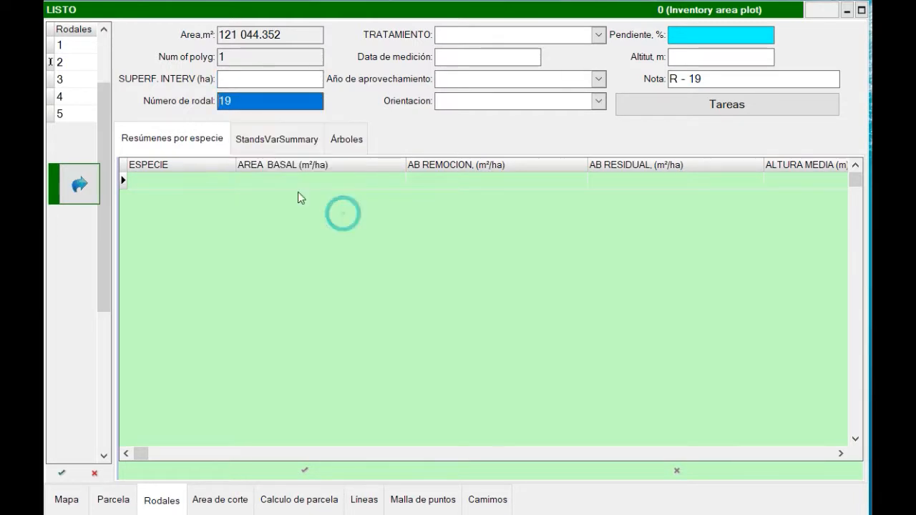
- Set the Número de rodal of stand record 1 to 28
{"action": "left_click", "coordinate": [68, 47]}
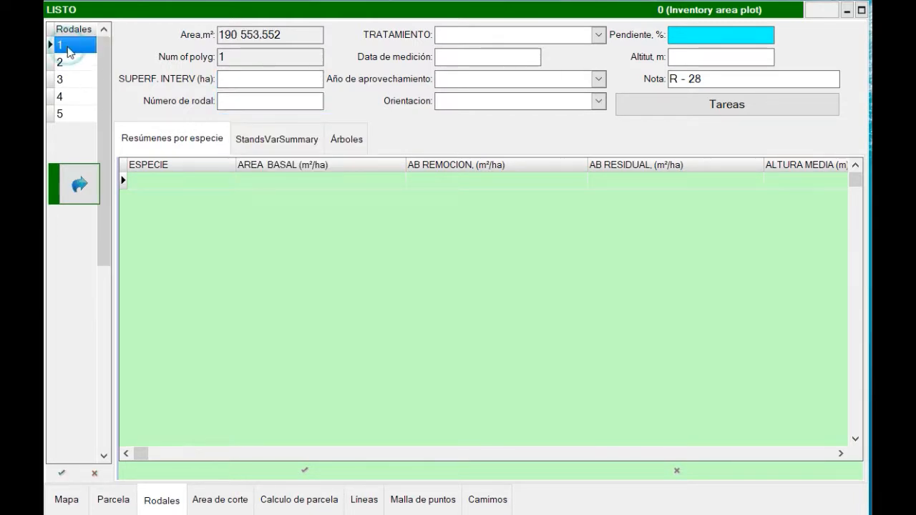
{"action": "left_click", "coordinate": [261, 107]}
{"action": "left_click", "coordinate": [295, 180]}
{"action": "left_click", "coordinate": [295, 125]}
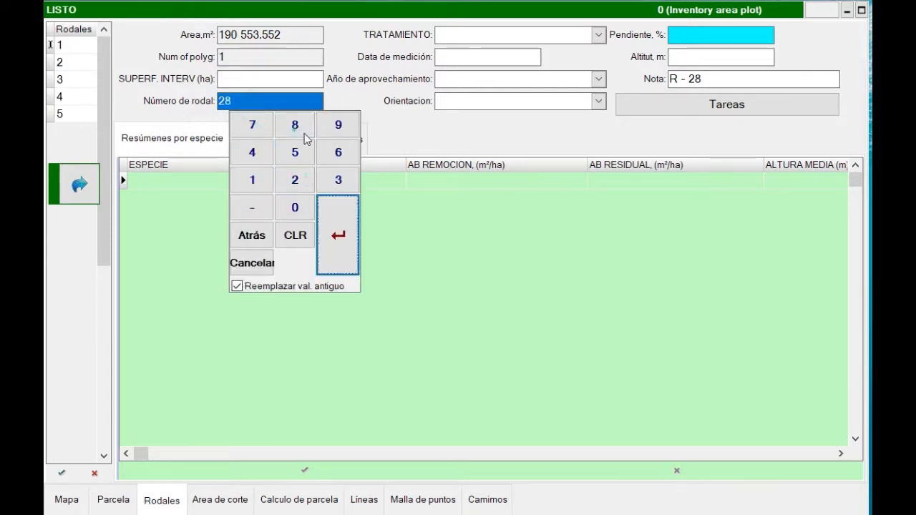
{"action": "left_click", "coordinate": [334, 218]}
- Set the Número de rodal of stand record 3 to 27
{"action": "left_click", "coordinate": [63, 78]}
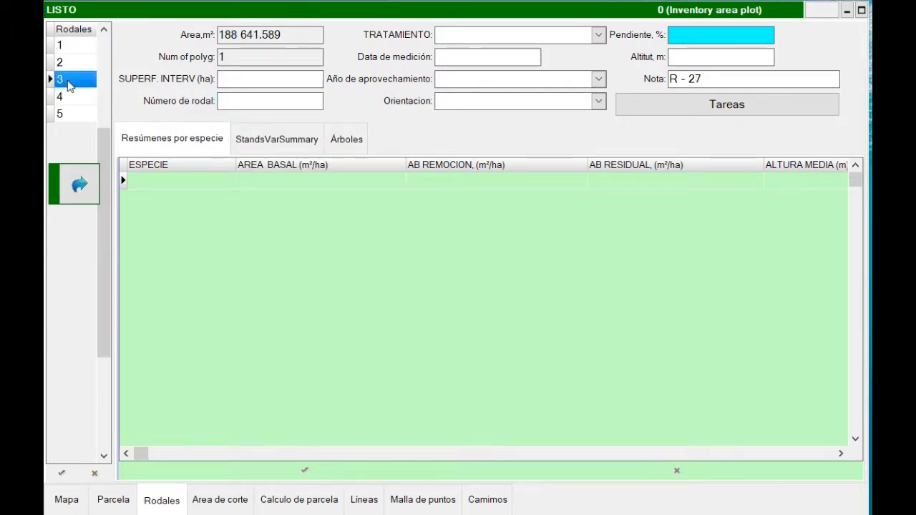
{"action": "left_click", "coordinate": [240, 103]}
{"action": "left_click", "coordinate": [295, 180]}
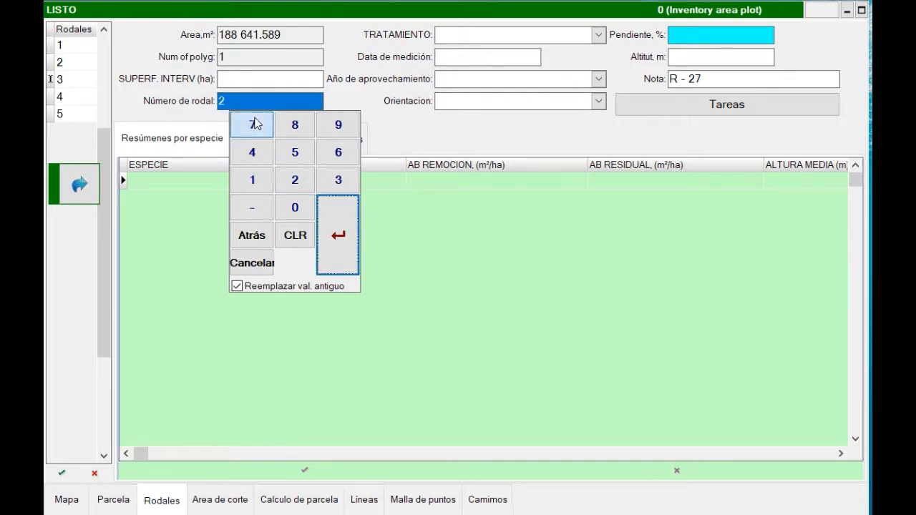
{"action": "left_click", "coordinate": [336, 221]}
- Set the Número de rodal of stand record 4 to 23
{"action": "left_click", "coordinate": [82, 98]}
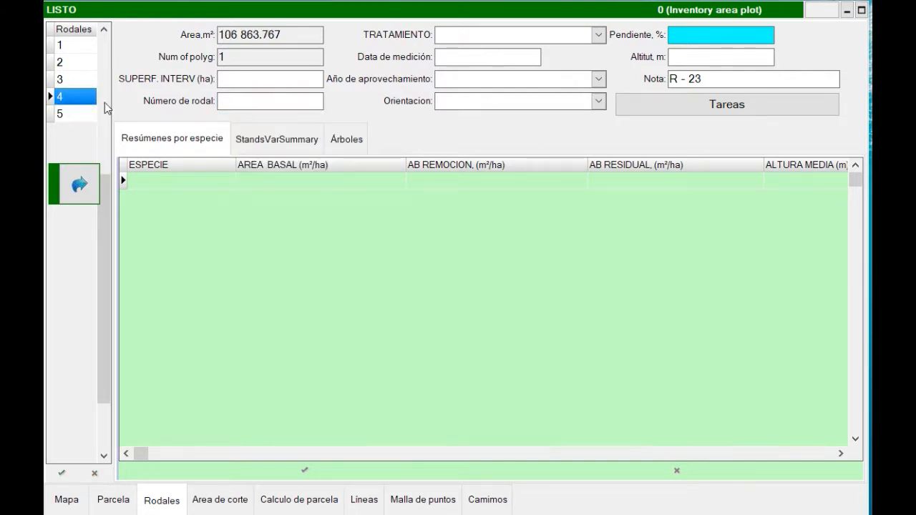
{"action": "left_click", "coordinate": [255, 102]}
{"action": "left_click", "coordinate": [295, 180]}
{"action": "left_click", "coordinate": [338, 180]}
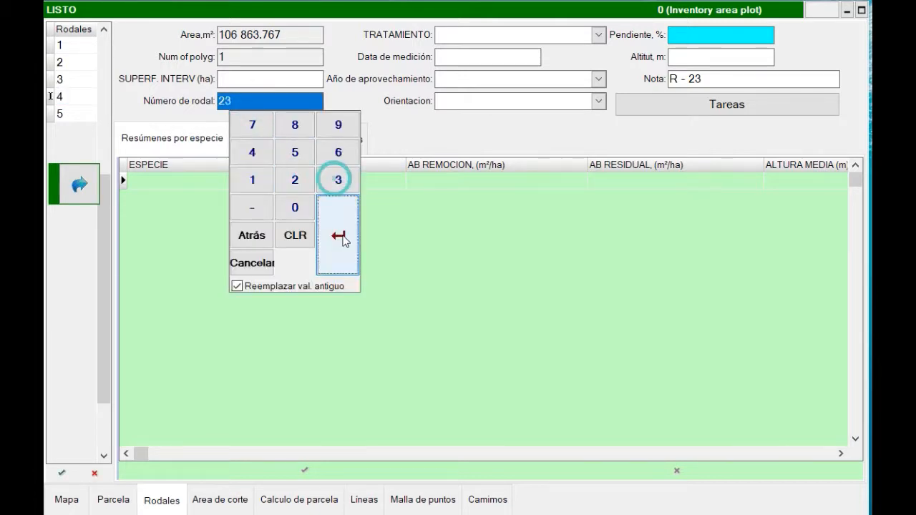
{"action": "left_click", "coordinate": [342, 238]}
- Set the Número de rodal of stand record 5 to 31
{"action": "left_click", "coordinate": [72, 116]}
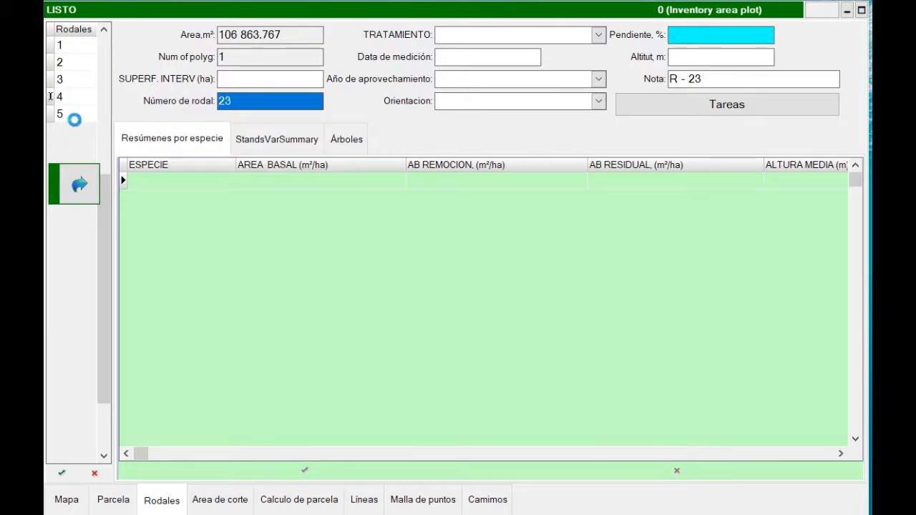
{"action": "left_click", "coordinate": [229, 100]}
{"action": "left_click", "coordinate": [338, 179]}
{"action": "left_click", "coordinate": [258, 179]}
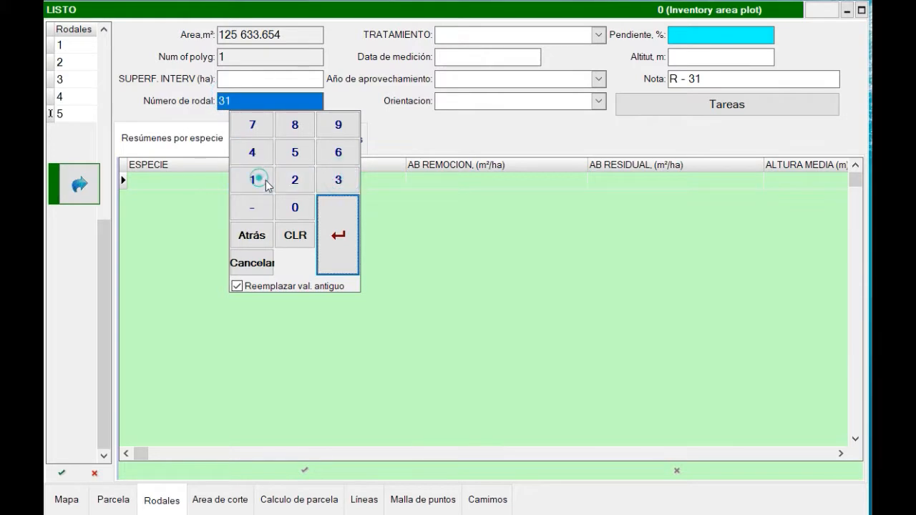
{"action": "left_click", "coordinate": [337, 231]}
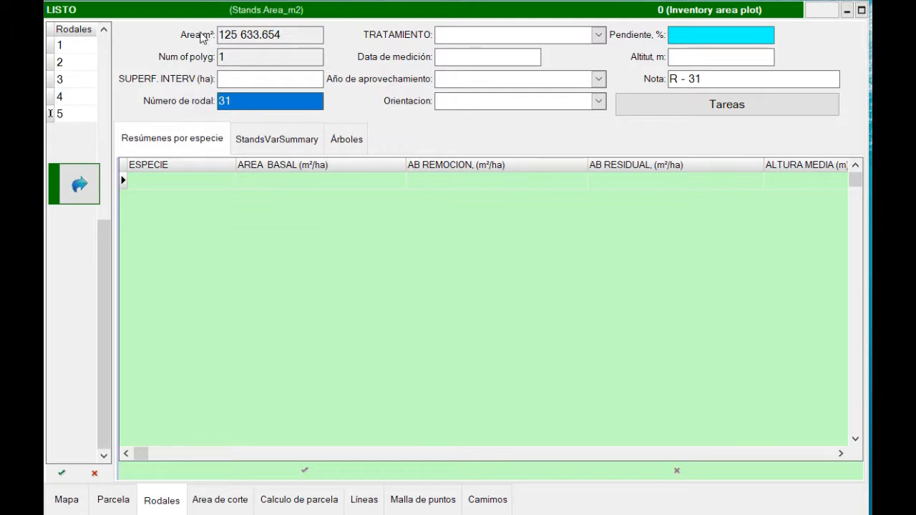
- Run the OnChange script of the Area,m² attribute for all Rodales records to fill in the area in hectares
{"action": "left_click", "coordinate": [77, 68]}
{"action": "right_click", "coordinate": [77, 68]}
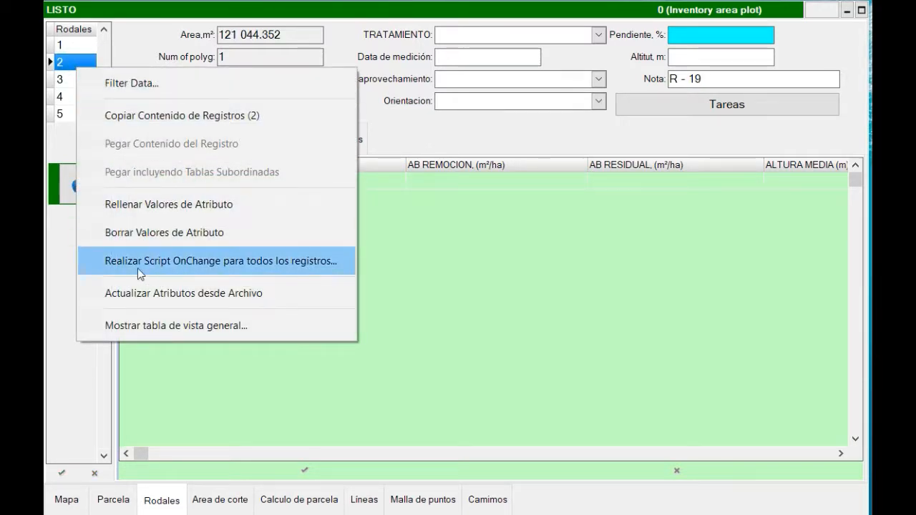
{"action": "left_click", "coordinate": [241, 262]}
{"action": "left_click", "coordinate": [392, 239]}
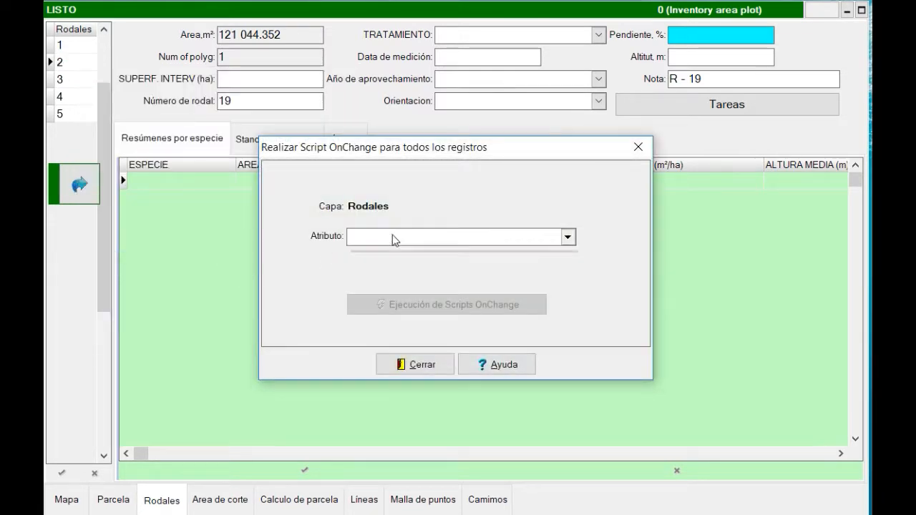
{"action": "left_click", "coordinate": [376, 255]}
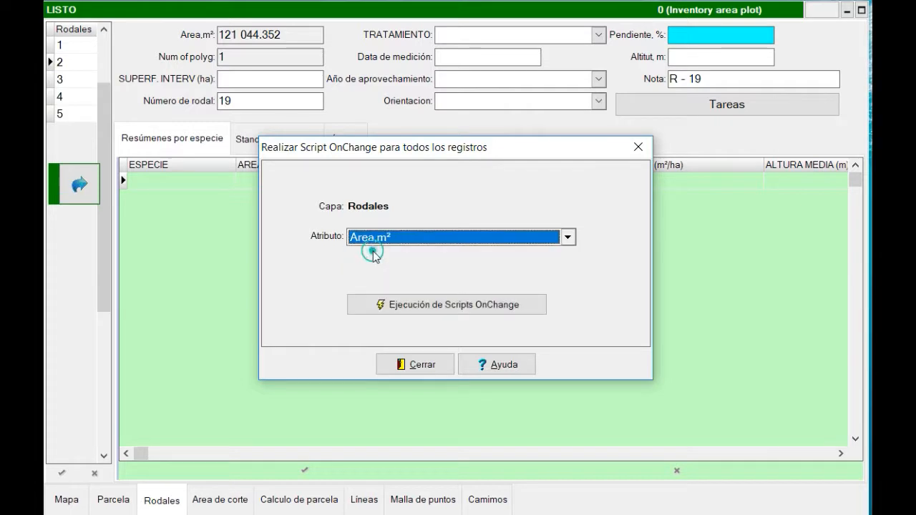
{"action": "left_click", "coordinate": [417, 307]}
{"action": "left_click", "coordinate": [425, 363]}
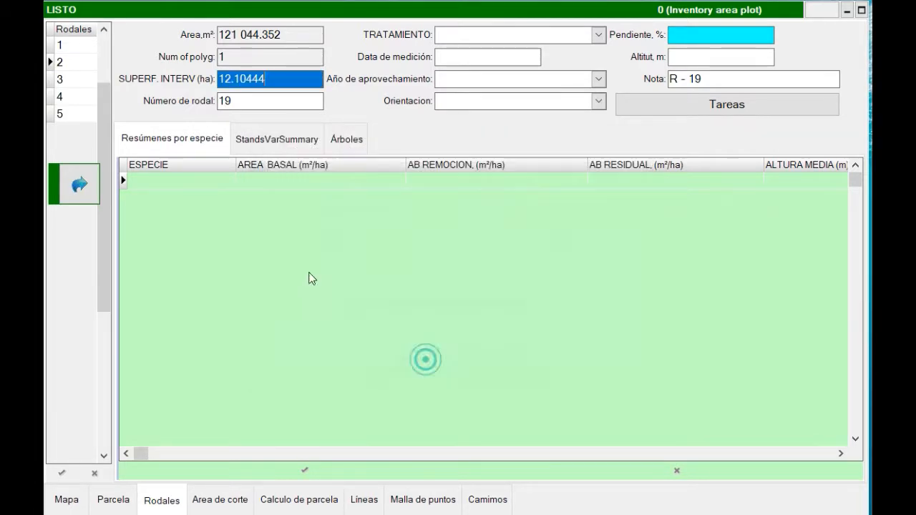
- Review the SUPERF. INTERV (ha) and Número de rodal values of all five stand records
{"action": "left_click", "coordinate": [81, 49]}
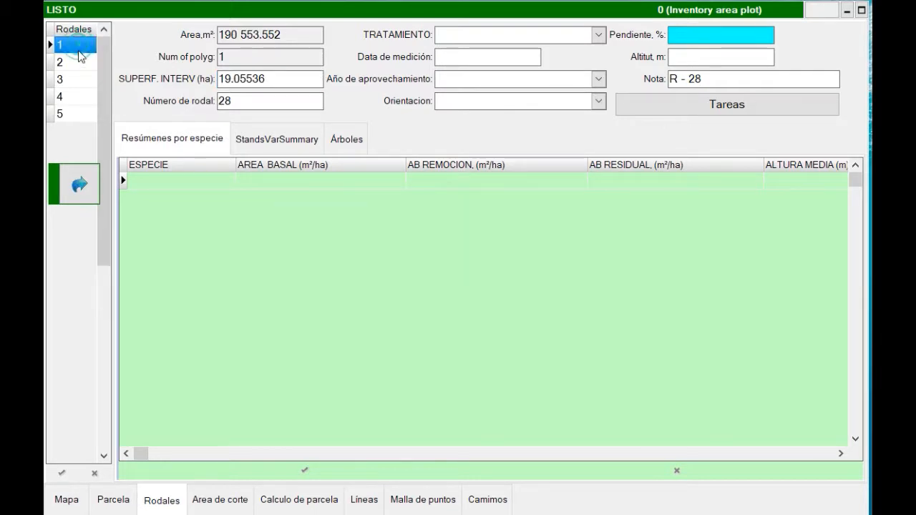
{"action": "left_click", "coordinate": [80, 63]}
{"action": "left_click", "coordinate": [82, 78]}
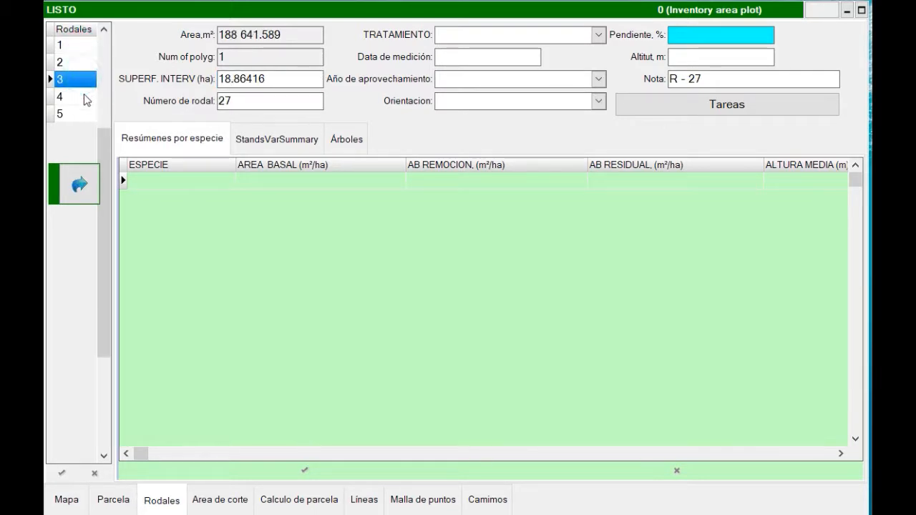
{"action": "left_click", "coordinate": [84, 97]}
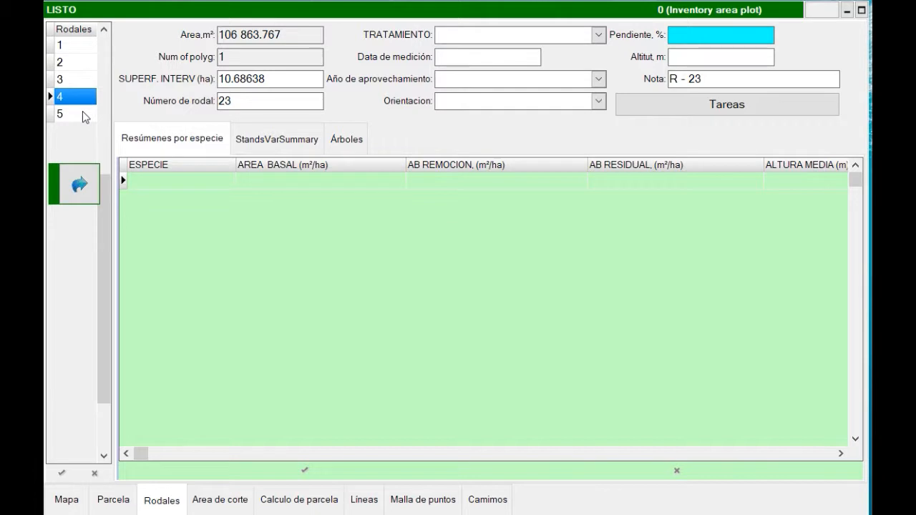
{"action": "left_click", "coordinate": [83, 114]}
{"action": "left_click", "coordinate": [82, 45]}
{"action": "left_click", "coordinate": [85, 81]}
{"action": "left_click", "coordinate": [81, 114]}
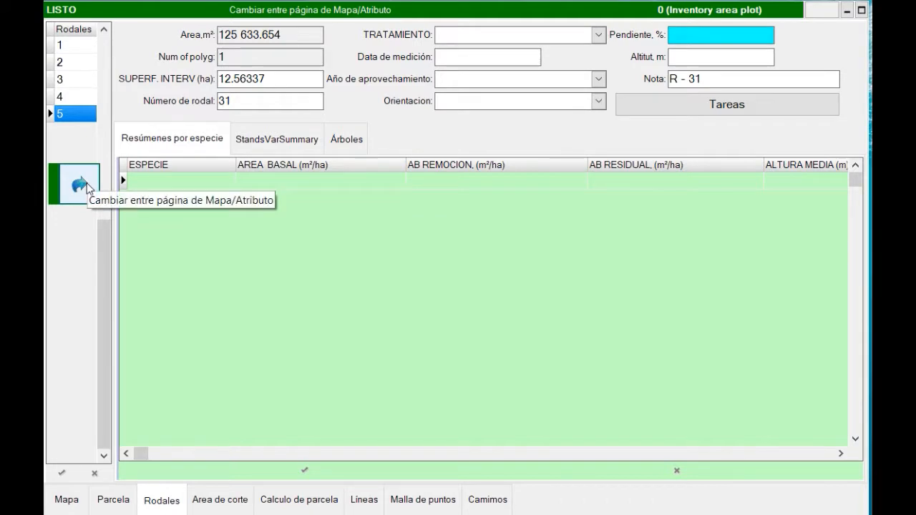
- Return to the map at full extent and make Malla de puntos the active layer
{"action": "left_click", "coordinate": [87, 186]}
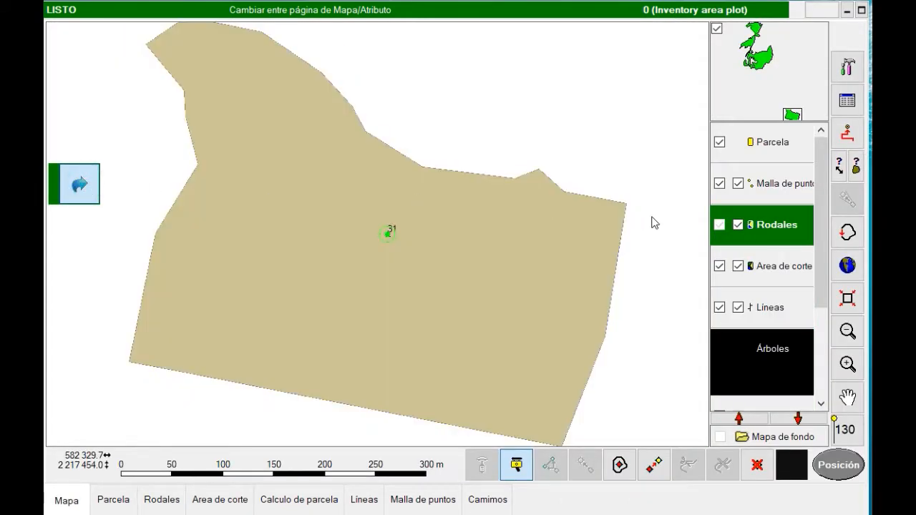
{"action": "left_click", "coordinate": [847, 266]}
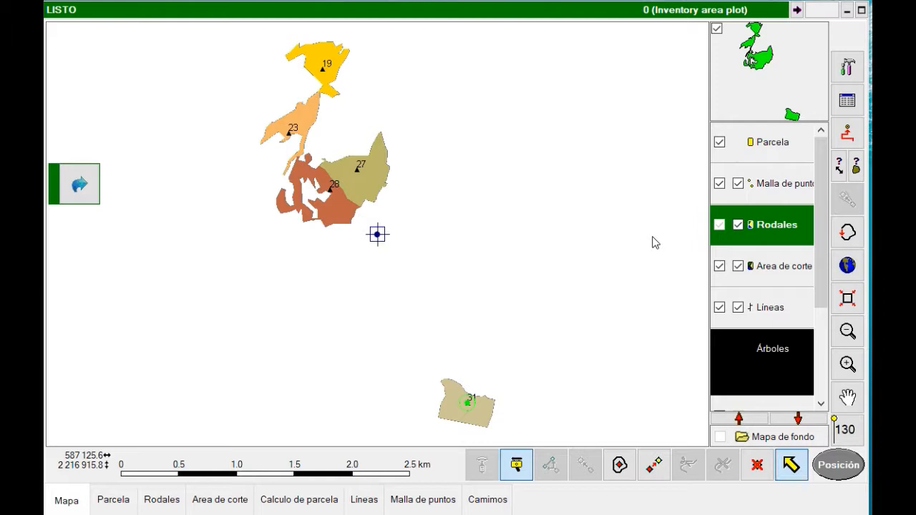
{"action": "left_click", "coordinate": [779, 187]}
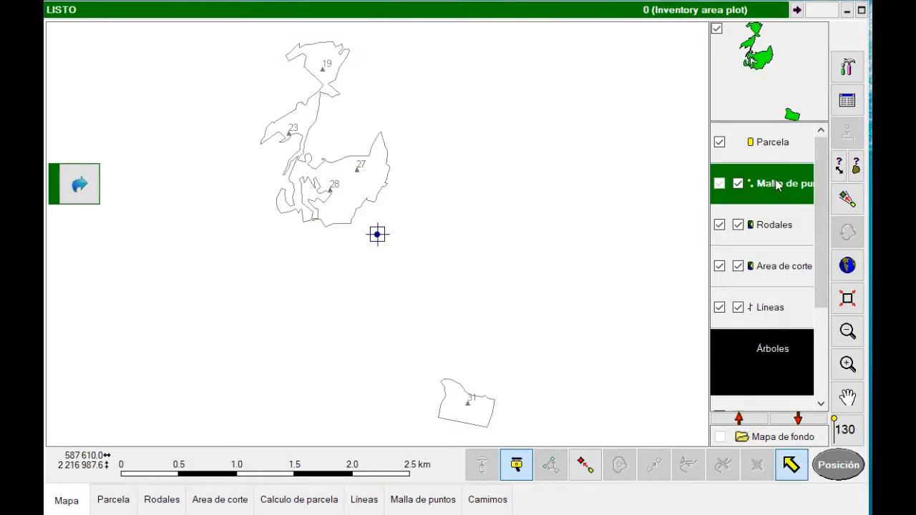
- Start importing points from the diseno_150 shapefile in the SITIOS DE MUESTREO folder into the Malla de puntos layer
{"action": "left_click", "coordinate": [845, 70]}
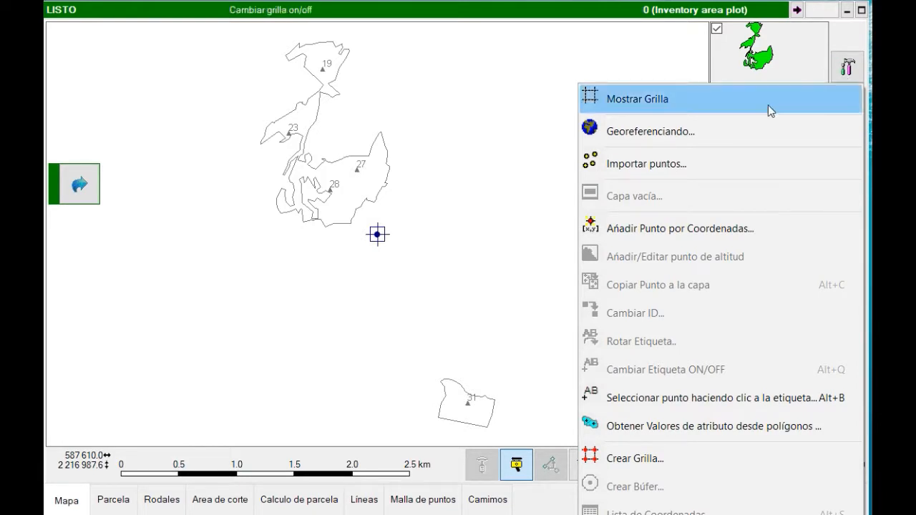
{"action": "left_click", "coordinate": [675, 166]}
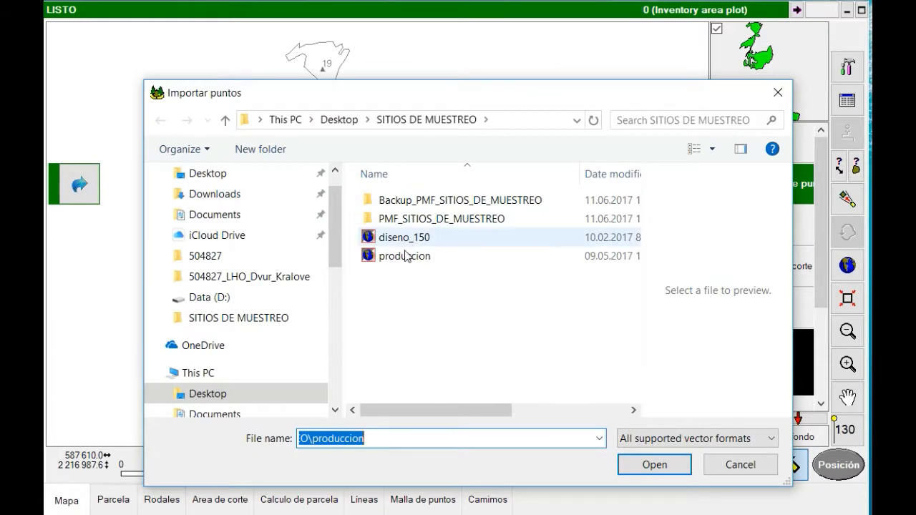
{"action": "left_click", "coordinate": [405, 242]}
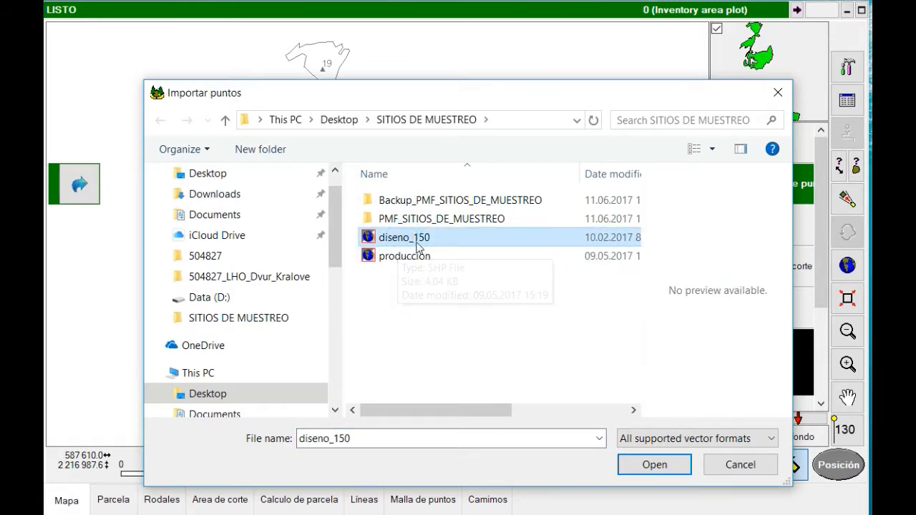
{"action": "double_click", "coordinate": [405, 238]}
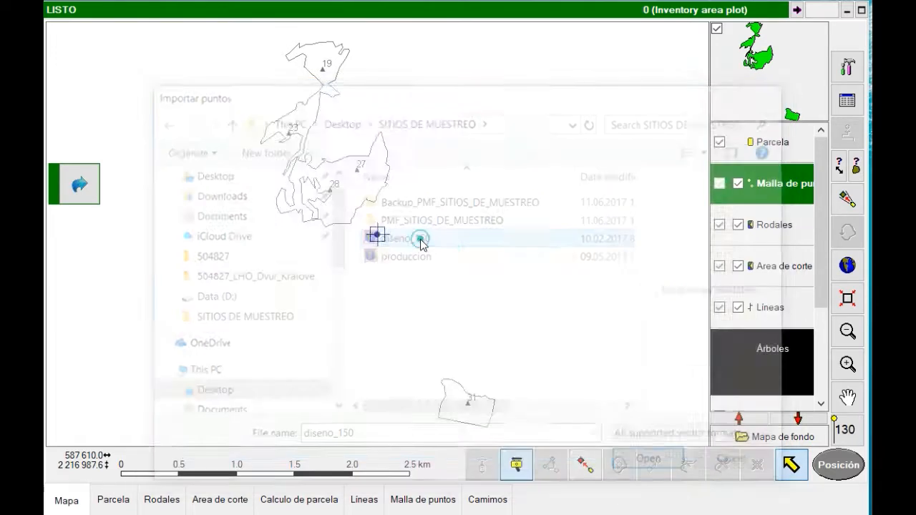
- Assign the source field PLOTID to the destination field ID and run the point import
{"action": "left_click", "coordinate": [229, 106]}
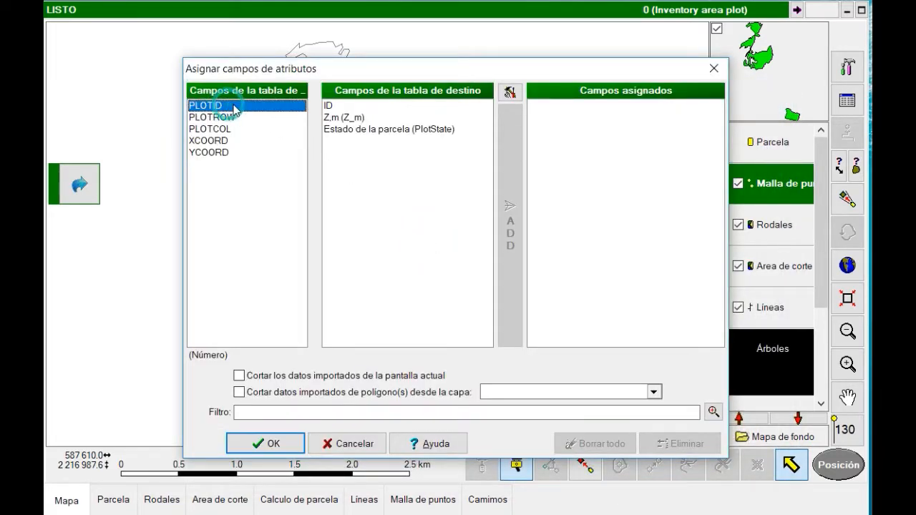
{"action": "left_click", "coordinate": [329, 107]}
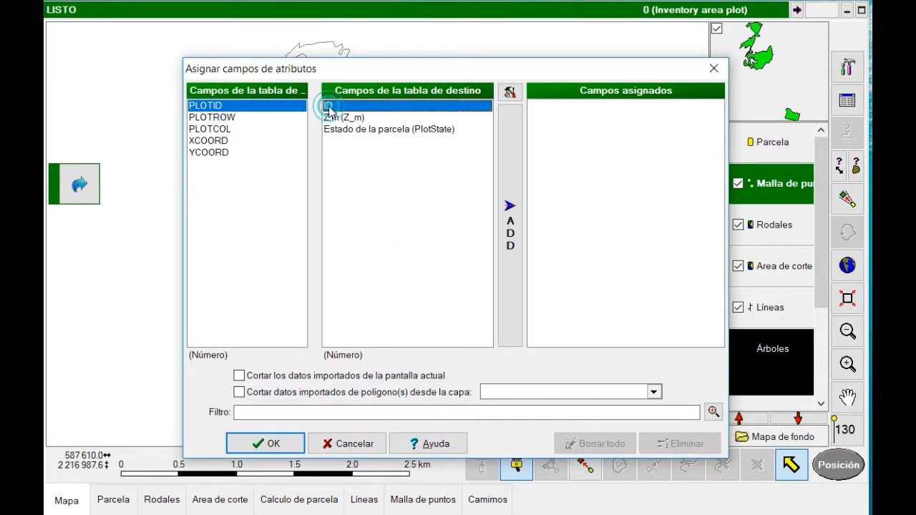
{"action": "left_click", "coordinate": [512, 143]}
{"action": "left_click_drag", "start_coordinate": [380, 77], "coordinate": [361, 73]}
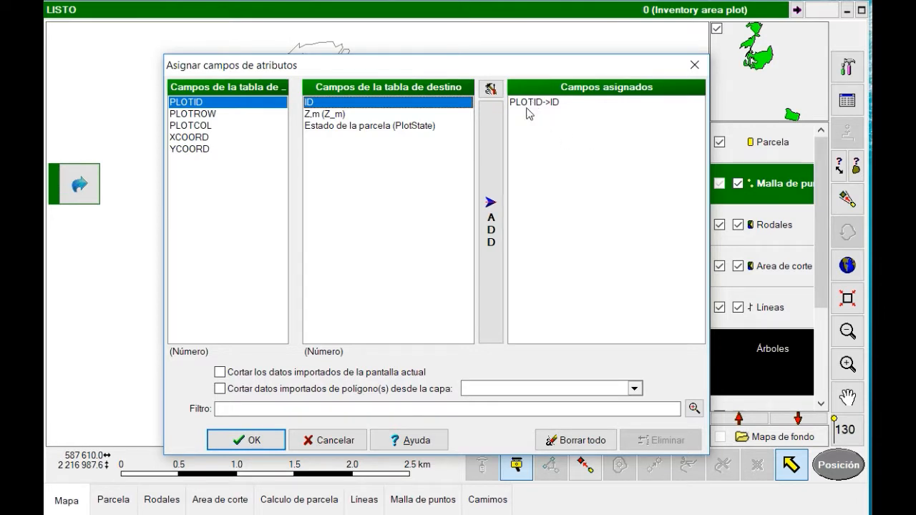
{"action": "left_click", "coordinate": [247, 438]}
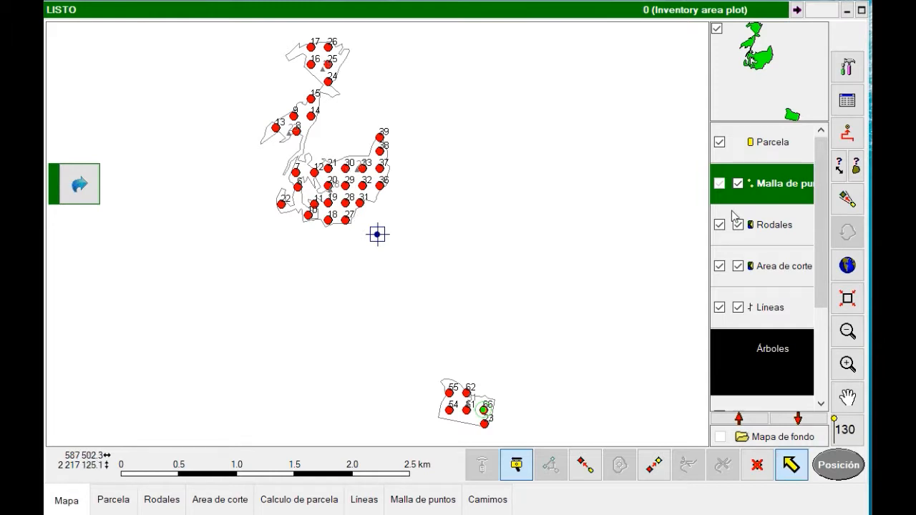
- Open the attribute page of grid point 14 and check the available options of Estado de la parcela
{"action": "left_click", "coordinate": [311, 116]}
{"action": "left_click", "coordinate": [85, 184]}
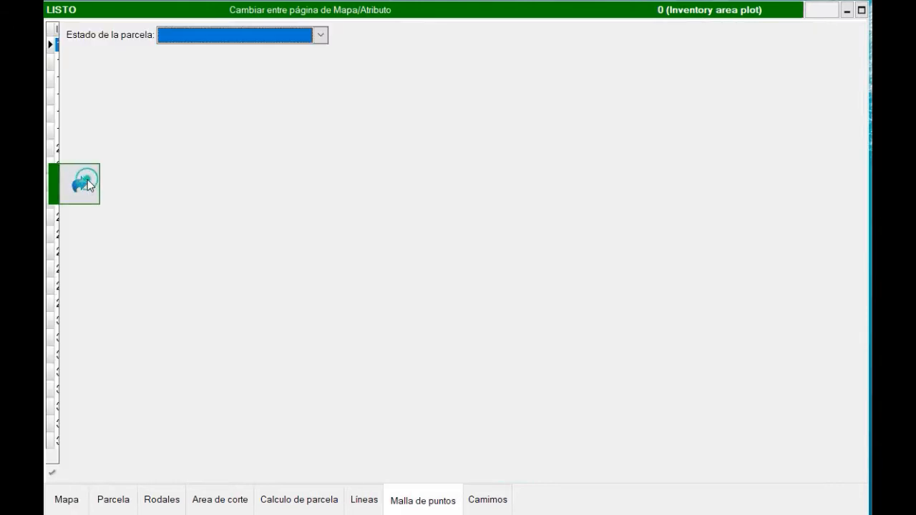
{"action": "left_click_drag", "start_coordinate": [61, 55], "coordinate": [131, 65]}
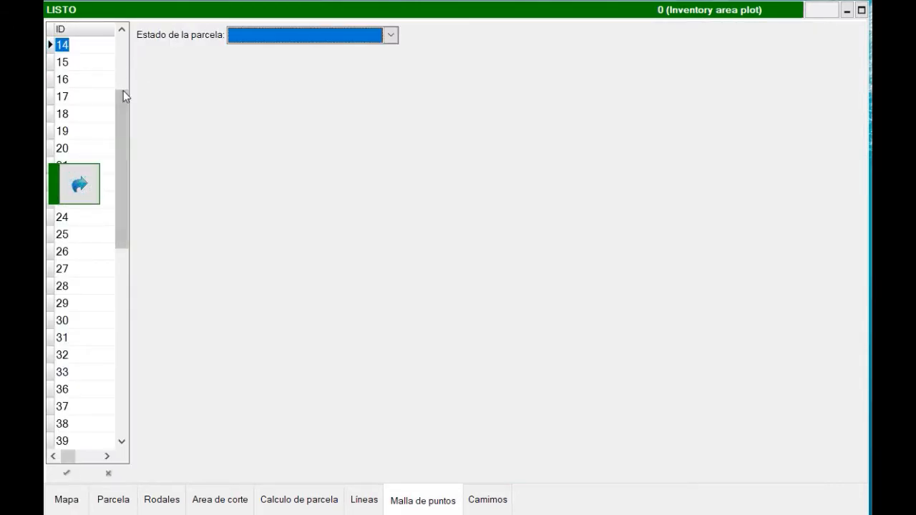
{"action": "left_click", "coordinate": [390, 35]}
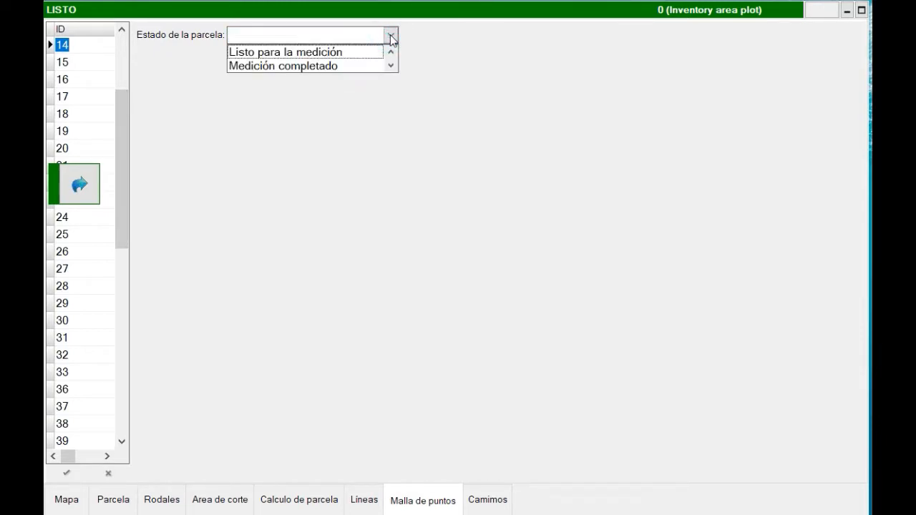
{"action": "left_click", "coordinate": [390, 35]}
- Fill the Estado de la parcela attribute with Medición completado for the Malla de puntos records
{"action": "left_click_drag", "start_coordinate": [119, 125], "coordinate": [123, 62]}
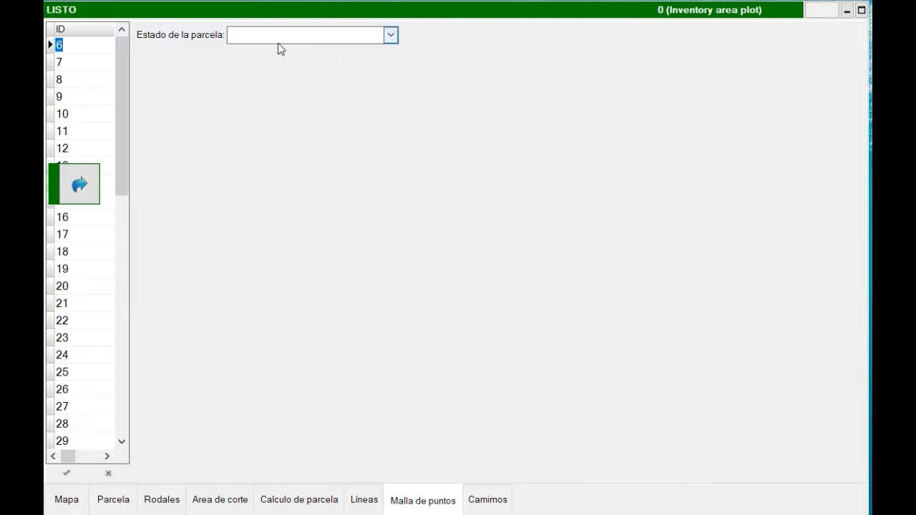
{"action": "left_click", "coordinate": [83, 79]}
{"action": "right_click", "coordinate": [82, 72]}
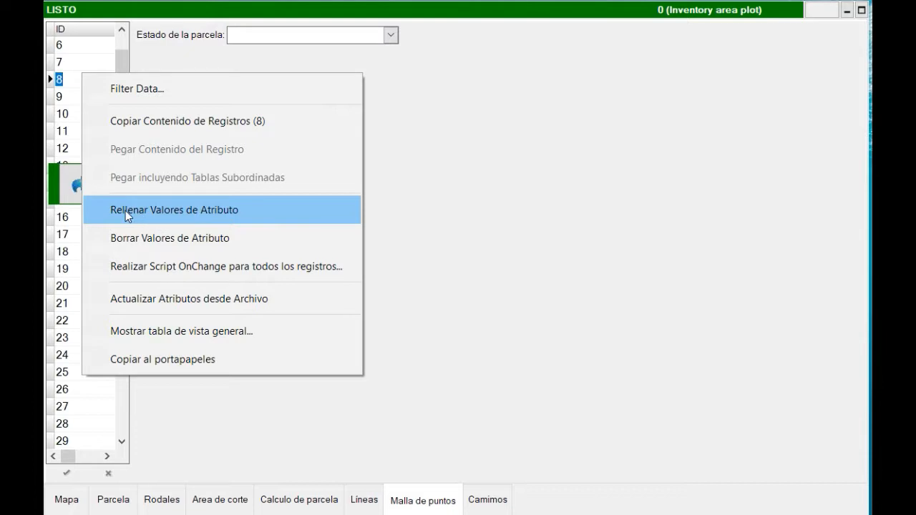
{"action": "left_click", "coordinate": [174, 213]}
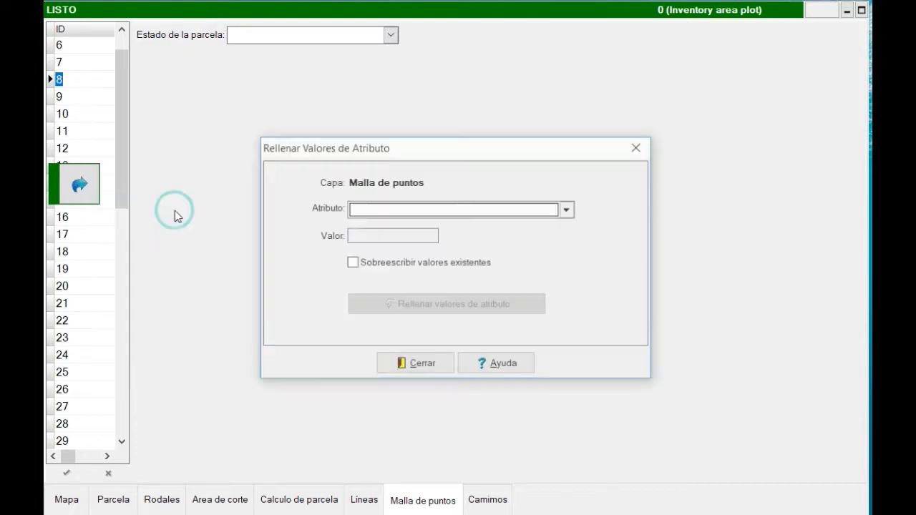
{"action": "left_click", "coordinate": [393, 208]}
{"action": "left_click", "coordinate": [390, 221]}
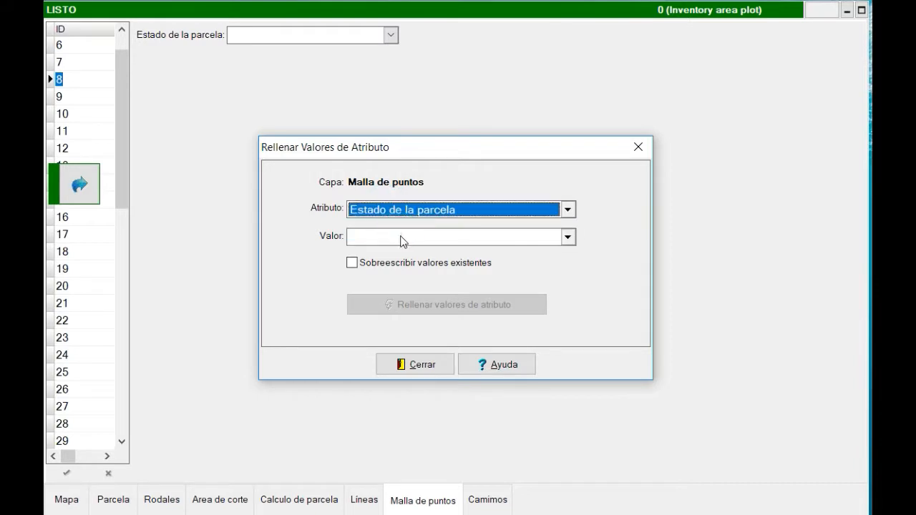
{"action": "left_click", "coordinate": [401, 238]}
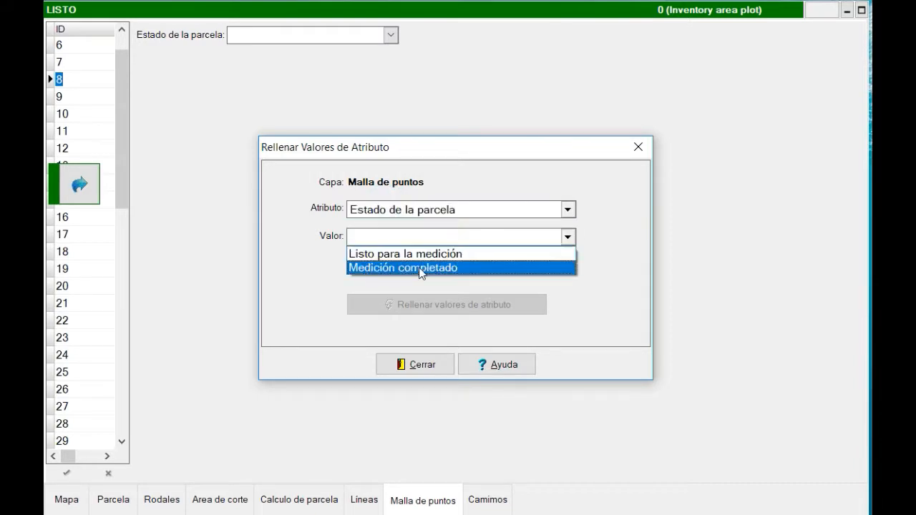
{"action": "left_click", "coordinate": [420, 270]}
{"action": "left_click", "coordinate": [448, 311]}
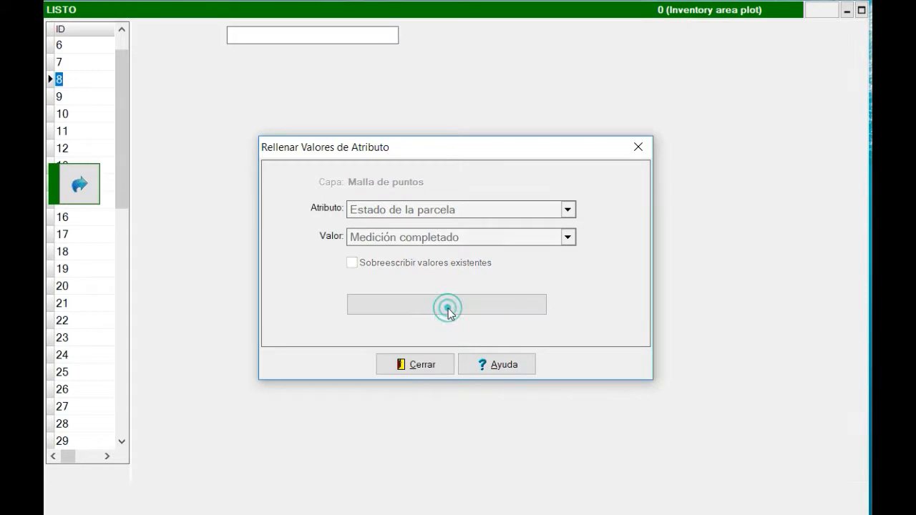
{"action": "left_click", "coordinate": [438, 368]}
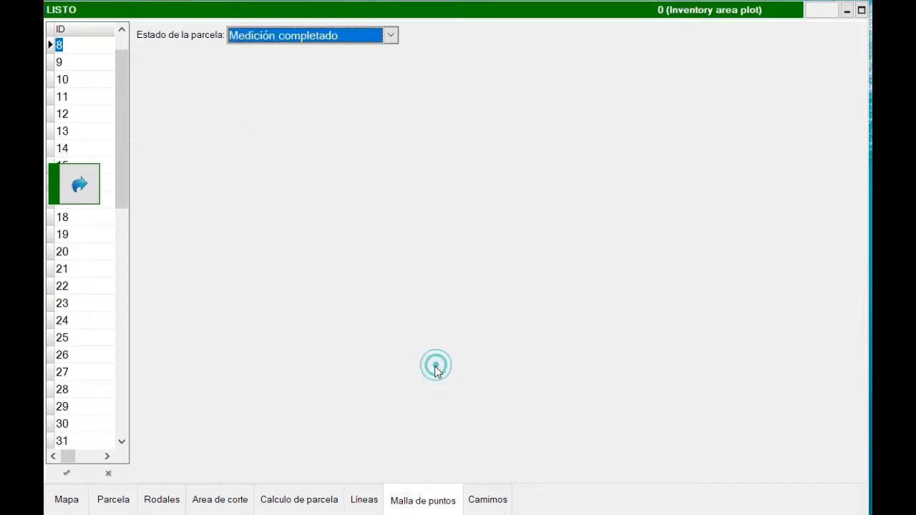
- Return to the map and examine the symbols and distribution of the grid points across all stands at full extent
{"action": "left_click", "coordinate": [89, 188]}
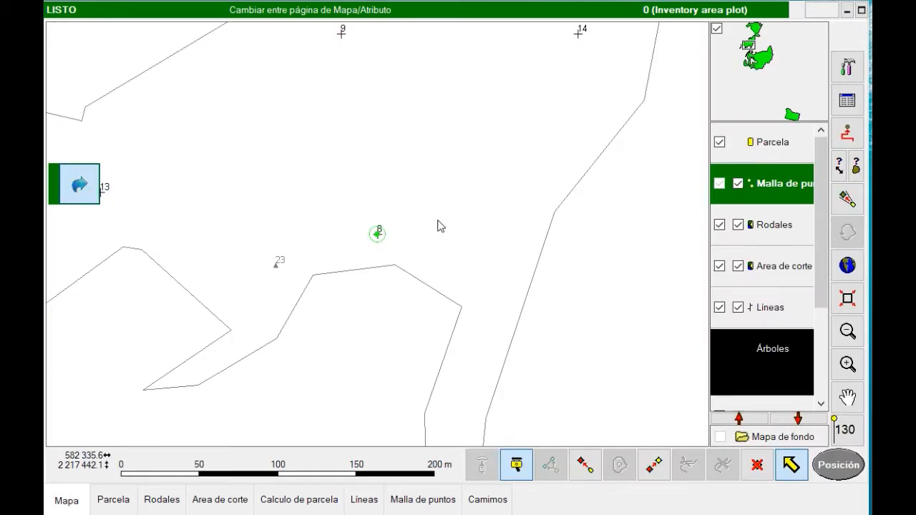
{"action": "left_click", "coordinate": [847, 335]}
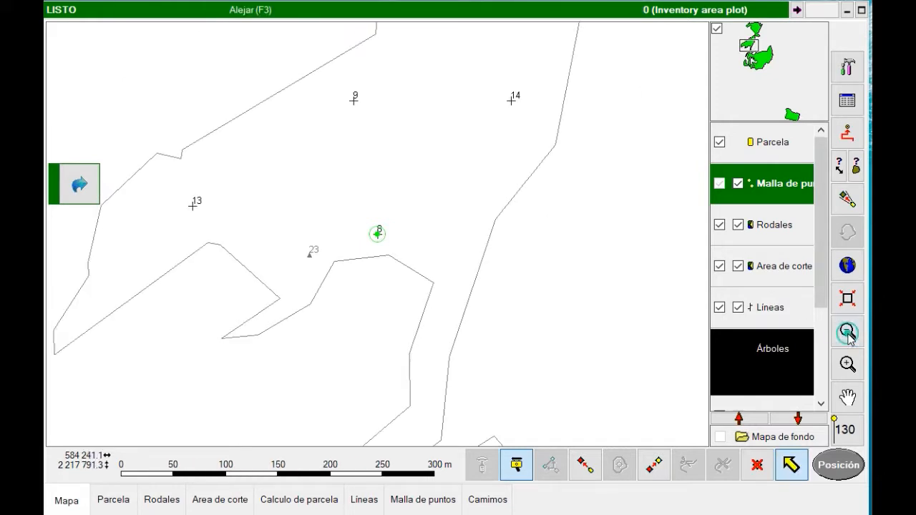
{"action": "left_click", "coordinate": [846, 335]}
{"action": "left_click", "coordinate": [847, 335]}
{"action": "left_click", "coordinate": [847, 335]}
{"action": "left_click", "coordinate": [847, 335]}
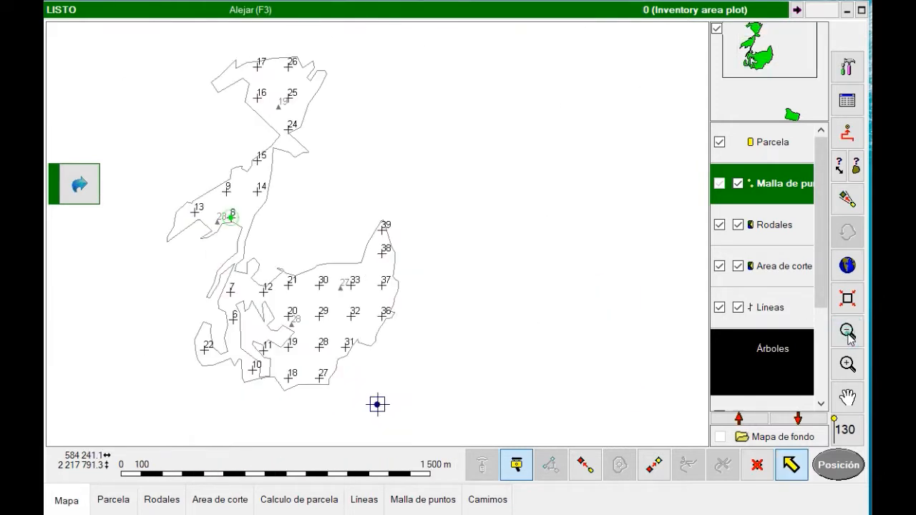
{"action": "left_click_drag", "start_coordinate": [489, 295], "coordinate": [538, 308]}
{"action": "left_click_drag", "start_coordinate": [509, 195], "coordinate": [524, 257]}
{"action": "left_click_drag", "start_coordinate": [535, 289], "coordinate": [509, 210]}
{"action": "left_click", "coordinate": [836, 288]}
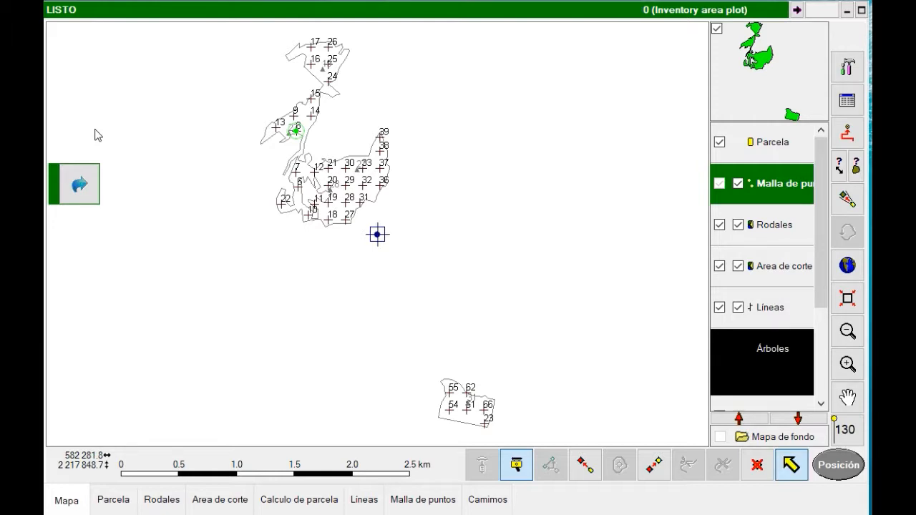
- Close Field-Map Data Collector and open the PMF_SITIOS_DE_MUESTREO project folder in Field-Map Project Manager
{"action": "left_click", "coordinate": [104, 499]}
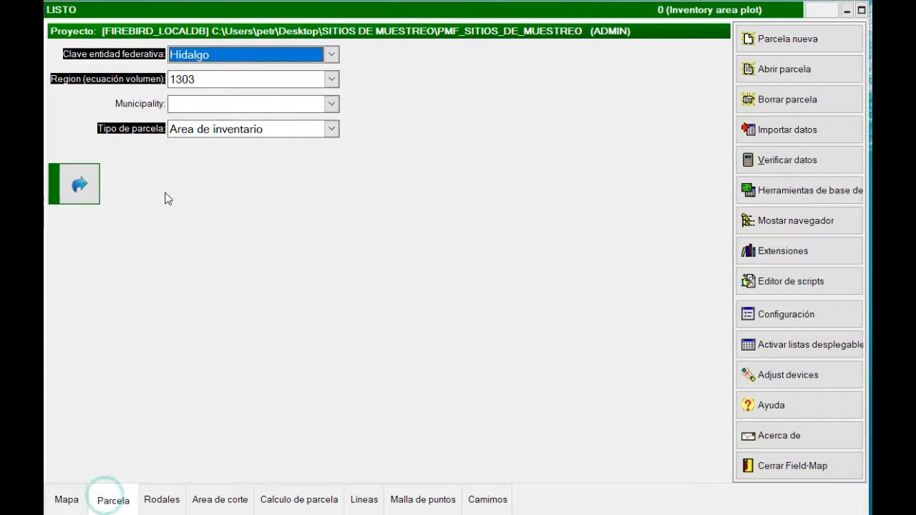
{"action": "left_click", "coordinate": [91, 187]}
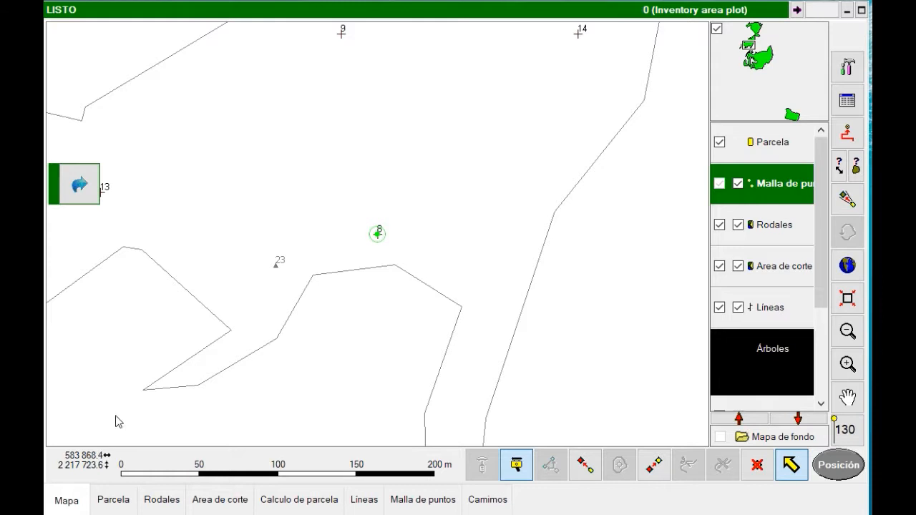
{"action": "left_click", "coordinate": [113, 501]}
{"action": "left_click", "coordinate": [791, 465]}
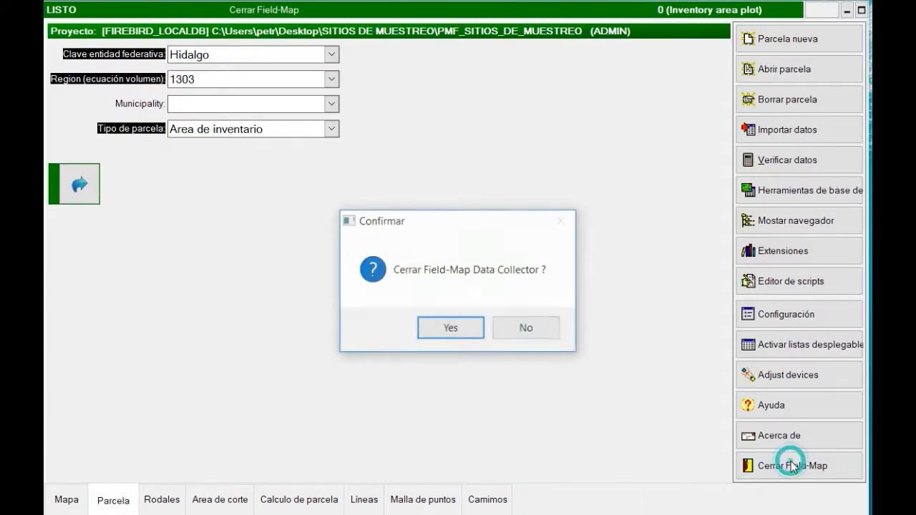
{"action": "left_click", "coordinate": [466, 326]}
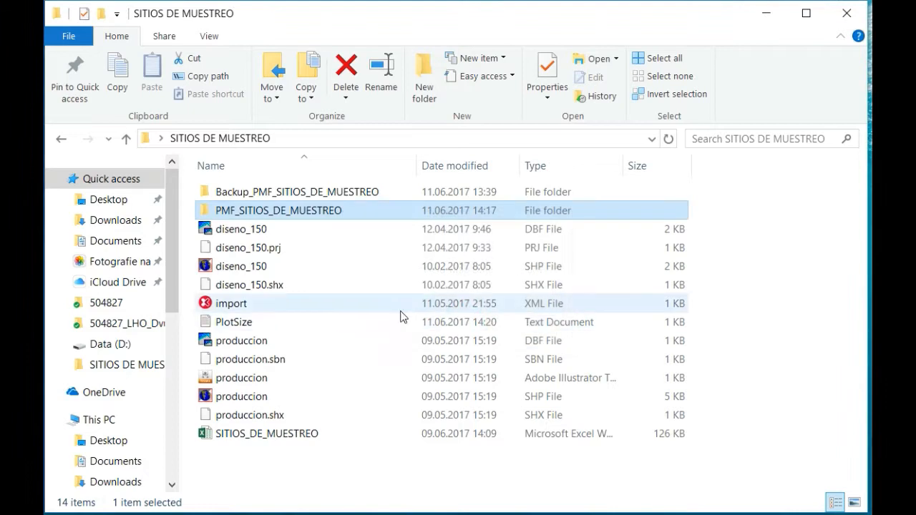
{"action": "right_click", "coordinate": [317, 216]}
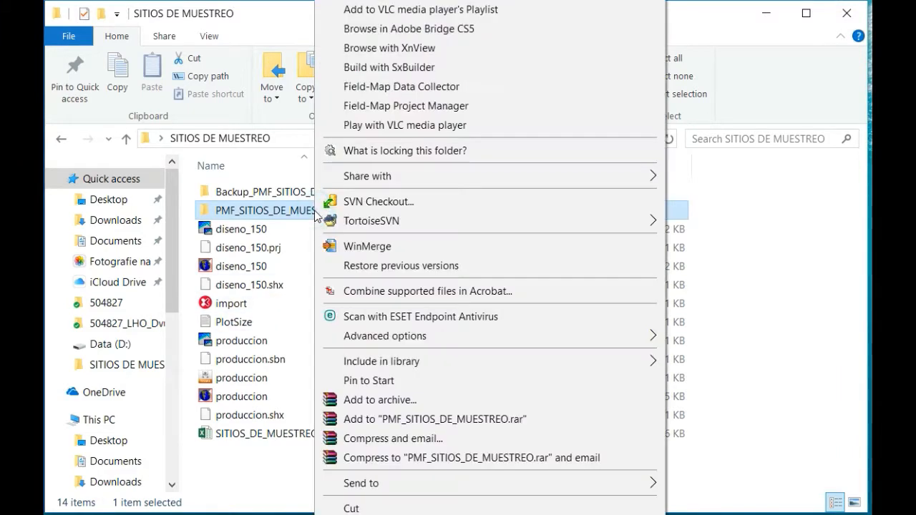
{"action": "left_click", "coordinate": [405, 108]}
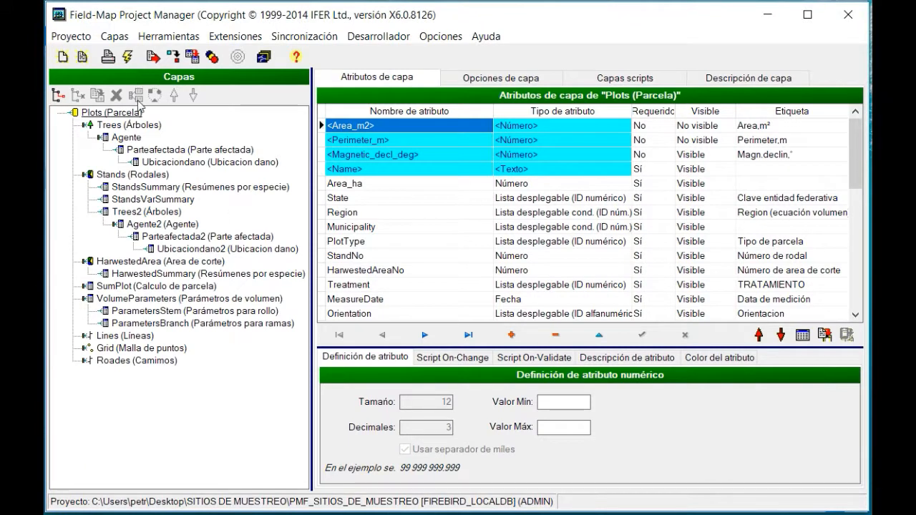
{"action": "left_click", "coordinate": [152, 40]}
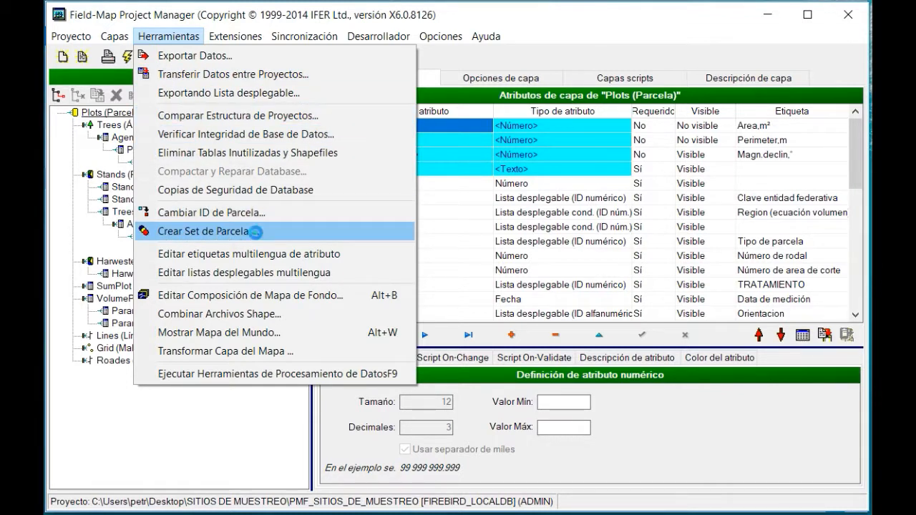
{"action": "left_click", "coordinate": [255, 237]}
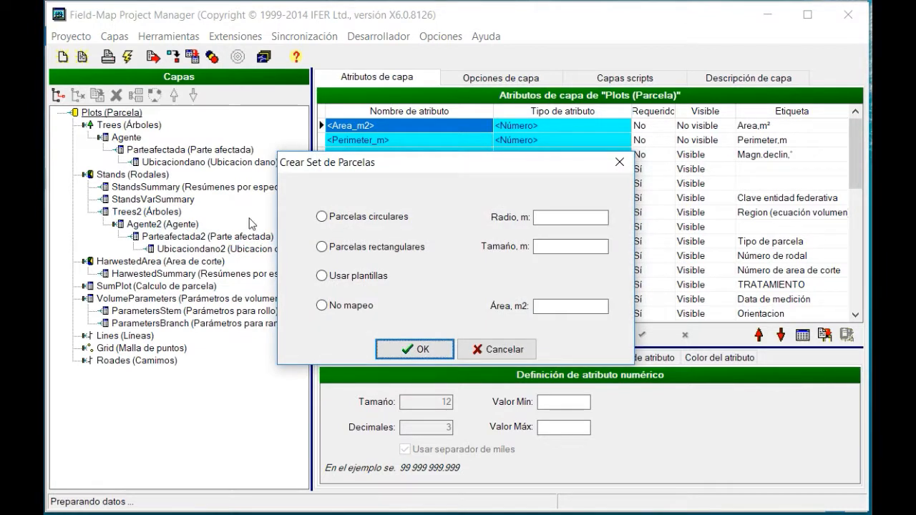
{"action": "left_click", "coordinate": [346, 219]}
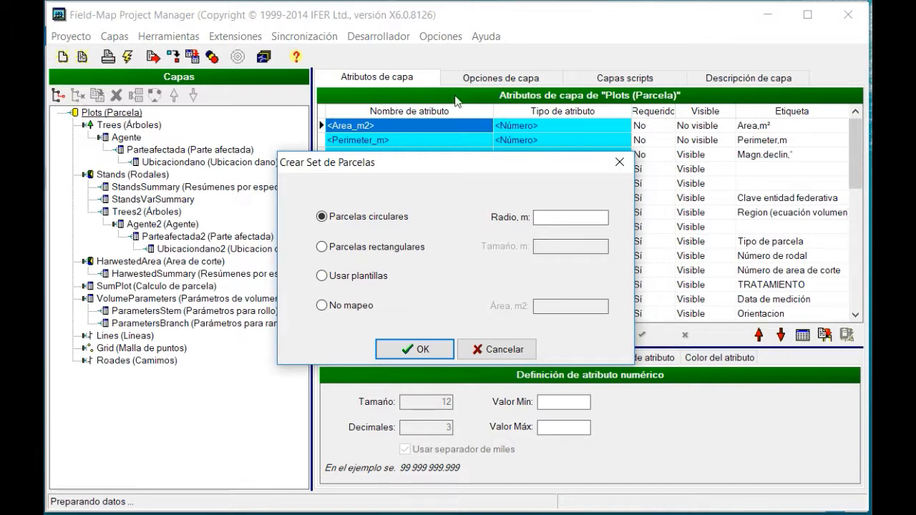
{"action": "left_click", "coordinate": [501, 345]}
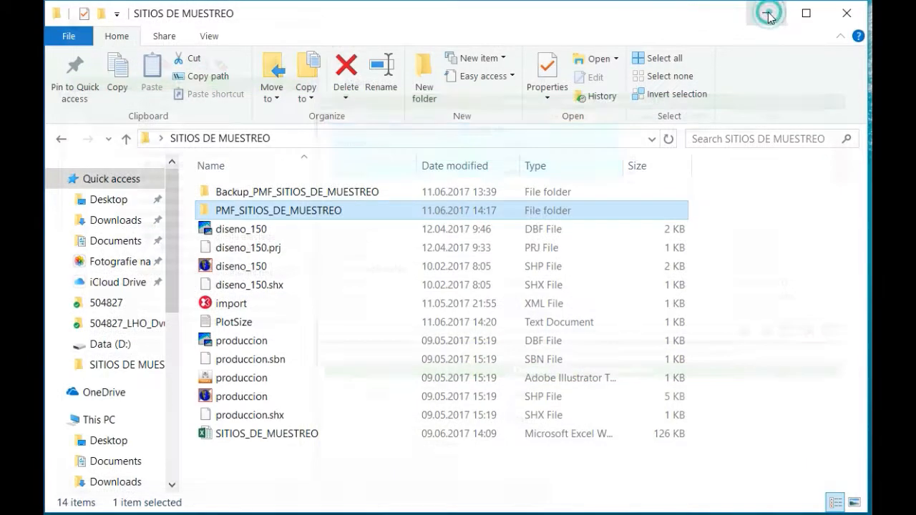
- Switch to the SITIOS DE MUESTREO folder, open the PlotSize text file in Notepad and copy the value 17.8412412
{"action": "left_click", "coordinate": [767, 14]}
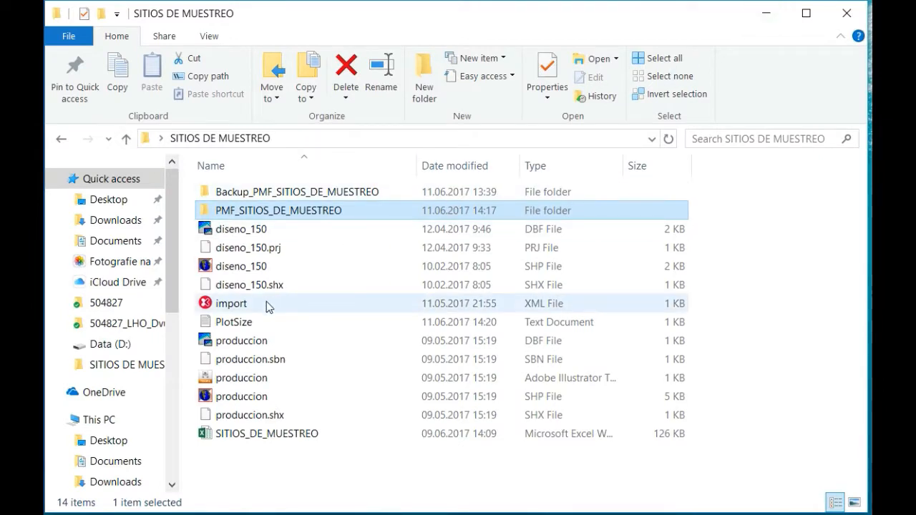
{"action": "double_click", "coordinate": [251, 325]}
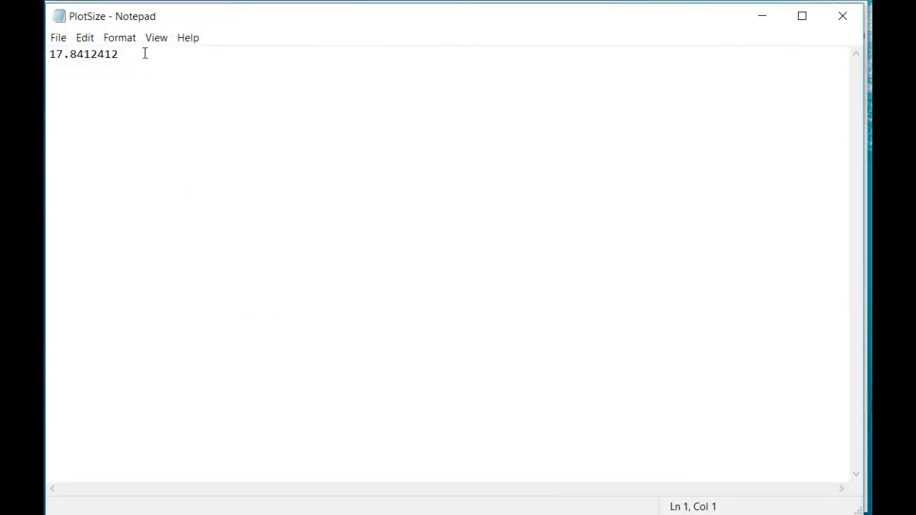
{"action": "left_click_drag", "start_coordinate": [122, 54], "coordinate": [47, 52]}
{"action": "key", "text": "ctrl+c"}
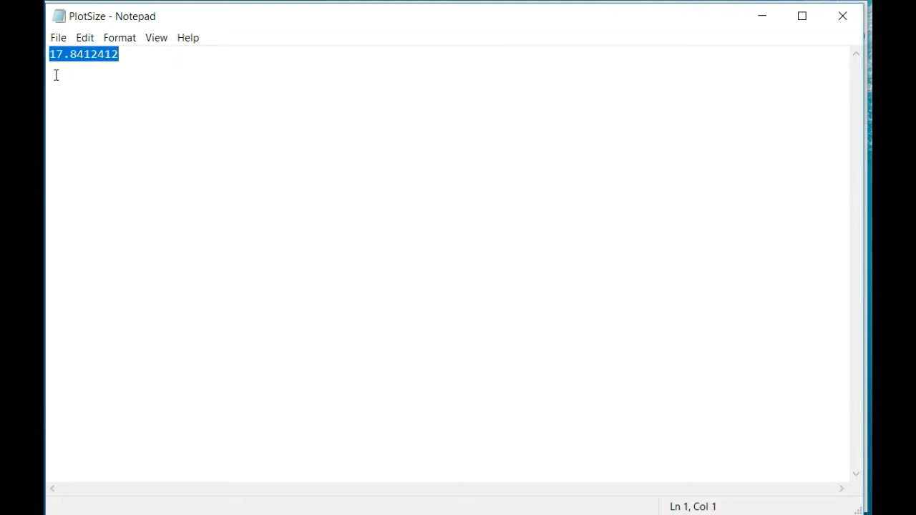
- Close the PlotSize file, switch to Field-Map Project Manager and set up a new plot set of circular plots with radius 17.8412412 m
{"action": "left_click", "coordinate": [843, 16]}
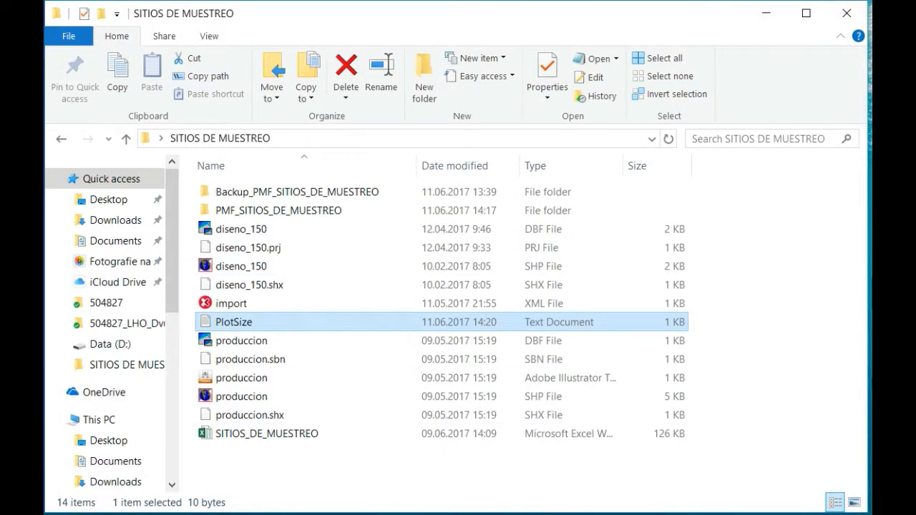
{"action": "key", "text": "alt+Tab"}
{"action": "left_click", "coordinate": [150, 39]}
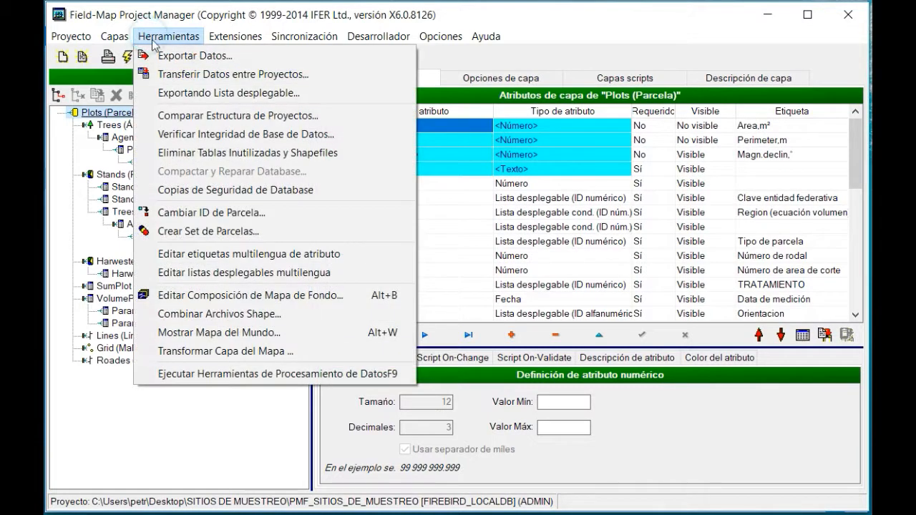
{"action": "left_click", "coordinate": [212, 232]}
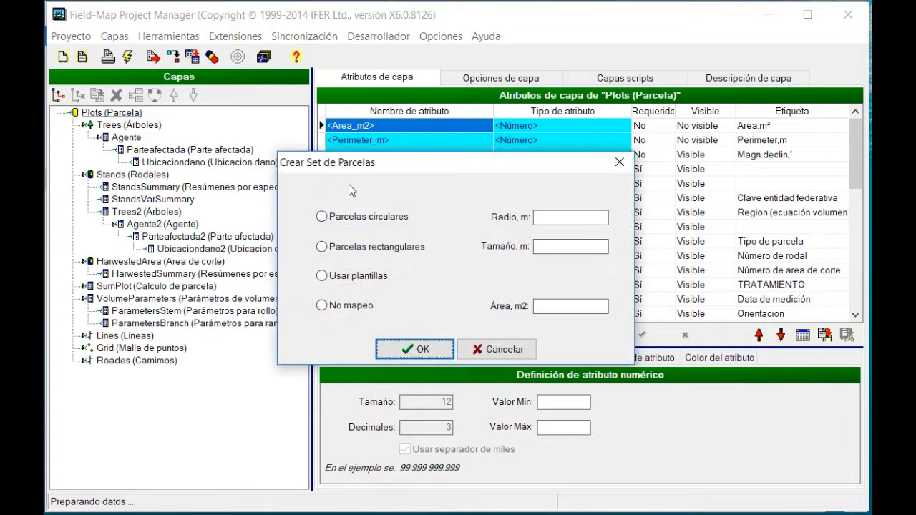
{"action": "left_click", "coordinate": [407, 217]}
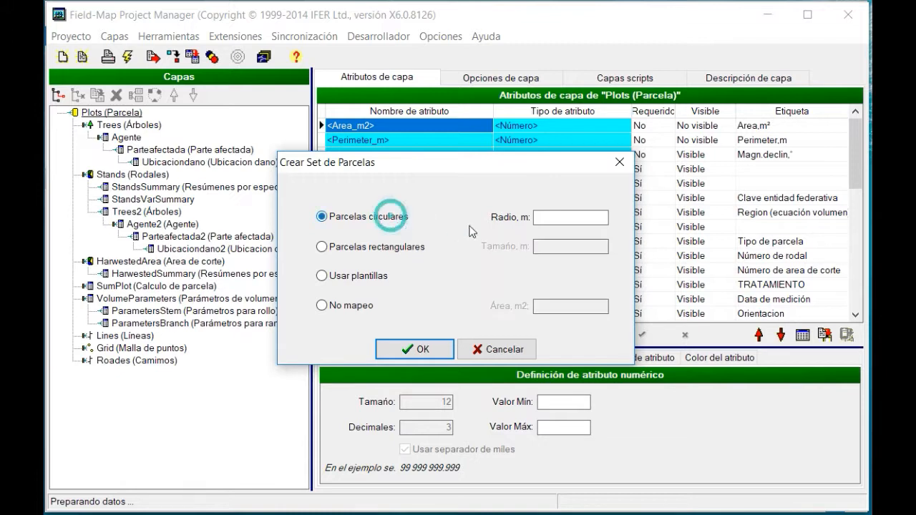
{"action": "left_click", "coordinate": [565, 218]}
{"action": "key", "text": "ctrl+v"}
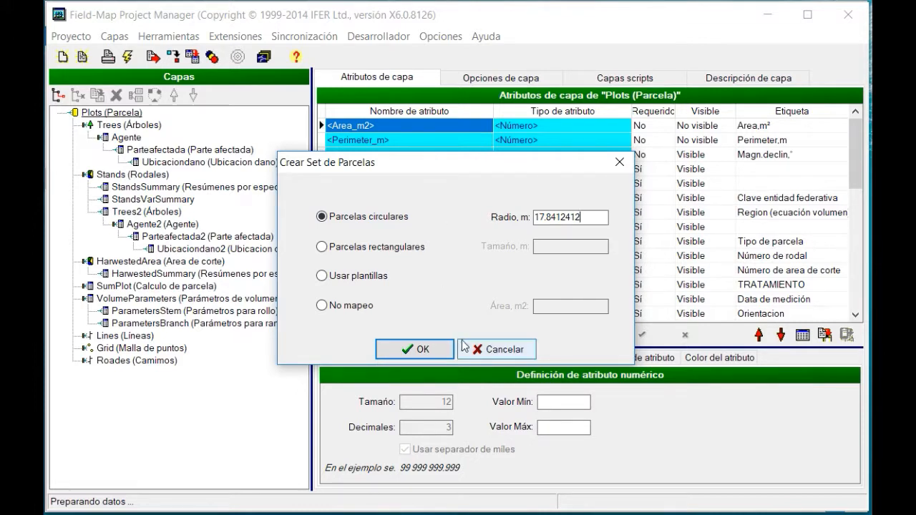
{"action": "left_click", "coordinate": [429, 355]}
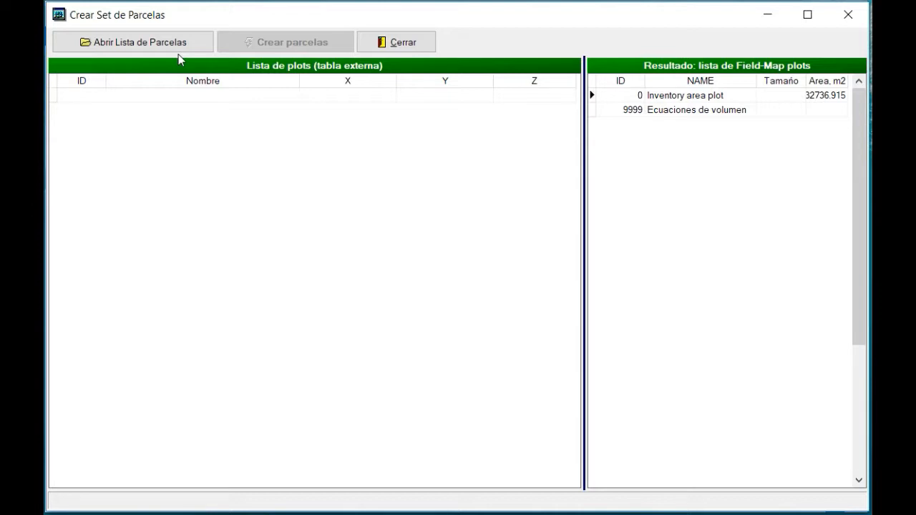
- Load the GRID table from the FIELDMAPDATA_SITIOSMUESTREO database as the external plot list
{"action": "left_click", "coordinate": [131, 43]}
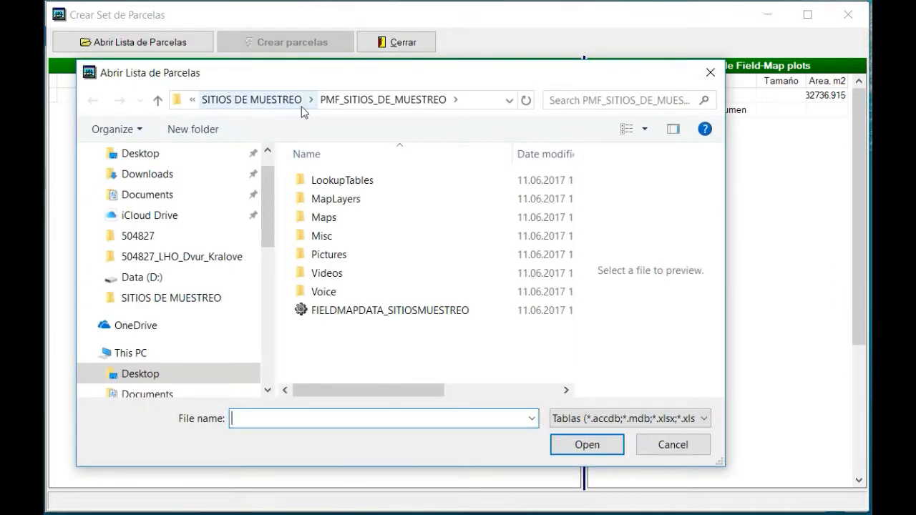
{"action": "left_click", "coordinate": [324, 317]}
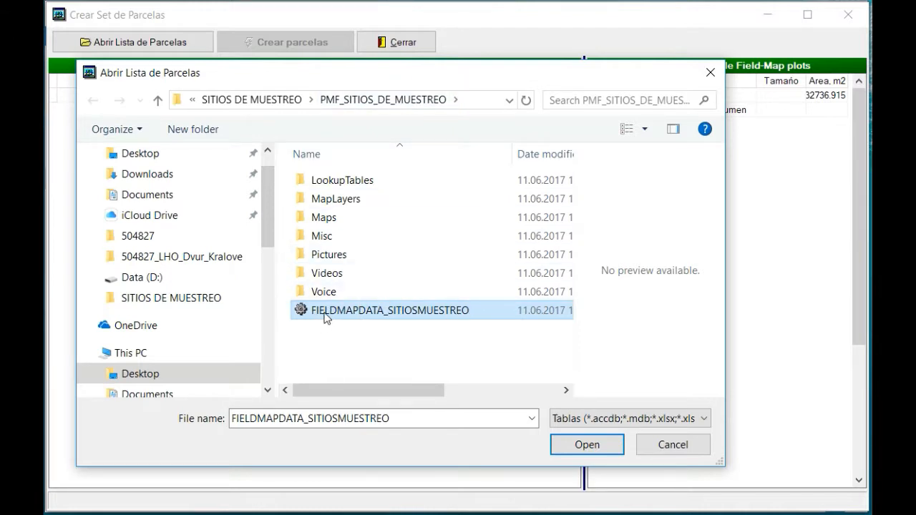
{"action": "double_click", "coordinate": [429, 315]}
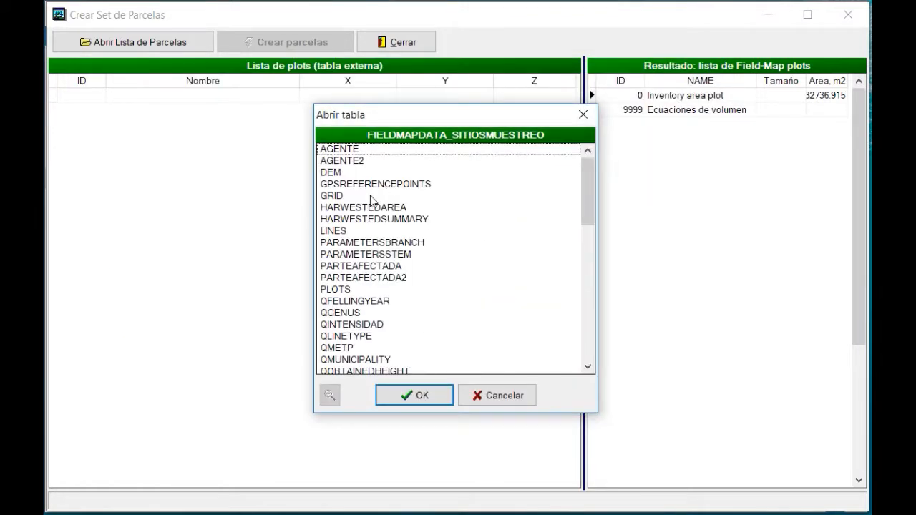
{"action": "left_click", "coordinate": [370, 196]}
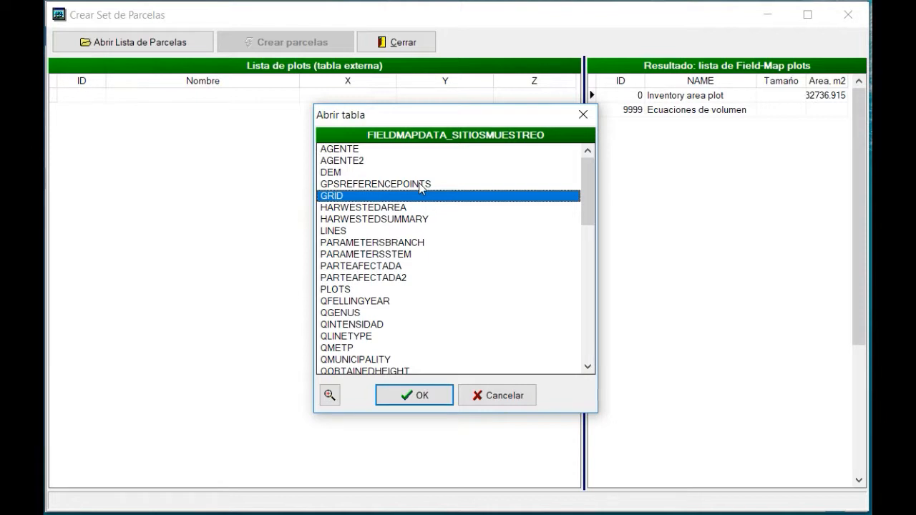
{"action": "double_click", "coordinate": [394, 197]}
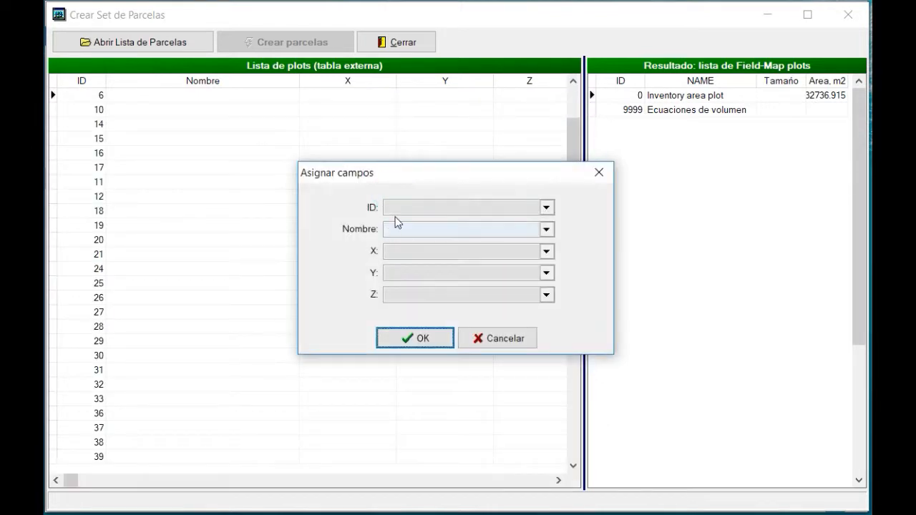
- Assign the plot list fields: ID to ID, Nombre to ID, X to X_M, Y to Y_M and Z to <none>
{"action": "left_click", "coordinate": [432, 209]}
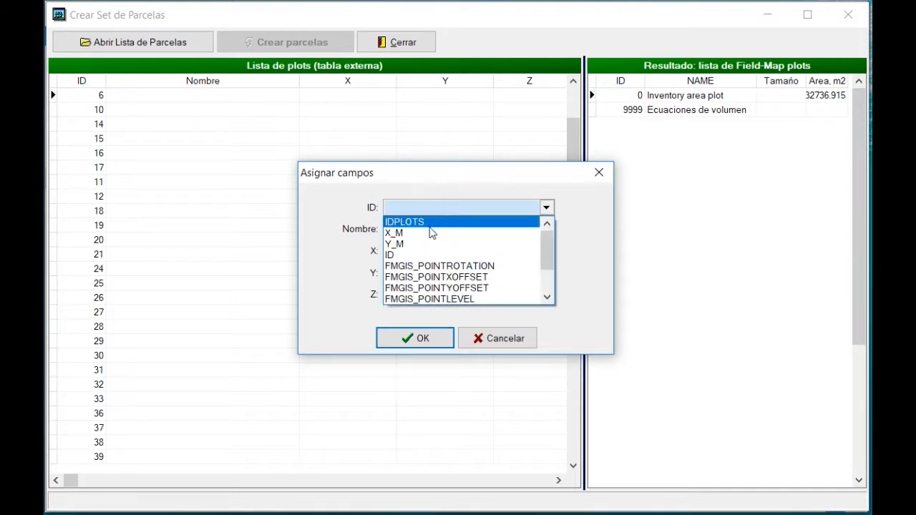
{"action": "left_click", "coordinate": [428, 253]}
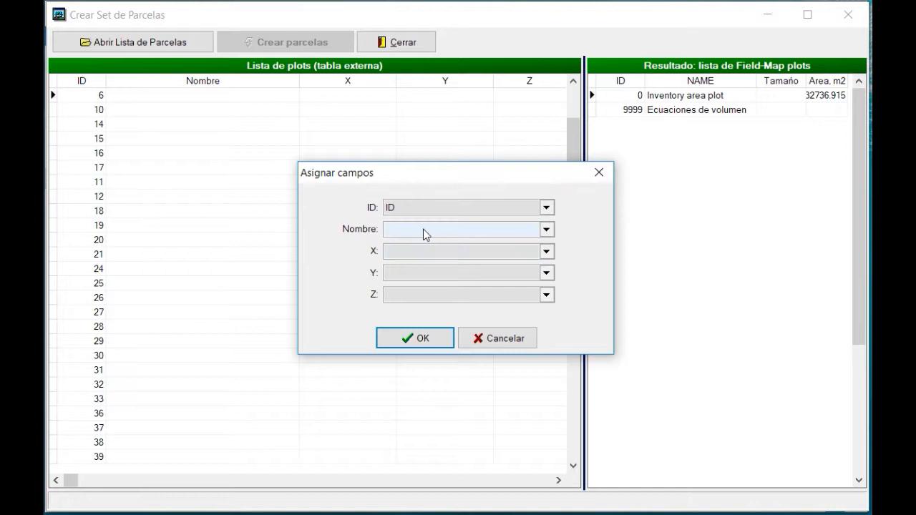
{"action": "left_click", "coordinate": [425, 229]}
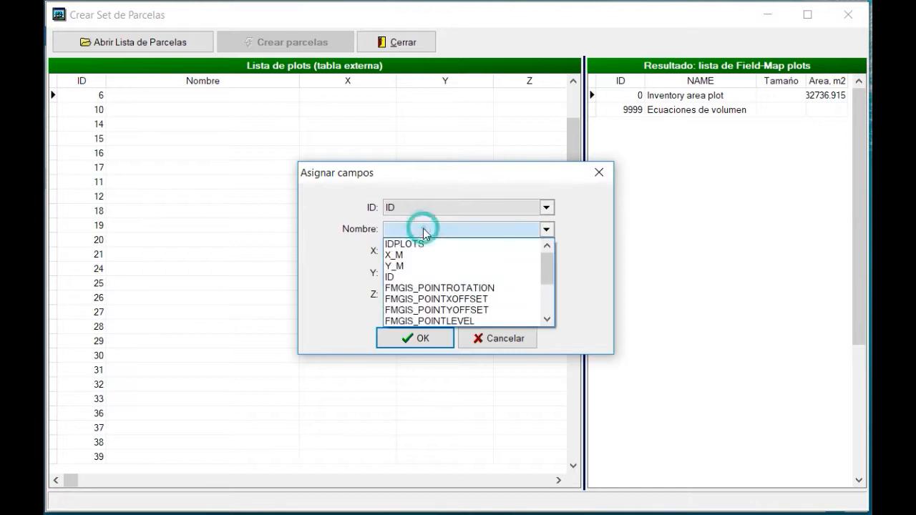
{"action": "left_click", "coordinate": [417, 279]}
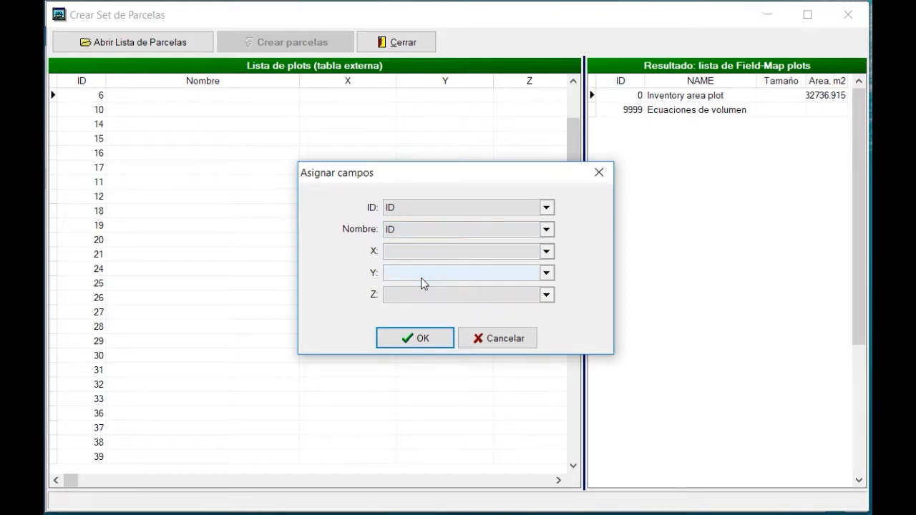
{"action": "left_click", "coordinate": [425, 251]}
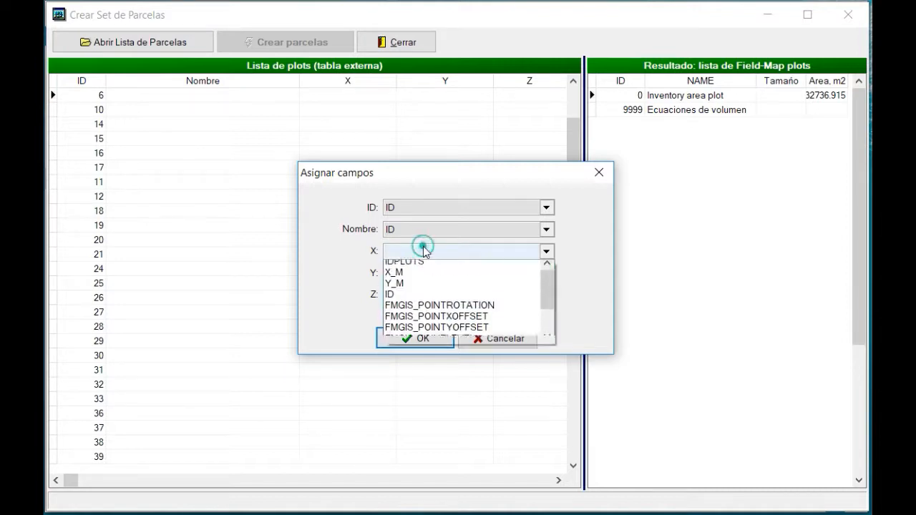
{"action": "left_click", "coordinate": [426, 278]}
{"action": "left_click", "coordinate": [425, 275]}
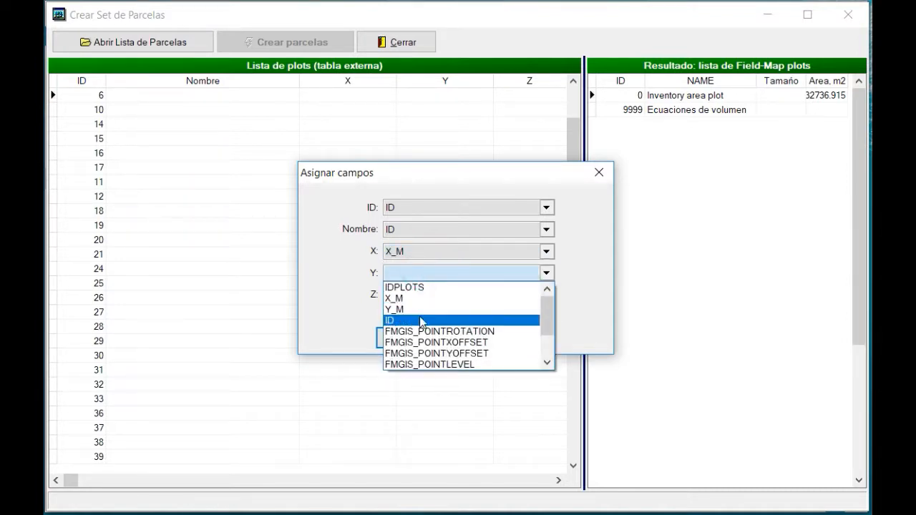
{"action": "left_click", "coordinate": [422, 308]}
{"action": "left_click", "coordinate": [421, 295]}
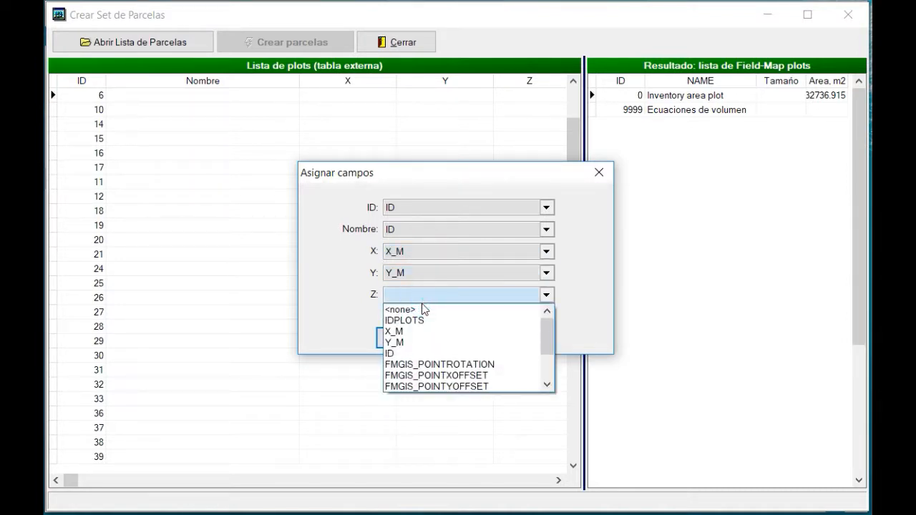
{"action": "left_click", "coordinate": [422, 310]}
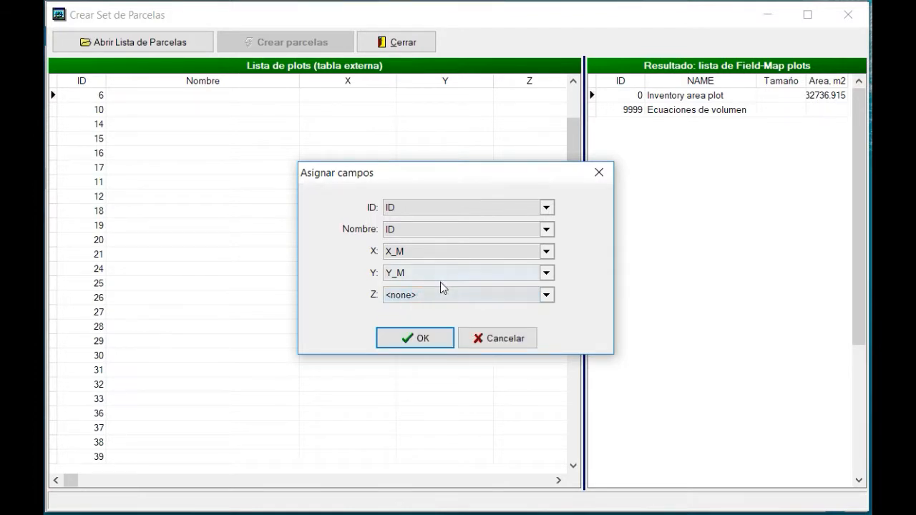
{"action": "left_click", "coordinate": [422, 339]}
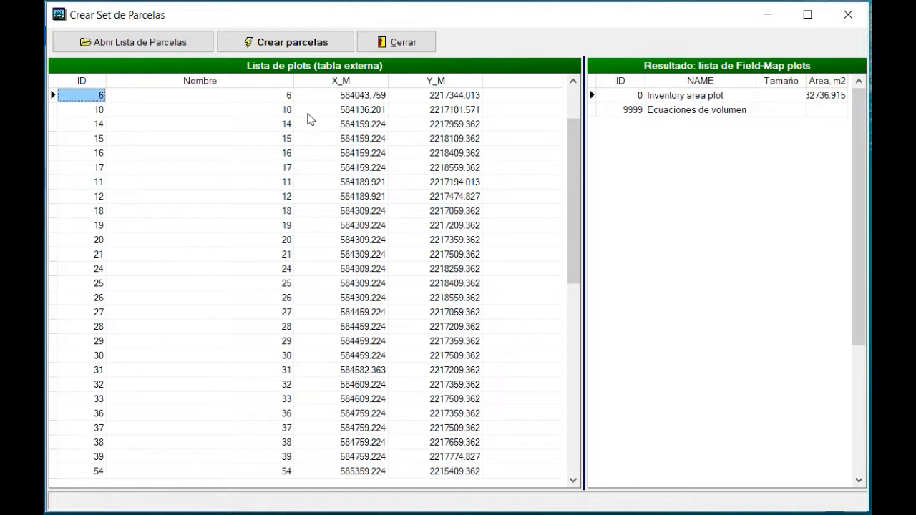
- Create the Field-Map plots from the whole loaded grid point list
{"action": "left_click_drag", "start_coordinate": [579, 139], "coordinate": [574, 100]}
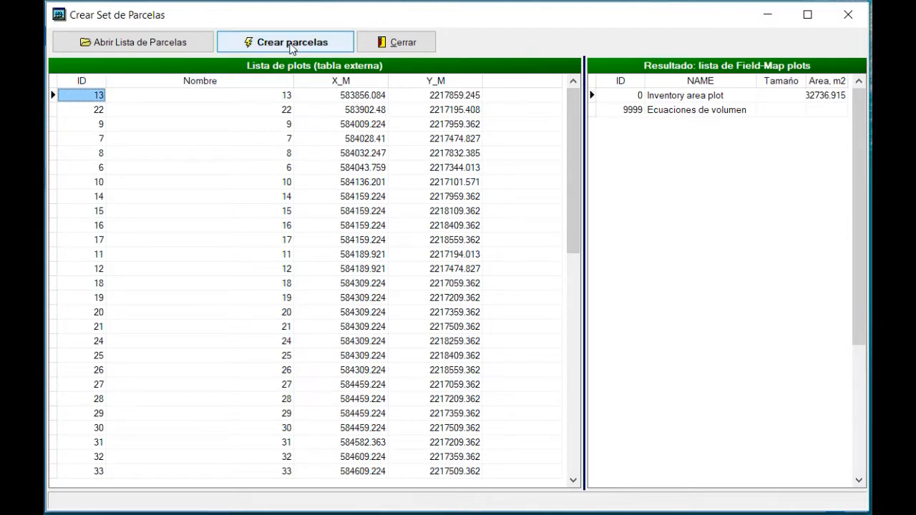
{"action": "left_click", "coordinate": [287, 45]}
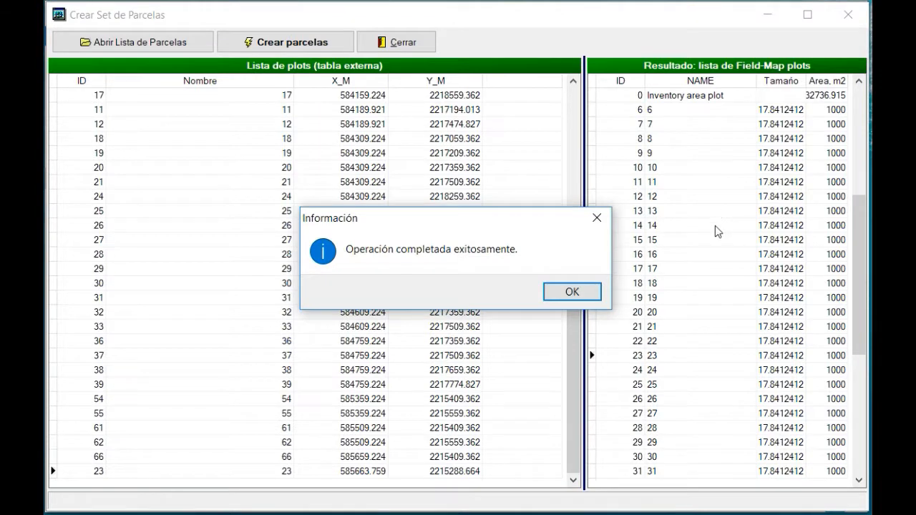
{"action": "left_click", "coordinate": [573, 292]}
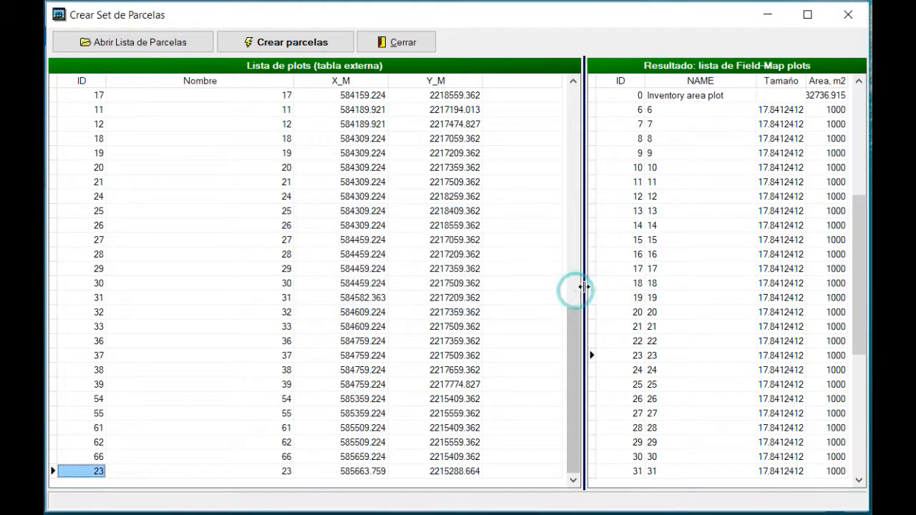
- Examine the Tamaño and Area values across the resulting Field-Map plots list and close the plot set window
{"action": "mouse_move", "coordinate": [861, 244]}
{"action": "left_mouse_down"}
{"action": "mouse_move", "coordinate": [870, 264]}
{"action": "mouse_move", "coordinate": [867, 253]}
{"action": "left_mouse_up"}
{"action": "left_click_drag", "start_coordinate": [757, 82], "coordinate": [719, 82]}
{"action": "left_click_drag", "start_coordinate": [810, 82], "coordinate": [831, 84]}
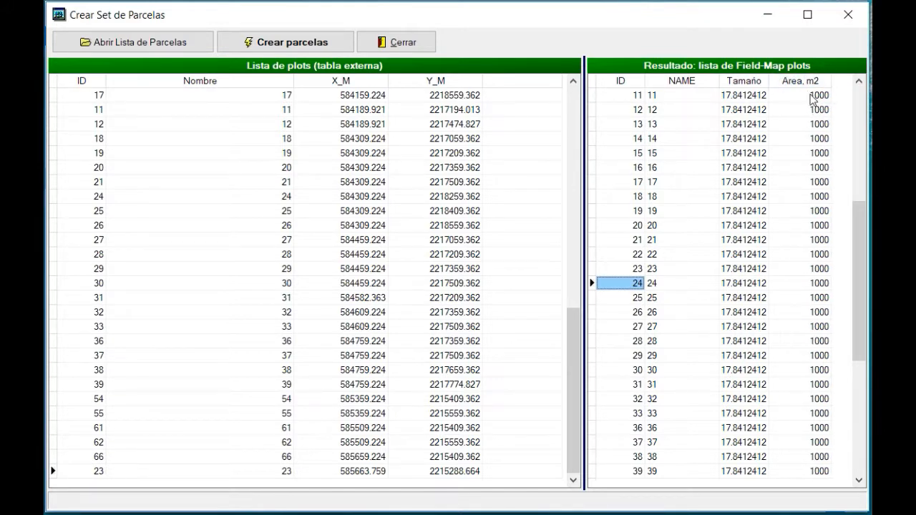
{"action": "left_click", "coordinate": [807, 95]}
{"action": "left_click_drag", "start_coordinate": [859, 170], "coordinate": [860, 382]}
{"action": "left_click_drag", "start_coordinate": [857, 262], "coordinate": [862, 130]}
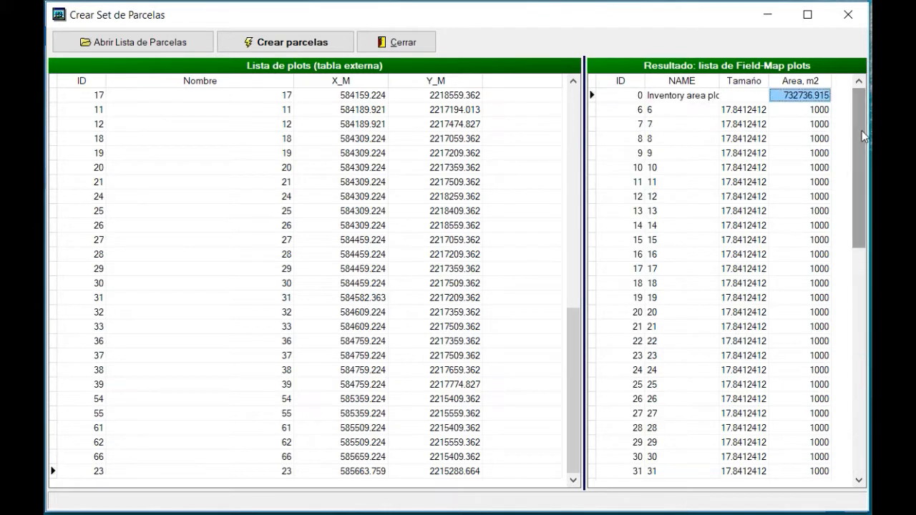
{"action": "left_click", "coordinate": [421, 45]}
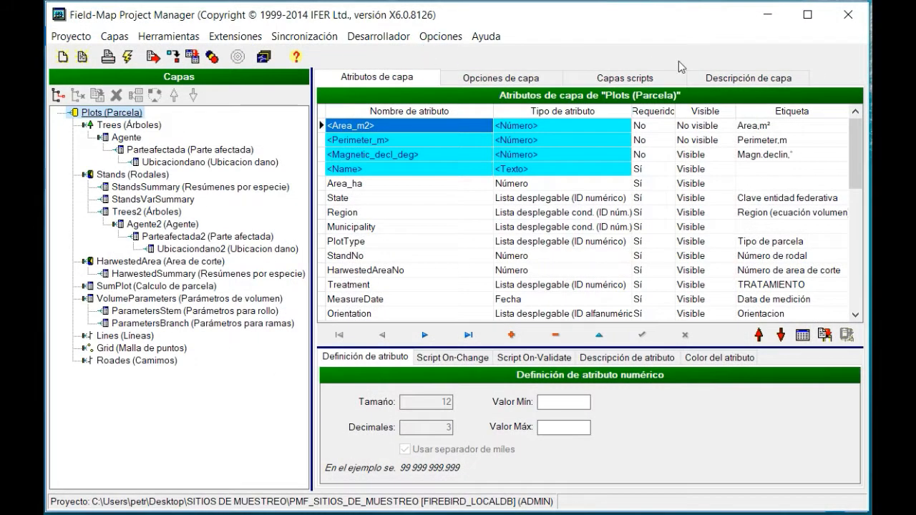
- Close Project Manager, open the PMF_SITIOS_DE_MUESTREO folder in Field-Map Data Collector and show the inventory area map
{"action": "left_click", "coordinate": [848, 14]}
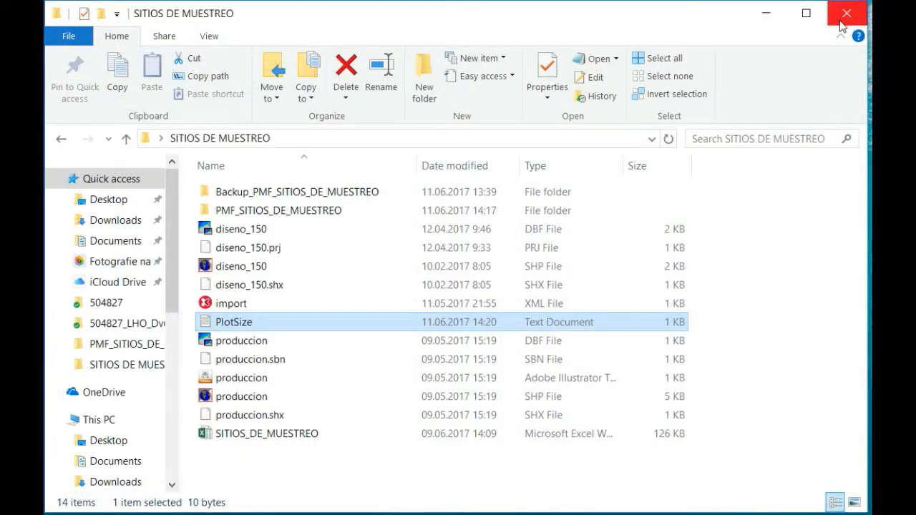
{"action": "right_click", "coordinate": [283, 210]}
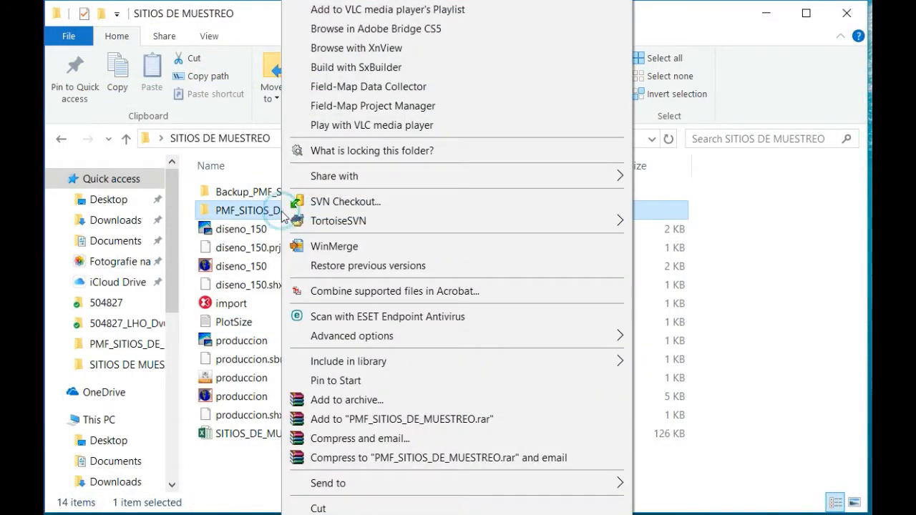
{"action": "left_click", "coordinate": [349, 87]}
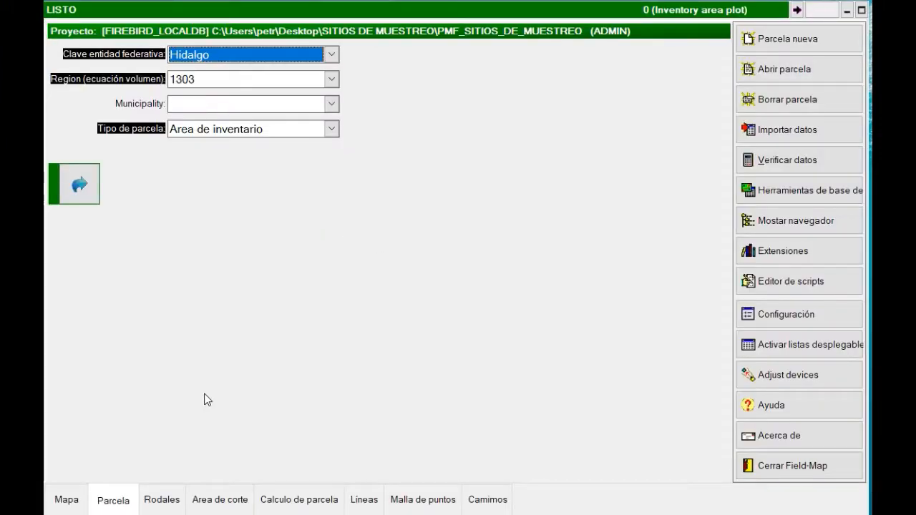
{"action": "left_click", "coordinate": [67, 499]}
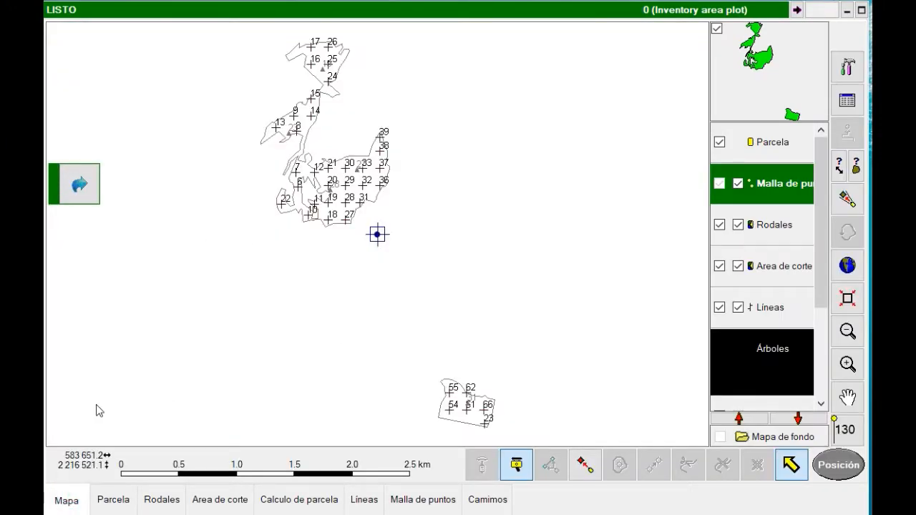
- Open plot 6 from the project's list of plots
{"action": "left_click", "coordinate": [115, 499]}
{"action": "left_click", "coordinate": [794, 70]}
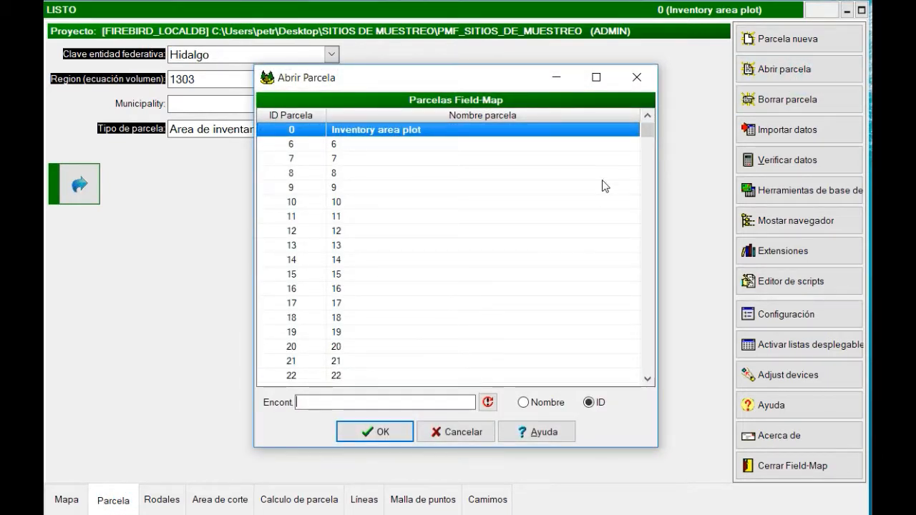
{"action": "left_click_drag", "start_coordinate": [647, 136], "coordinate": [677, 111]}
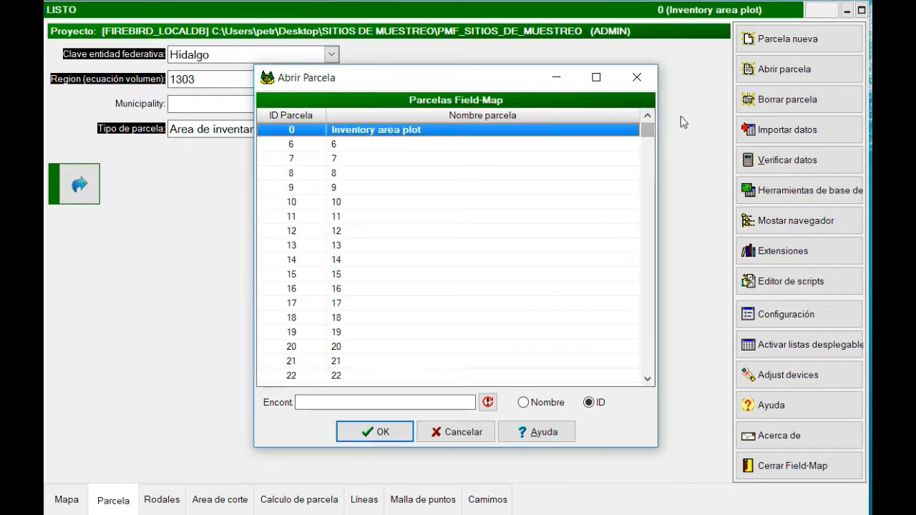
{"action": "double_click", "coordinate": [370, 146]}
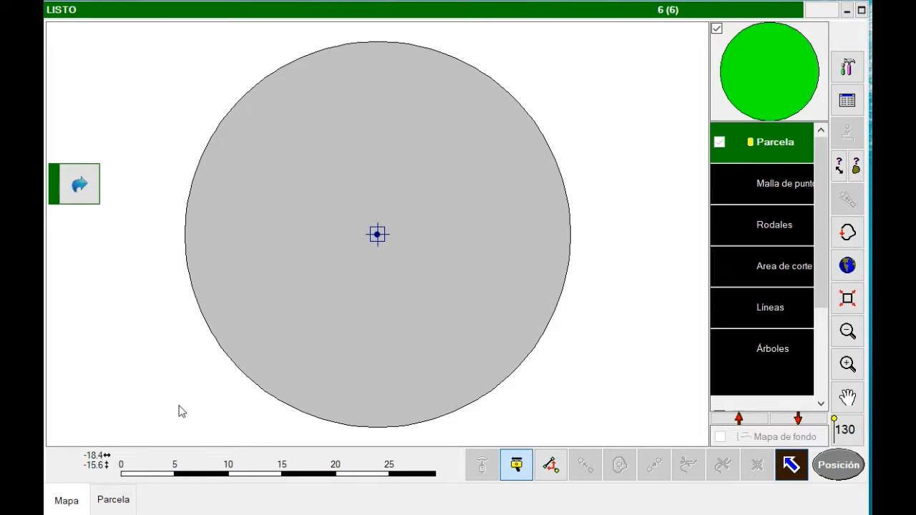
- Fill in plot 6's attributes: Clave entidad federativa Hidalgo, Region 1303 and Tipo de parcela Sitio de muestreo rodal/regeneracion
{"action": "left_click", "coordinate": [115, 504]}
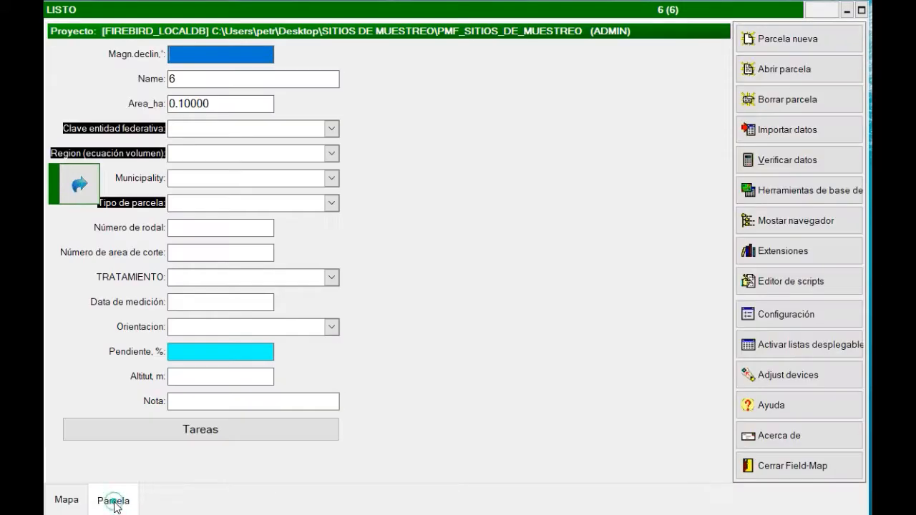
{"action": "left_click", "coordinate": [332, 129]}
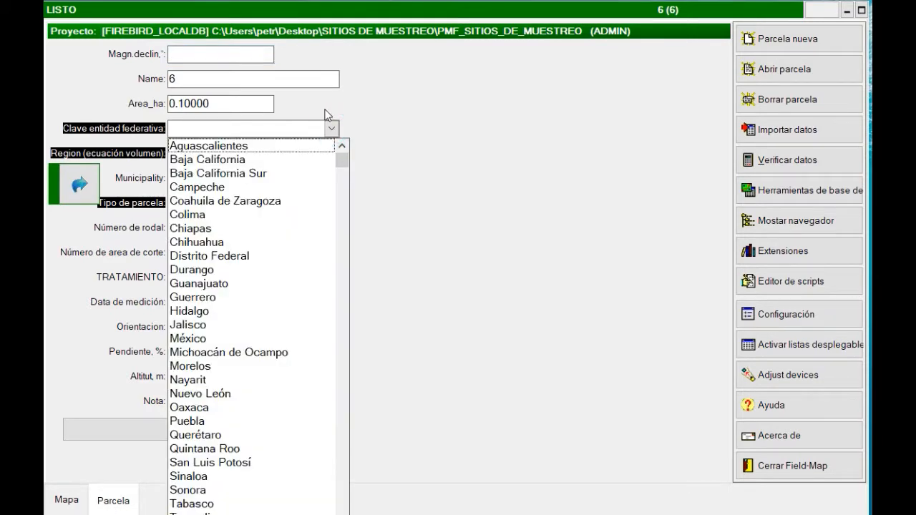
{"action": "key", "text": "h"}
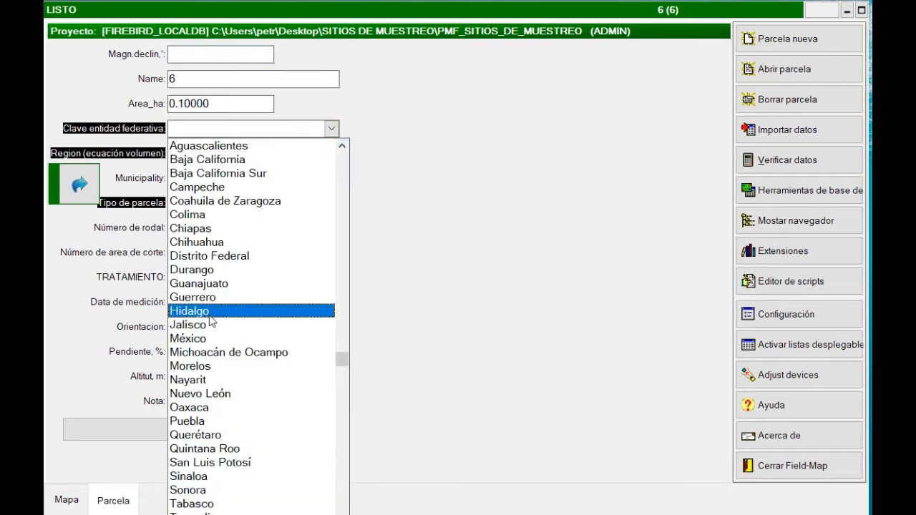
{"action": "left_click", "coordinate": [208, 312]}
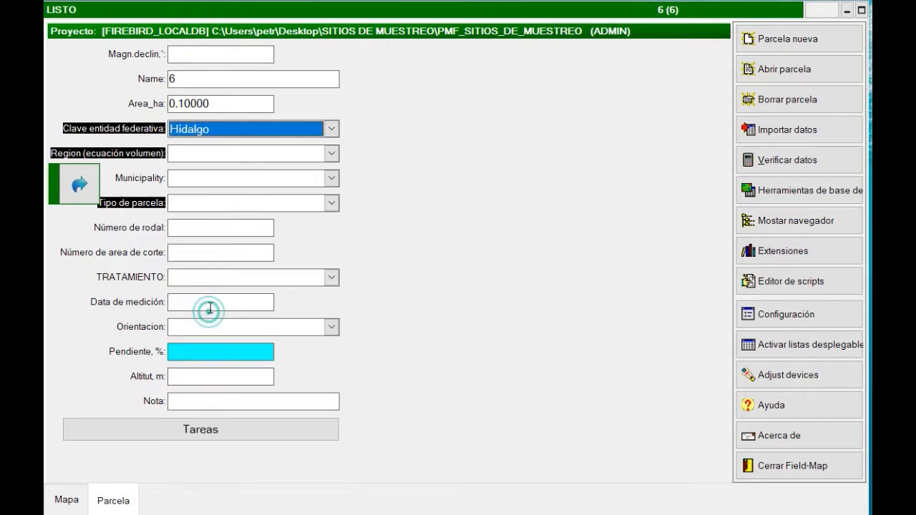
{"action": "left_click", "coordinate": [331, 154]}
{"action": "left_click", "coordinate": [210, 185]}
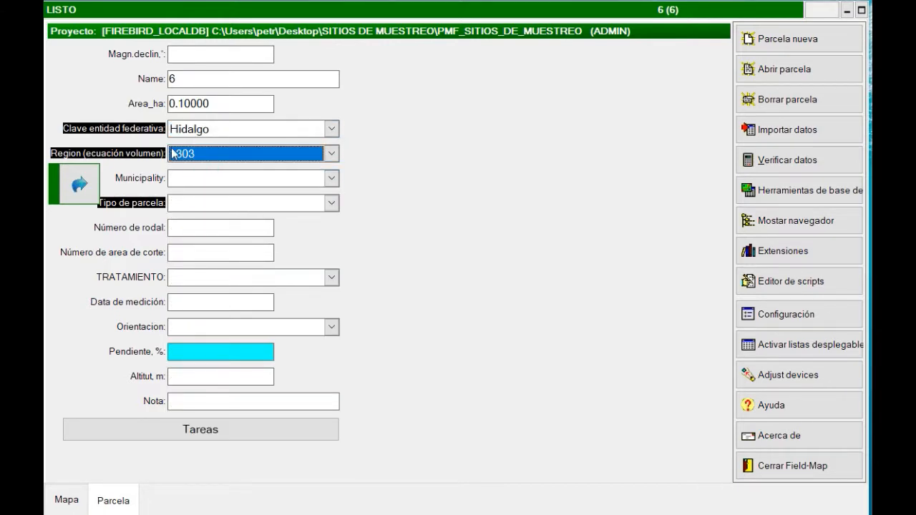
{"action": "left_click", "coordinate": [331, 205]}
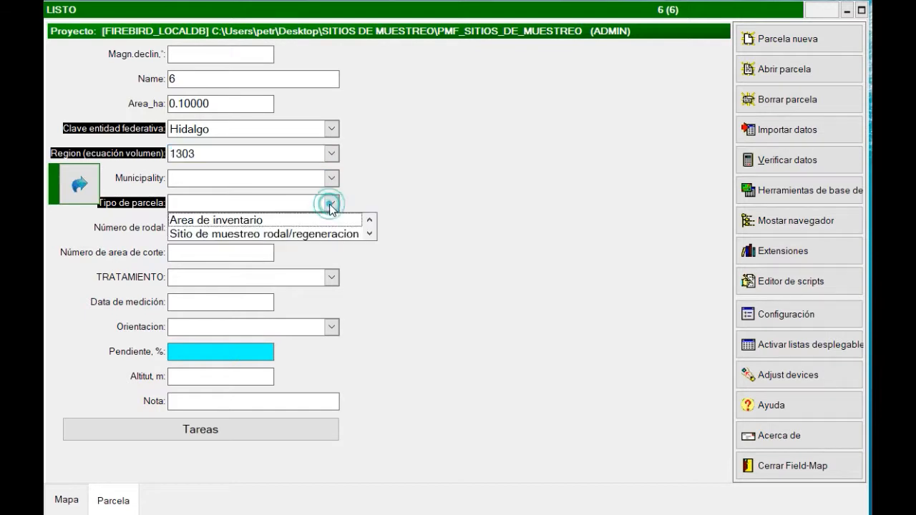
{"action": "left_click", "coordinate": [201, 234]}
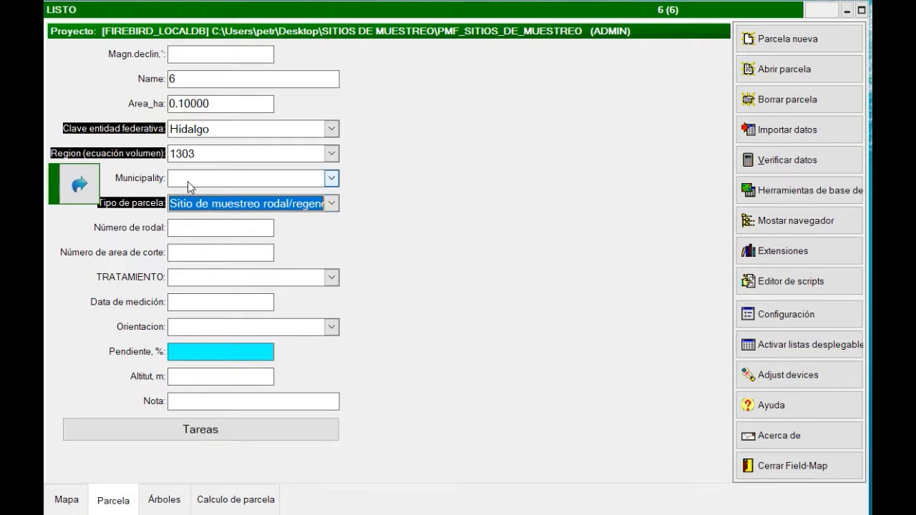
- Georeference plot 6 by converting its local coordinates to global ones in the WGS 1984 UTM Zone 14N system
{"action": "left_click", "coordinate": [66, 497]}
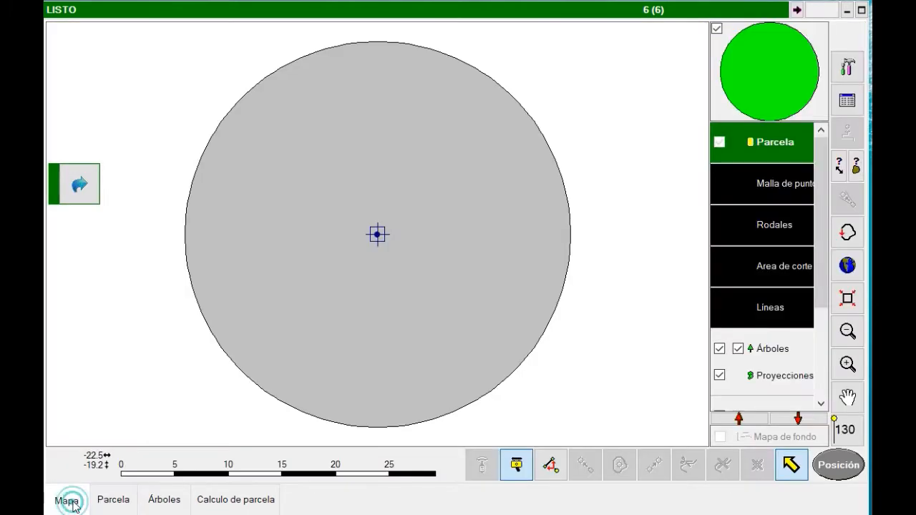
{"action": "left_click", "coordinate": [846, 68]}
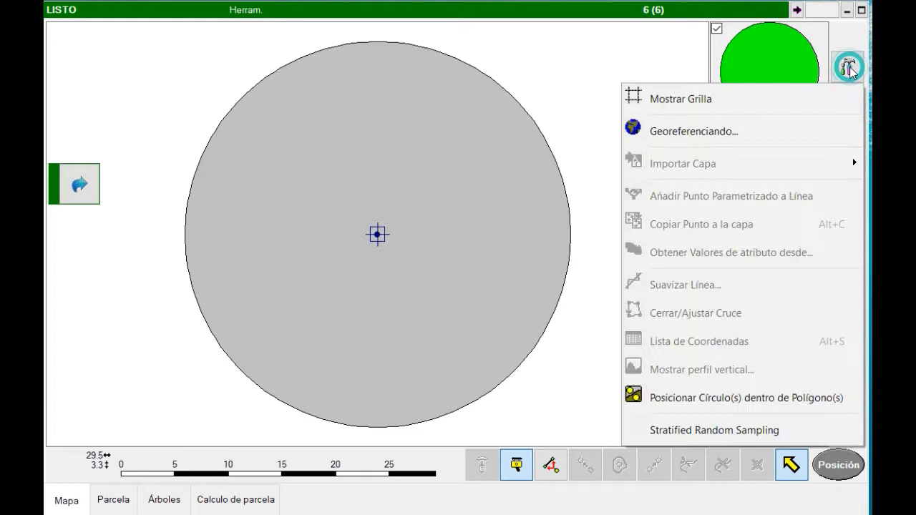
{"action": "left_click", "coordinate": [725, 132]}
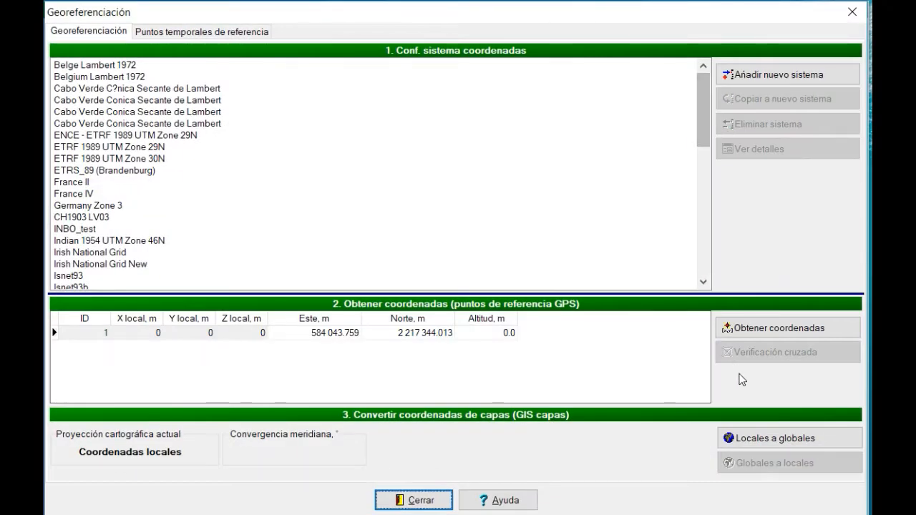
{"action": "left_click_drag", "start_coordinate": [702, 120], "coordinate": [703, 251]}
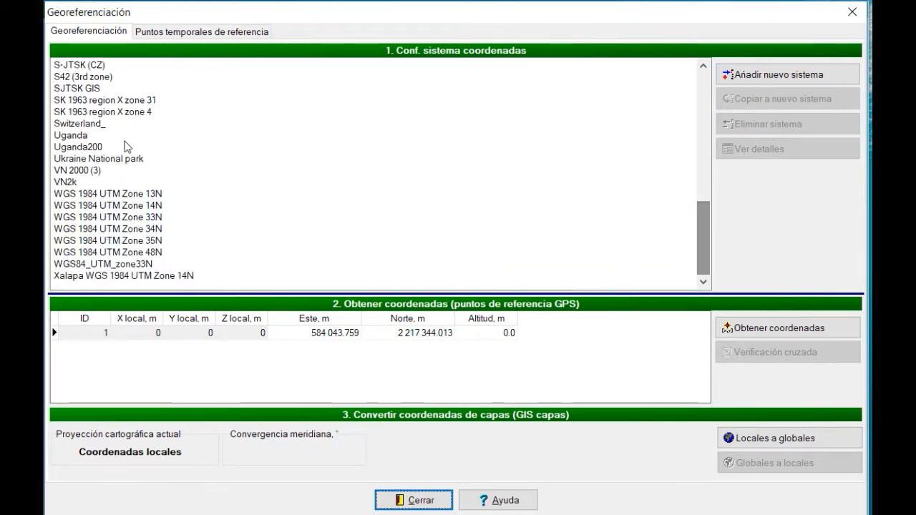
{"action": "left_click", "coordinate": [143, 206]}
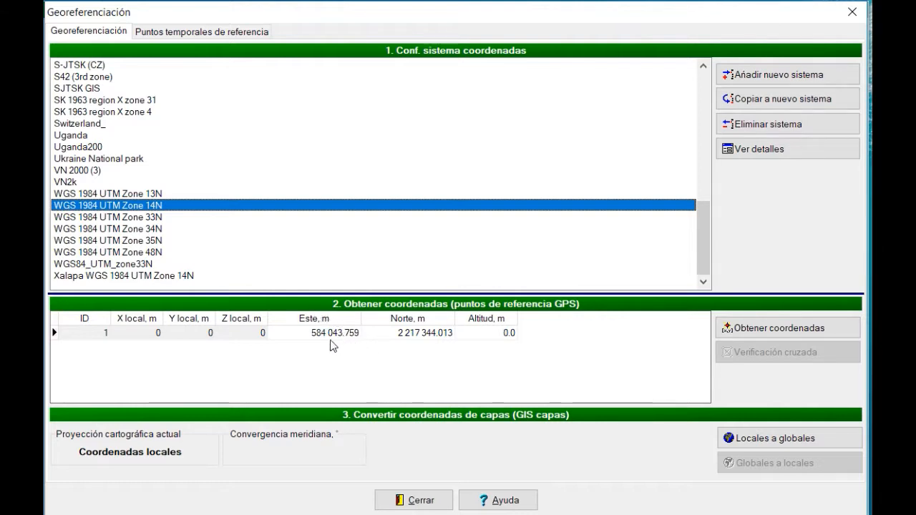
{"action": "left_click", "coordinate": [379, 336]}
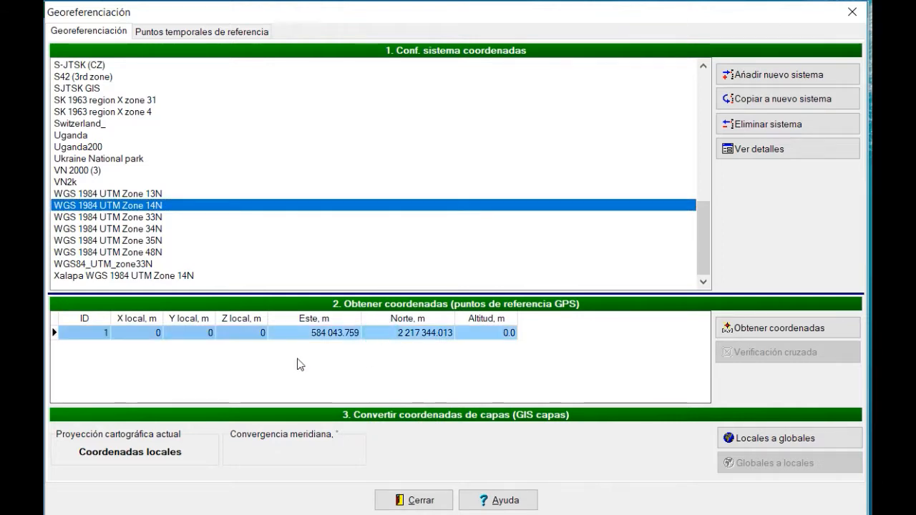
{"action": "left_click", "coordinate": [205, 205]}
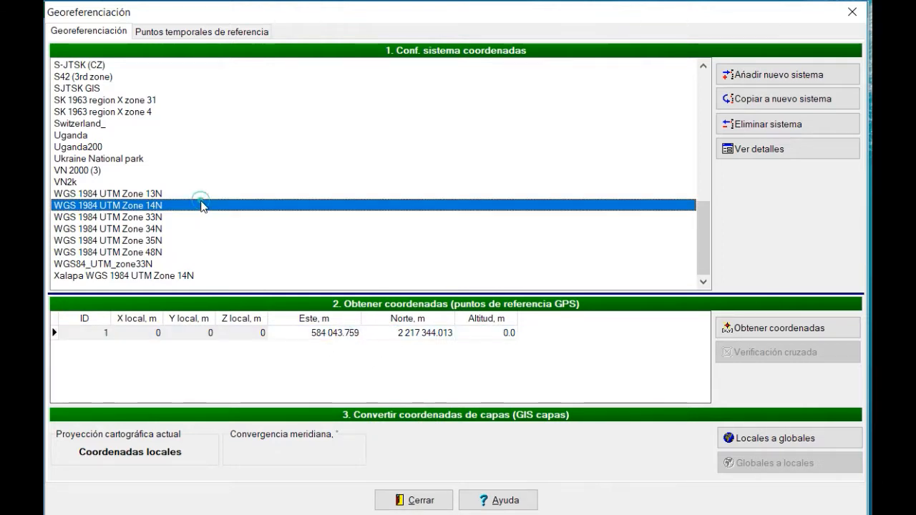
{"action": "left_click", "coordinate": [776, 440]}
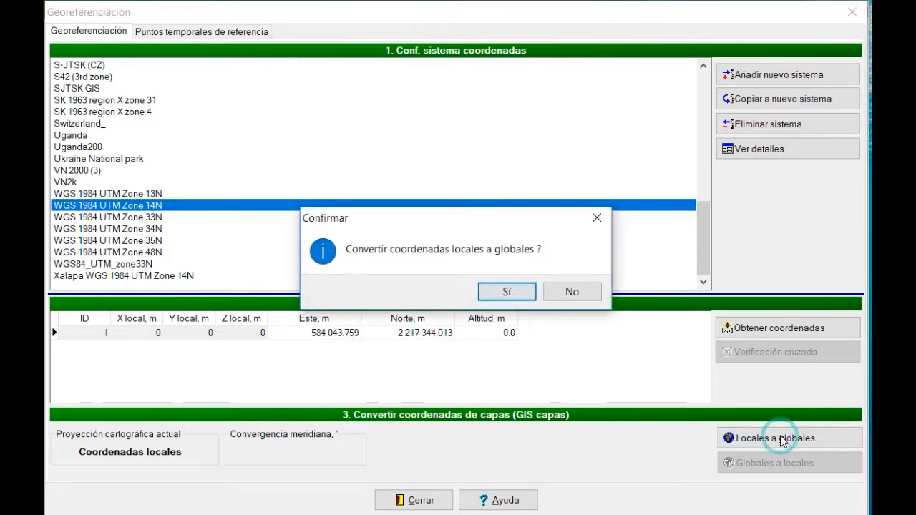
{"action": "left_click", "coordinate": [511, 295]}
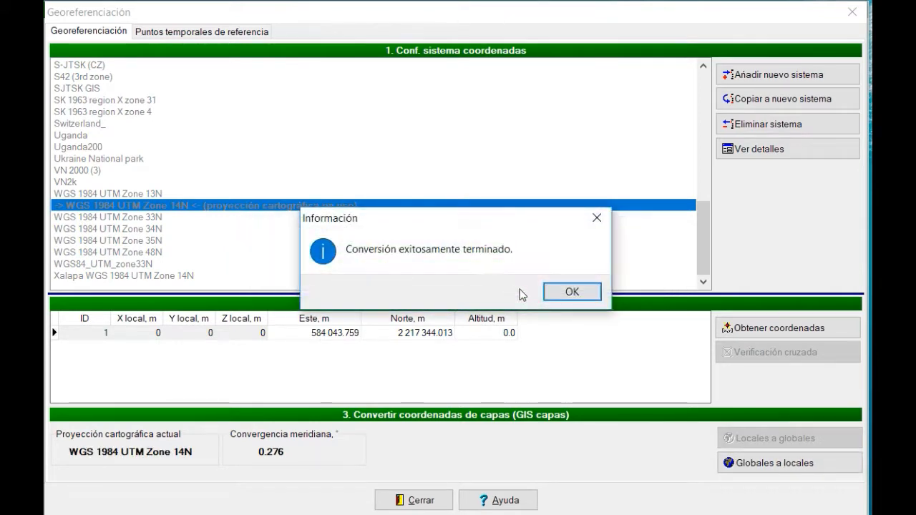
{"action": "left_click", "coordinate": [580, 295]}
{"action": "left_click", "coordinate": [428, 498]}
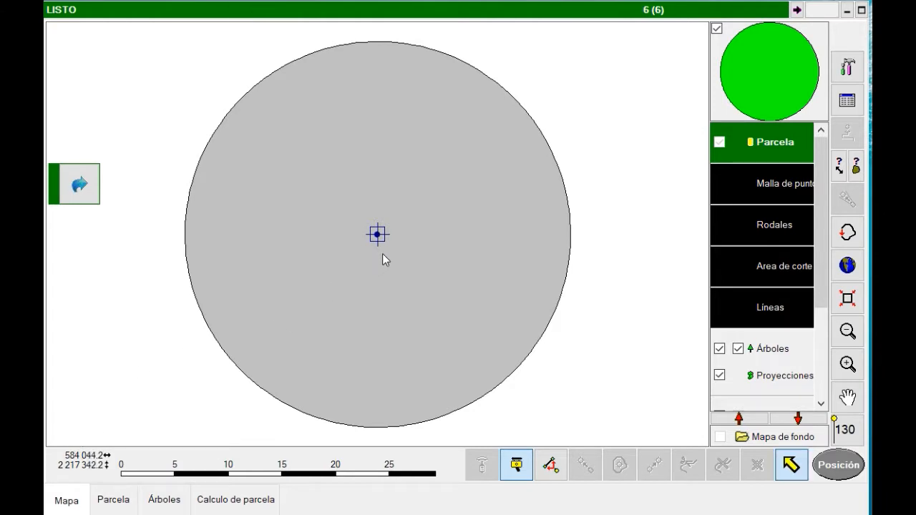
- Open plot 7 from the project's list of plots
{"action": "left_click", "coordinate": [115, 500]}
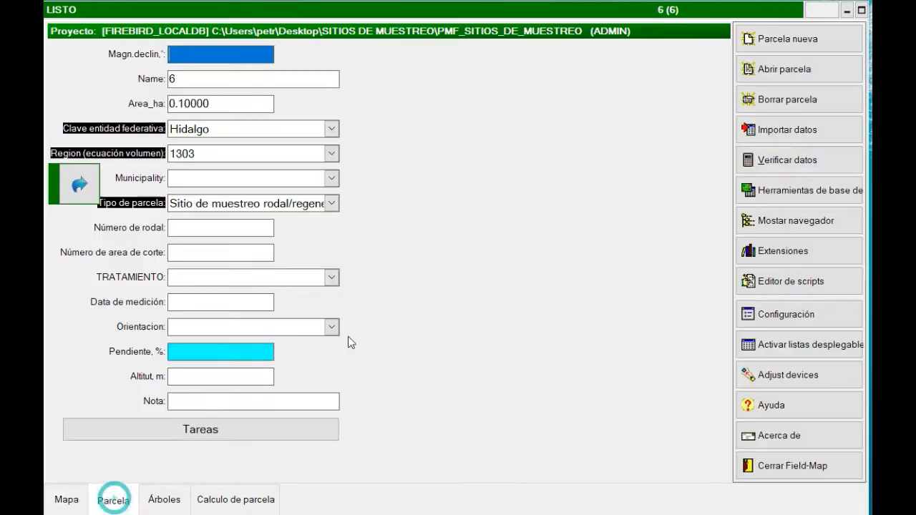
{"action": "left_click", "coordinate": [782, 74]}
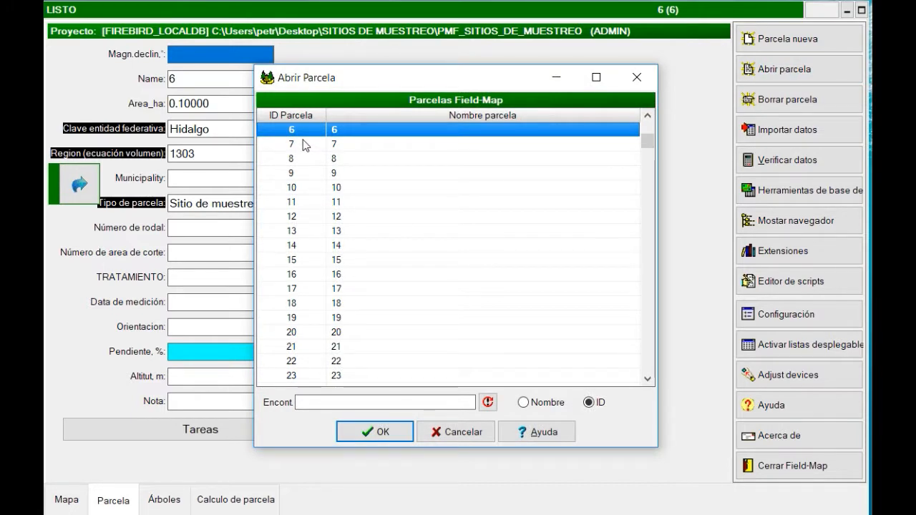
{"action": "left_click", "coordinate": [306, 146]}
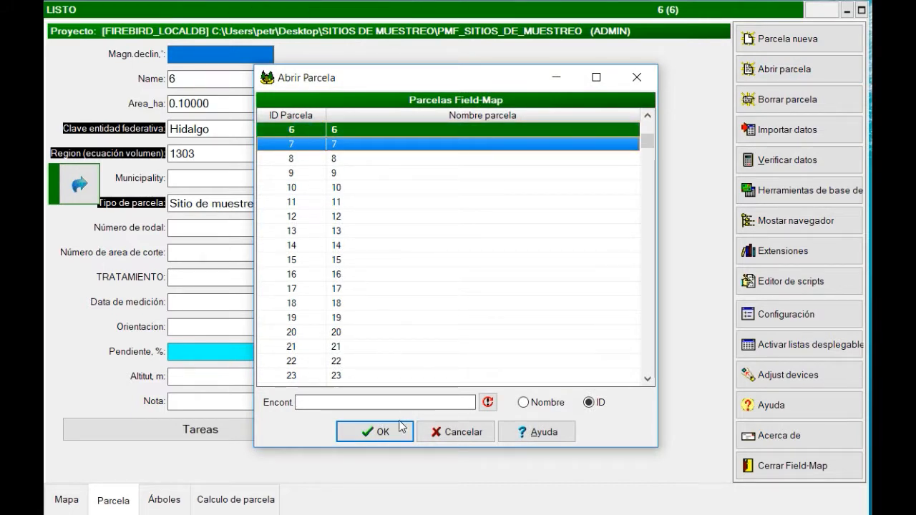
{"action": "left_click", "coordinate": [391, 434]}
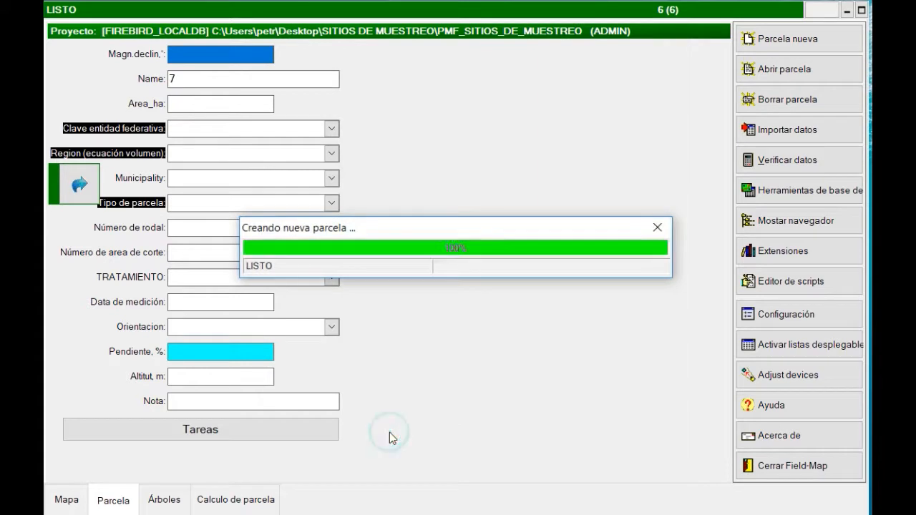
- Fill in plot 7's attributes: Clave entidad federativa Hidalgo, Region 1302 and Tipo de parcela Sitio de muestreo rodal/regeneracion
{"action": "left_click", "coordinate": [107, 501]}
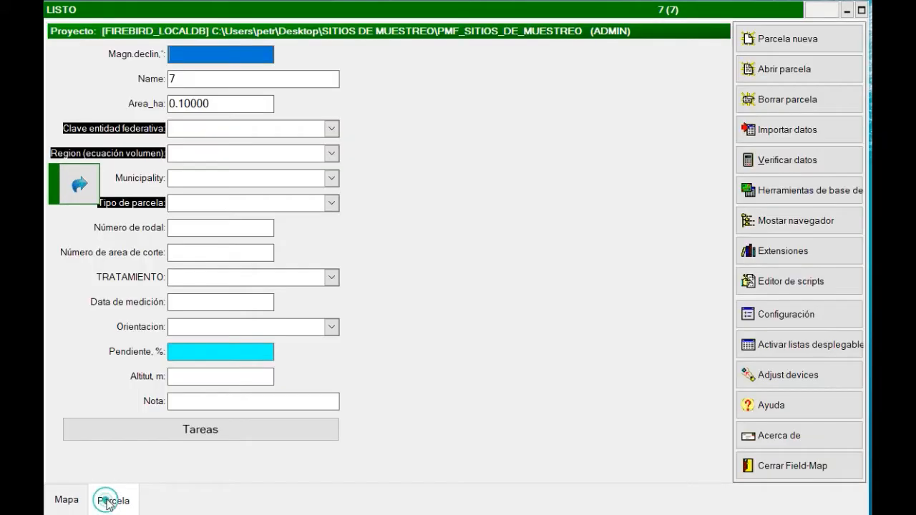
{"action": "left_click", "coordinate": [331, 128]}
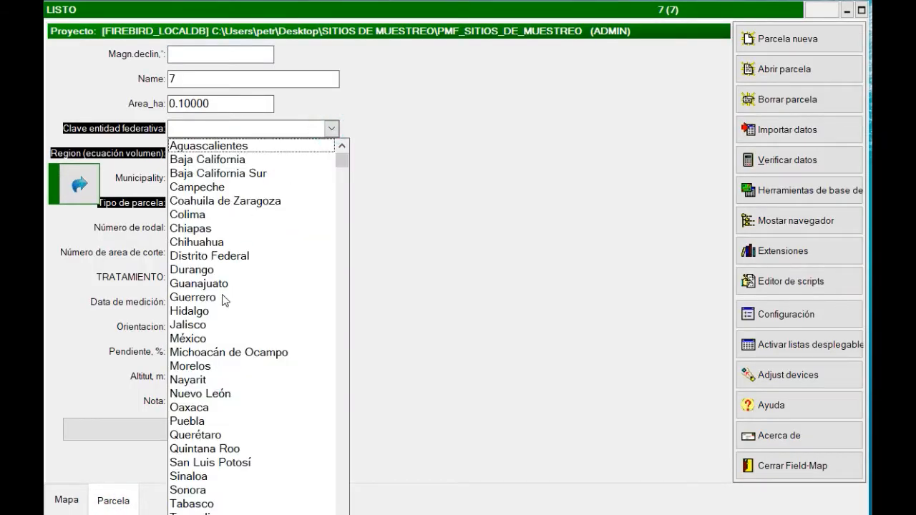
{"action": "left_click", "coordinate": [206, 312]}
{"action": "left_click", "coordinate": [330, 154]}
{"action": "left_click", "coordinate": [243, 184]}
{"action": "left_click", "coordinate": [245, 156]}
{"action": "left_click", "coordinate": [222, 154]}
{"action": "left_click", "coordinate": [216, 155]}
{"action": "left_click", "coordinate": [200, 170]}
{"action": "left_click", "coordinate": [235, 203]}
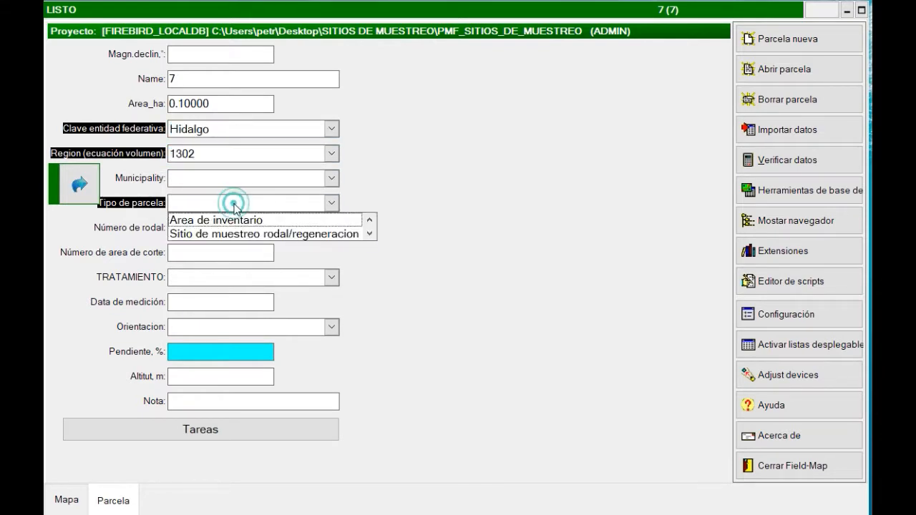
{"action": "left_click", "coordinate": [213, 237]}
- Georeference plot 7 by converting its local coordinates to global ones in the WGS 1984 UTM Zone 14N system
{"action": "left_click", "coordinate": [77, 501]}
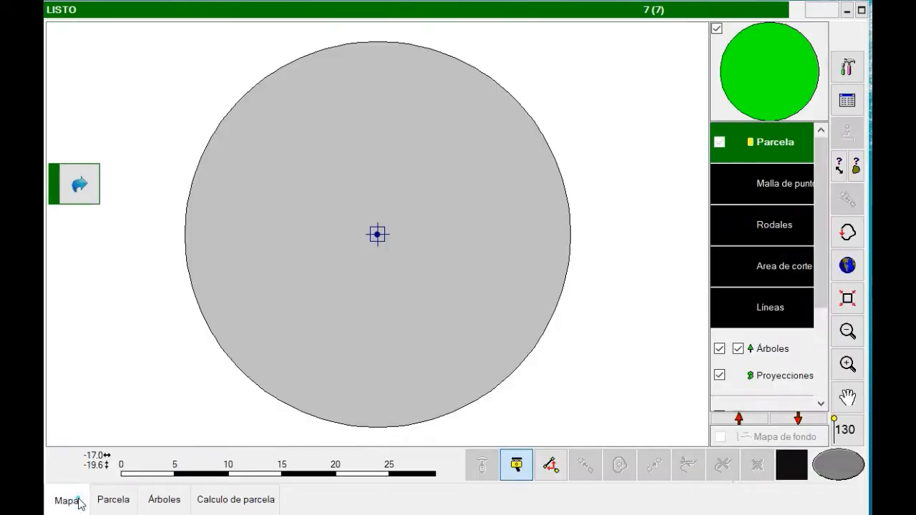
{"action": "left_click", "coordinate": [848, 67]}
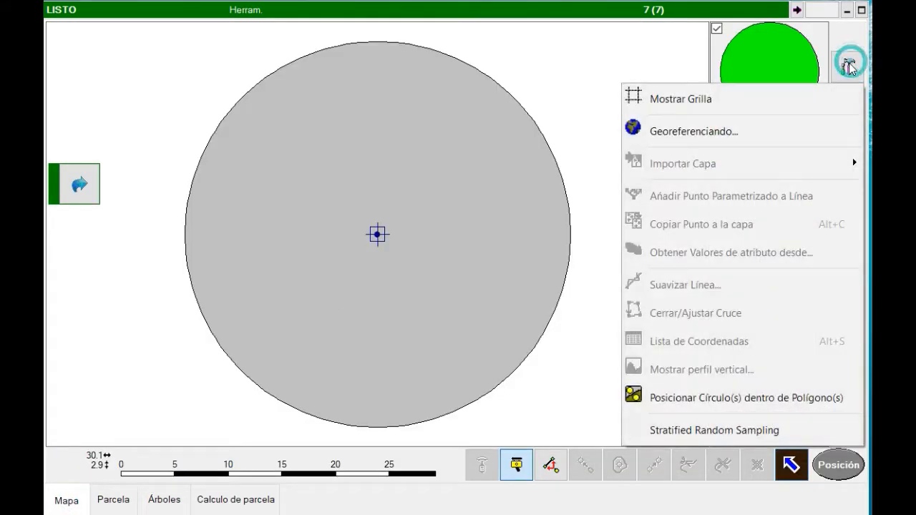
{"action": "left_click", "coordinate": [728, 135]}
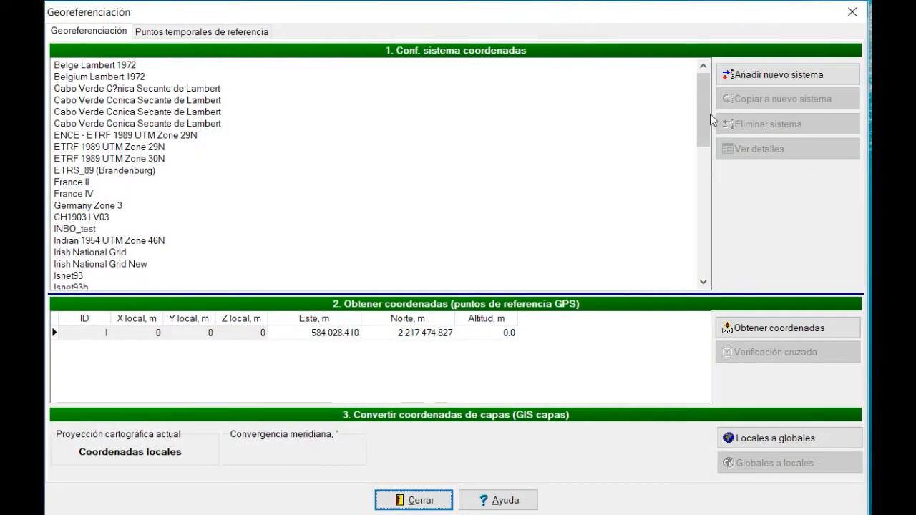
{"action": "left_click_drag", "start_coordinate": [708, 108], "coordinate": [706, 240]}
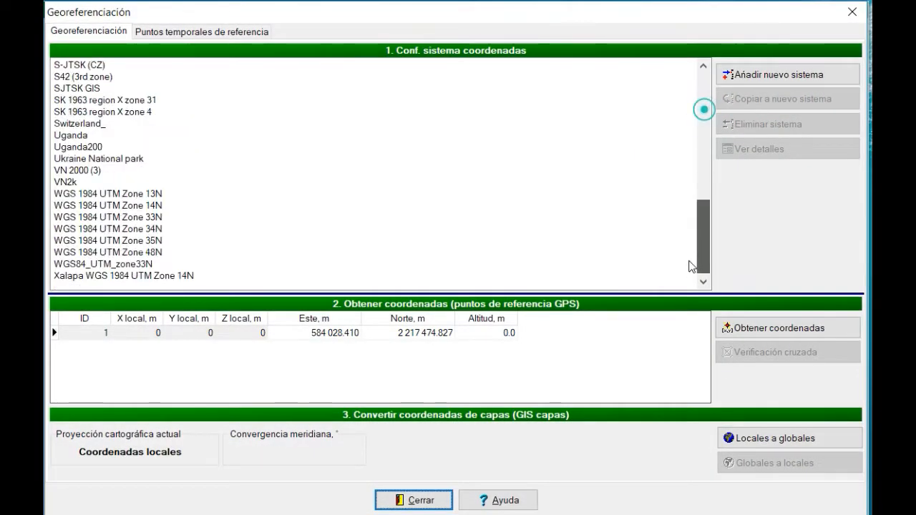
{"action": "left_click", "coordinate": [135, 206]}
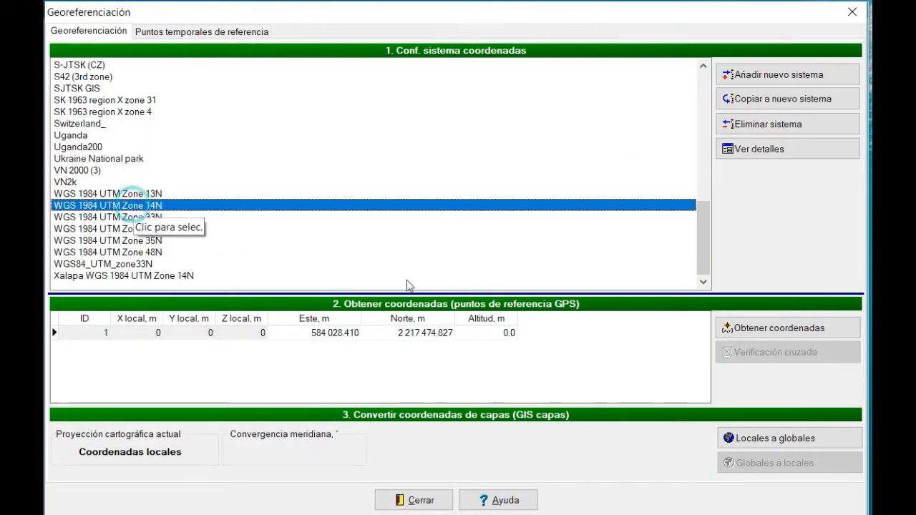
{"action": "left_click", "coordinate": [770, 438]}
{"action": "left_click", "coordinate": [504, 290]}
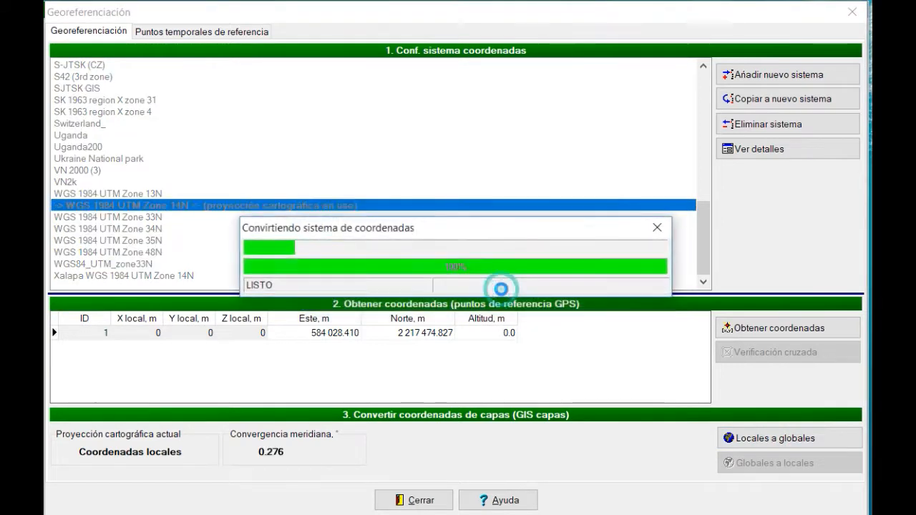
{"action": "left_click", "coordinate": [571, 289]}
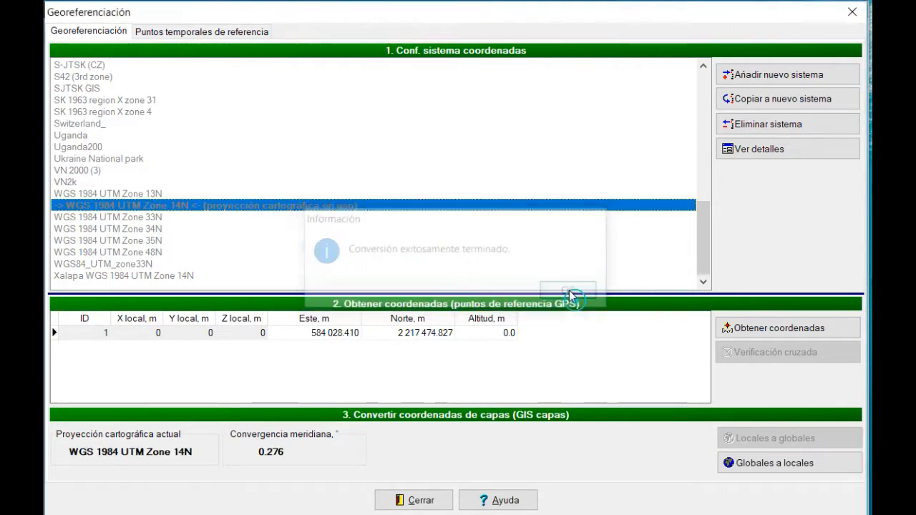
{"action": "left_click", "coordinate": [419, 500]}
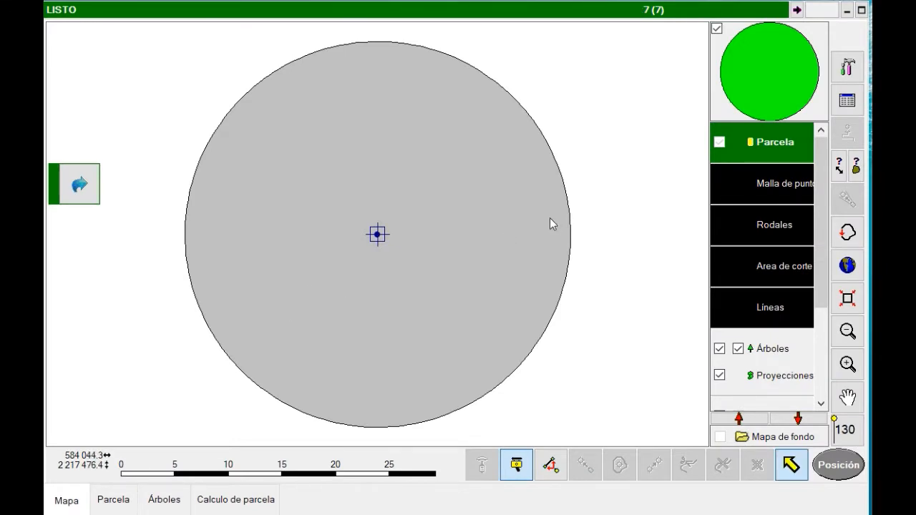
{"action": "left_click", "coordinate": [110, 504]}
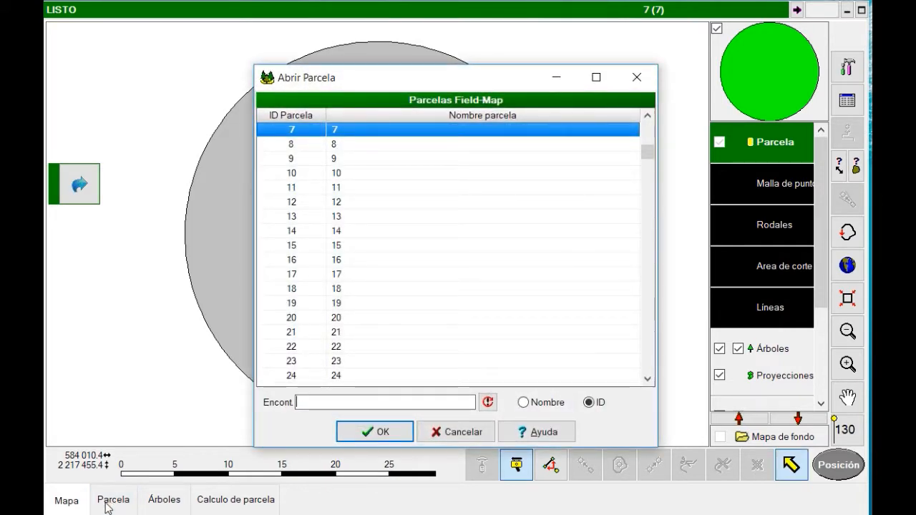
{"action": "key", "text": "Return"}
{"action": "left_click", "coordinate": [847, 66]}
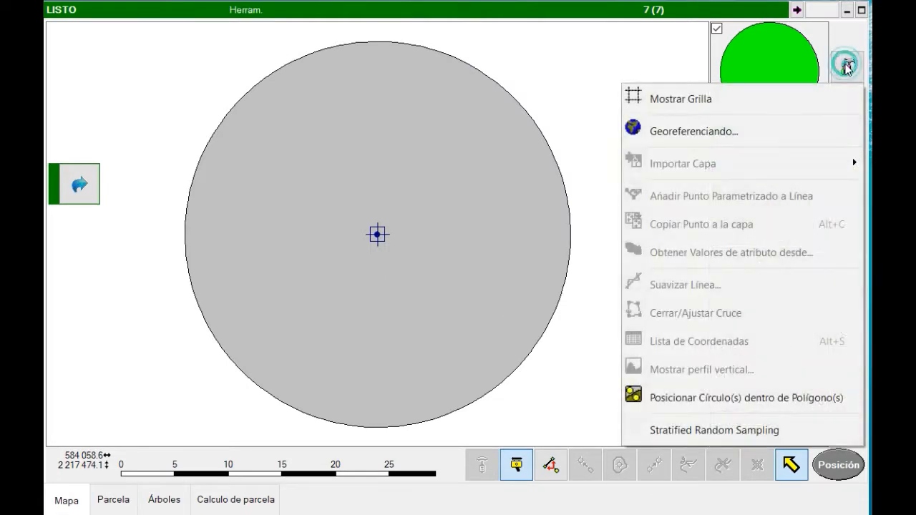
{"action": "left_click", "coordinate": [602, 131]}
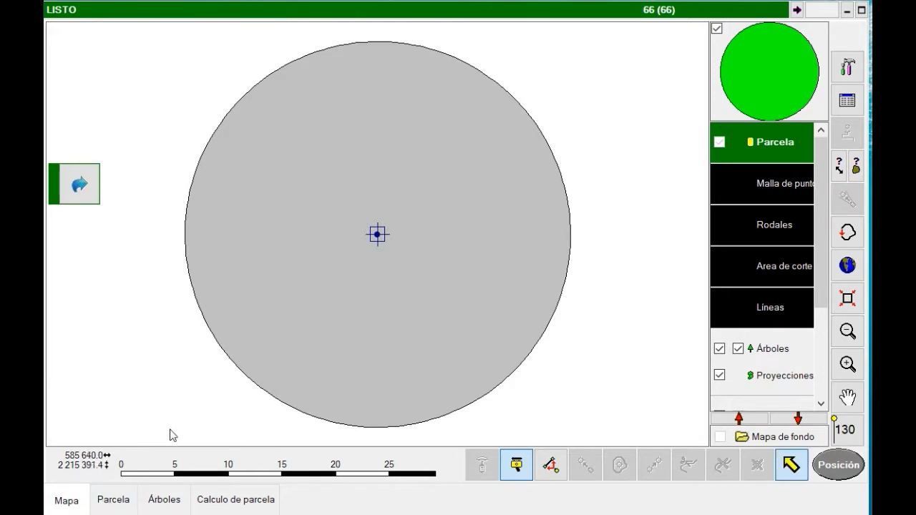
- Save a backup copy of the project with the keyword AfterConvToGlobal, and close Field-Map
{"action": "left_click", "coordinate": [112, 504]}
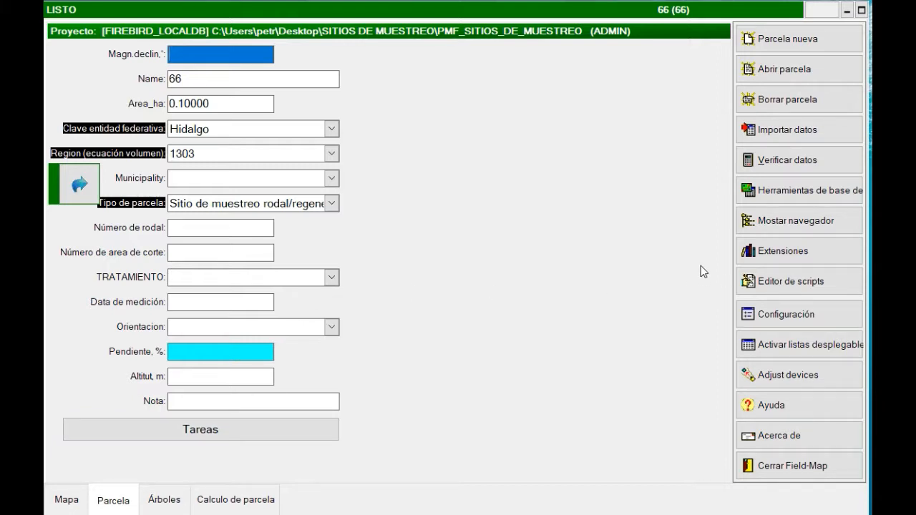
{"action": "left_click", "coordinate": [814, 194]}
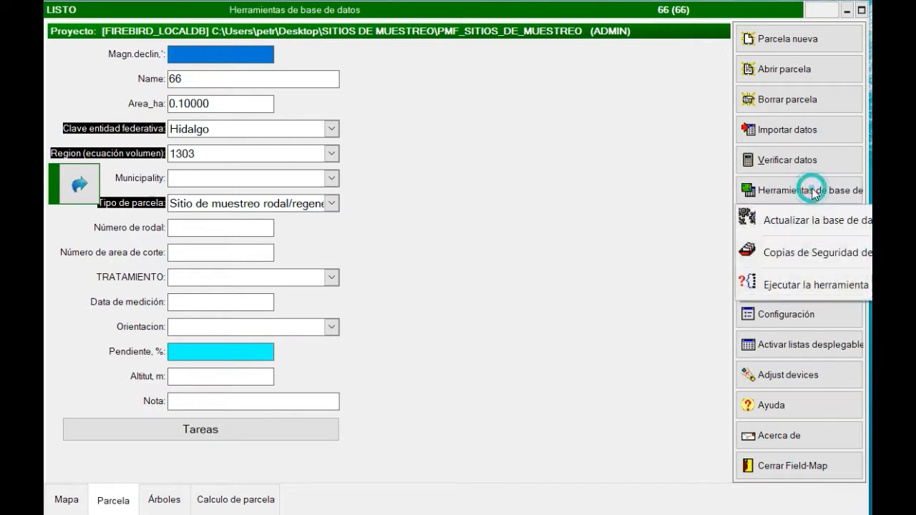
{"action": "left_click", "coordinate": [803, 255]}
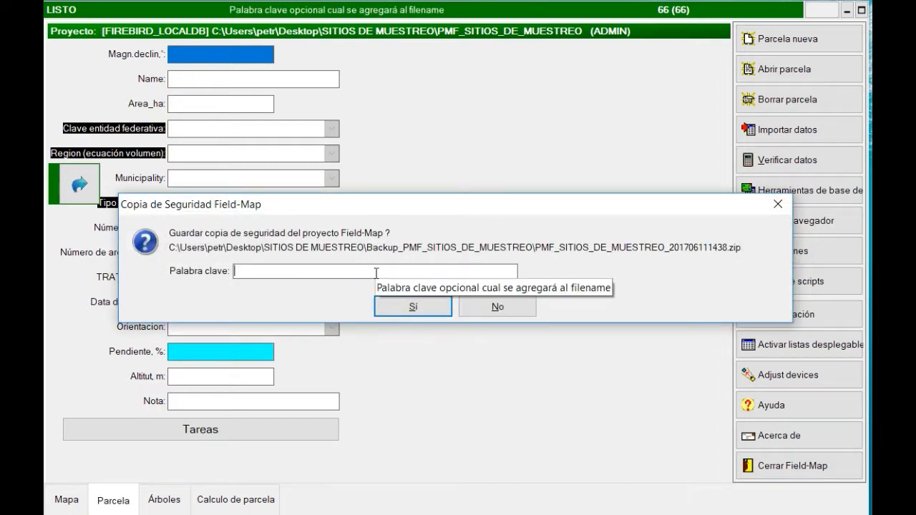
{"action": "type", "text": "AfterConvToGlobal"}
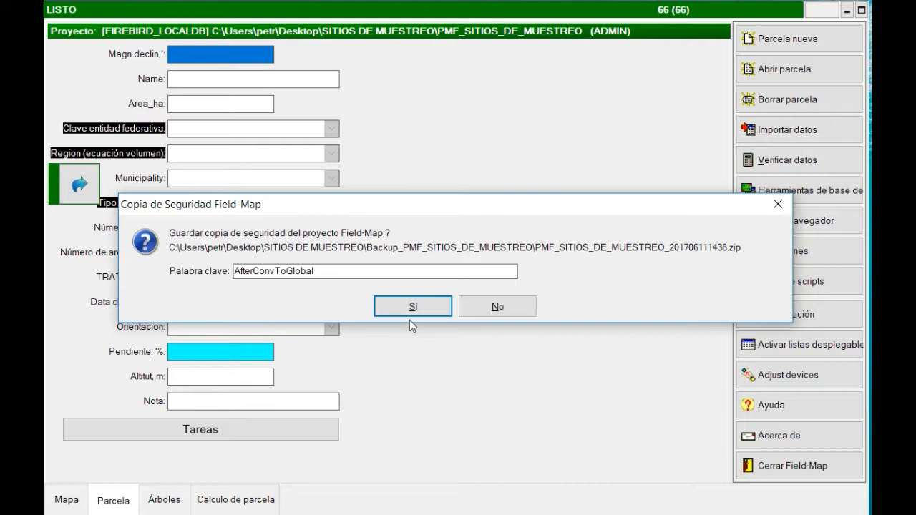
{"action": "left_click", "coordinate": [432, 310]}
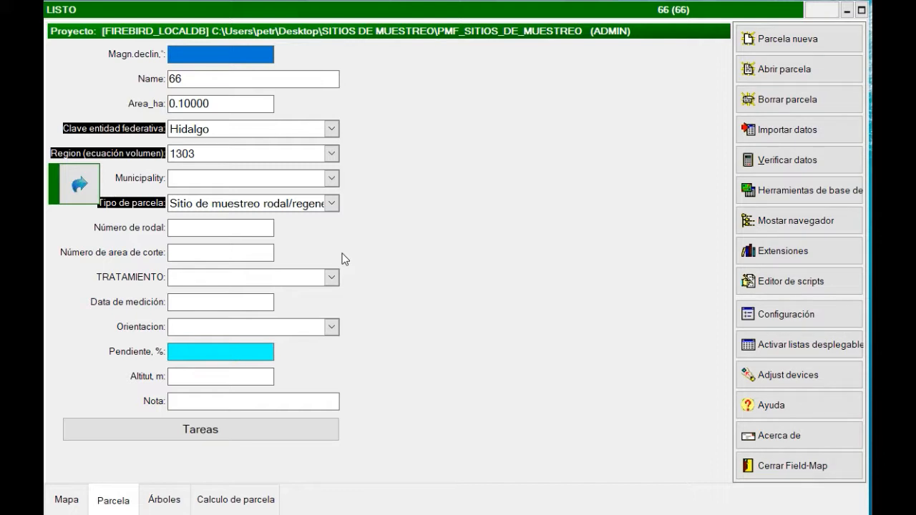
{"action": "left_click", "coordinate": [811, 469]}
{"action": "left_click", "coordinate": [480, 331]}
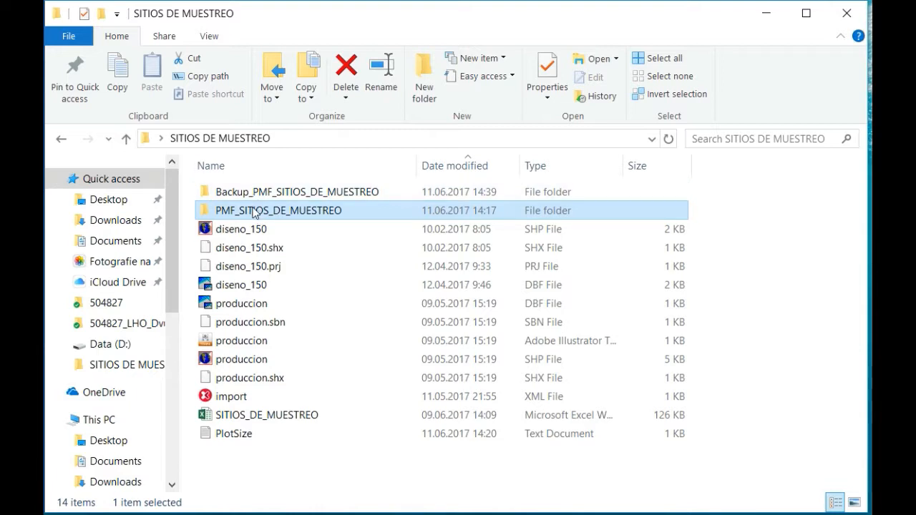
- Check the archive names in the Backup_PMF_SITIOS_DE_MUESTREO folder and return to the SITIOS DE MUESTREO folder
{"action": "double_click", "coordinate": [232, 193]}
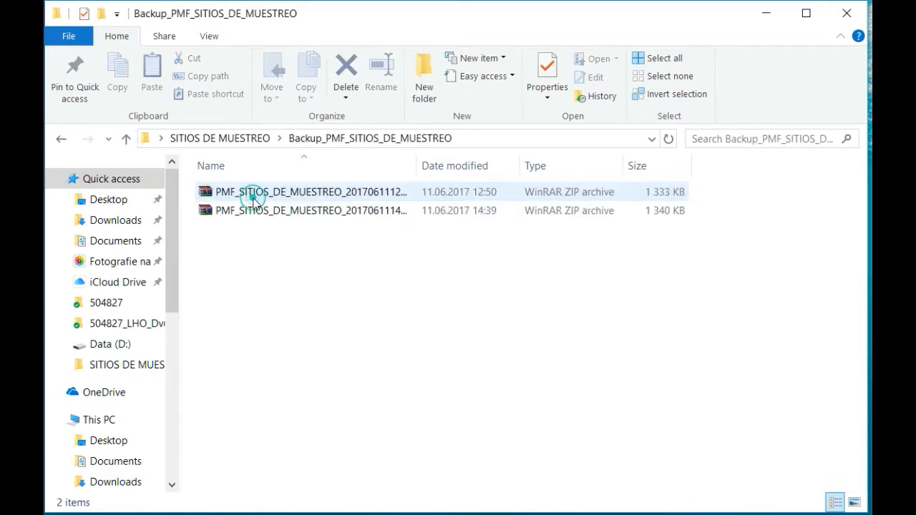
{"action": "left_click_drag", "start_coordinate": [416, 175], "coordinate": [555, 166]}
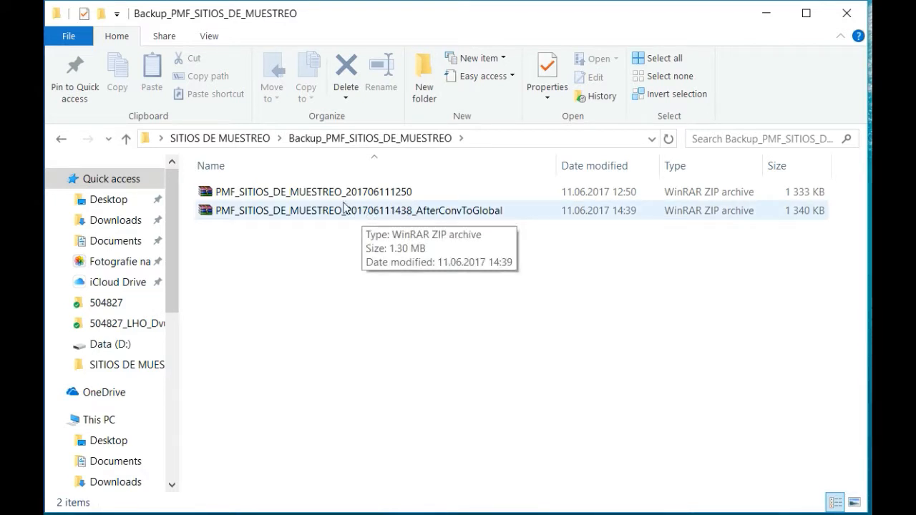
{"action": "left_click", "coordinate": [244, 141]}
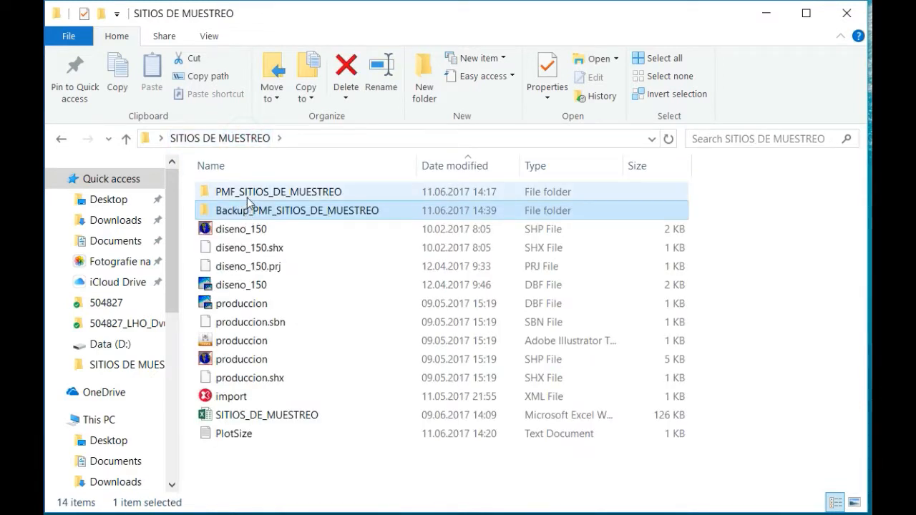
{"action": "left_click", "coordinate": [248, 192]}
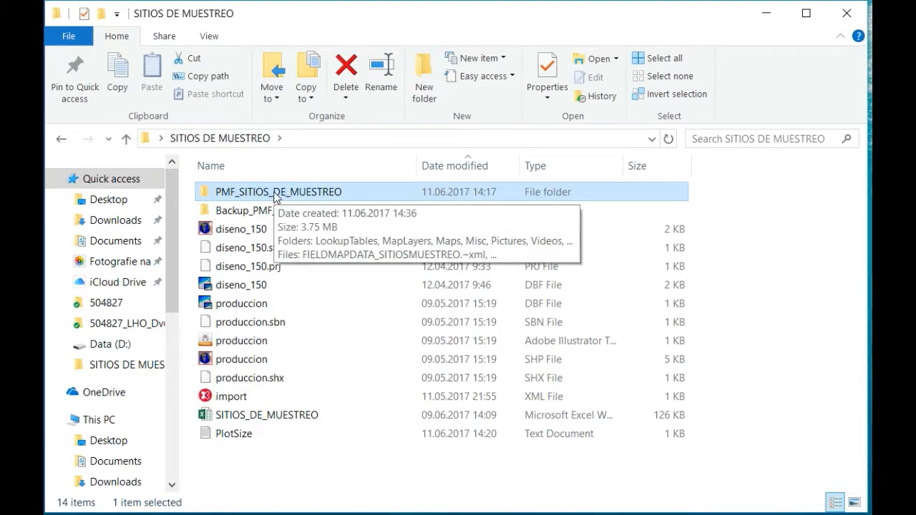
{"action": "left_click", "coordinate": [273, 213]}
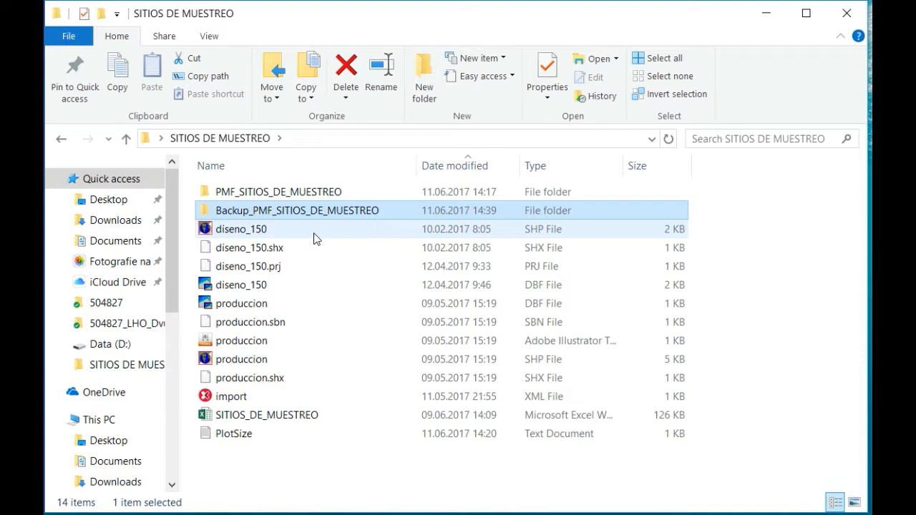
- Open the SITIOS_DE_MUESTREO workbook in Excel and review the ID_RODAL and ID_SITIO columns from the start of sheet Hoja1
{"action": "left_click", "coordinate": [261, 421]}
{"action": "double_click", "coordinate": [279, 421]}
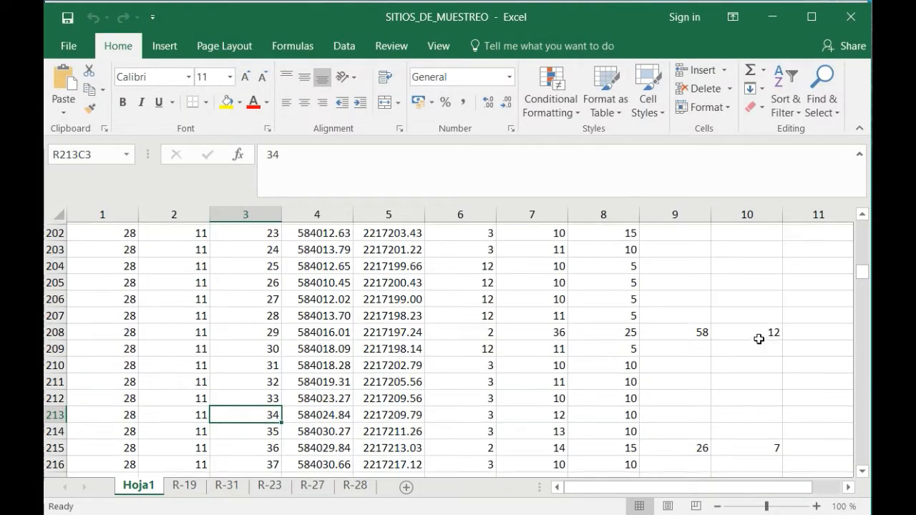
{"action": "scroll", "coordinate": [850, 281], "scroll_direction": "up", "scroll_amount": 5}
{"action": "left_click_drag", "start_coordinate": [856, 267], "coordinate": [862, 225]}
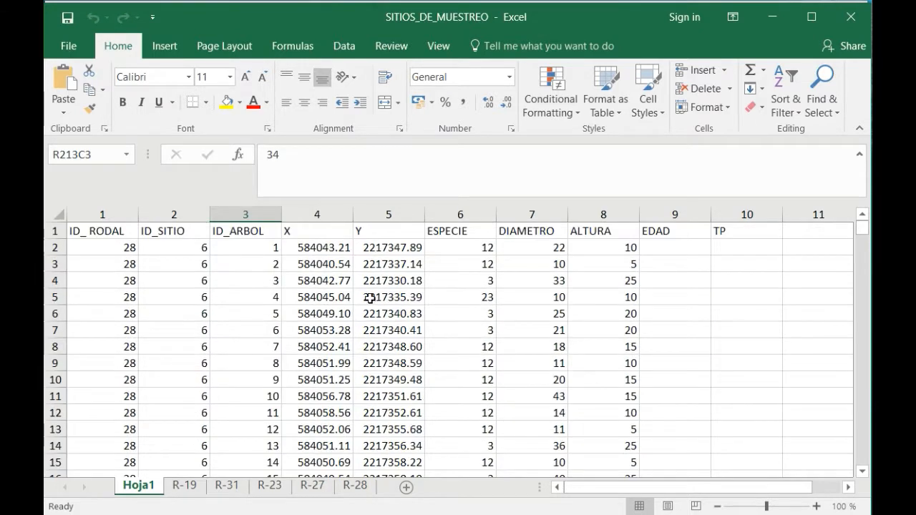
{"action": "left_click", "coordinate": [75, 250]}
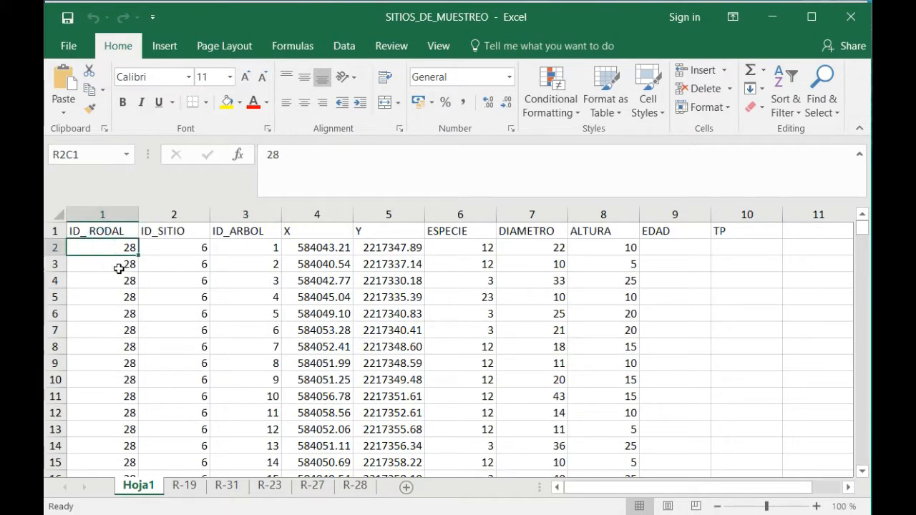
{"action": "left_click", "coordinate": [190, 251]}
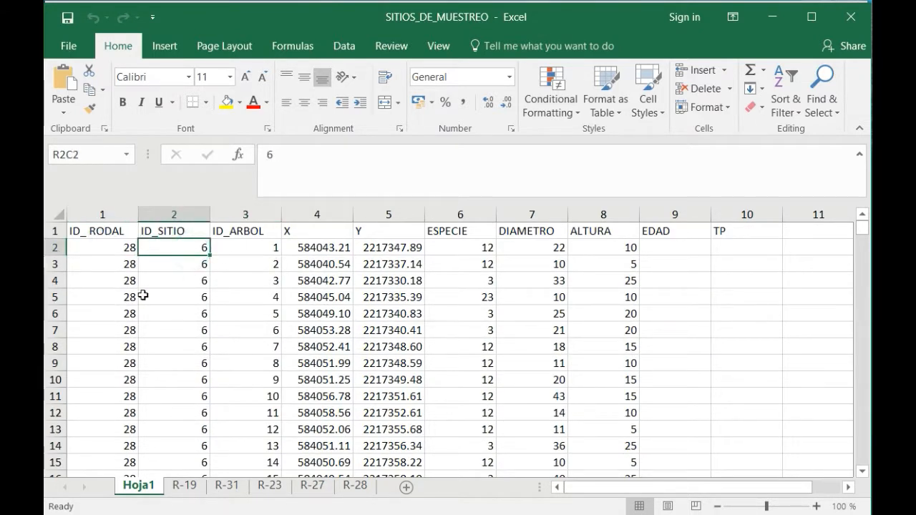
{"action": "left_click", "coordinate": [198, 314]}
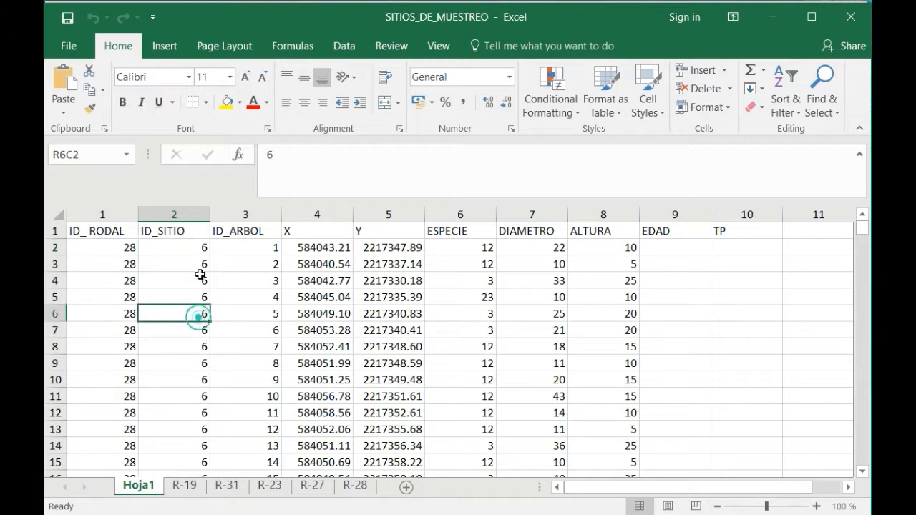
{"action": "left_click", "coordinate": [190, 214]}
{"action": "left_click", "coordinate": [189, 263]}
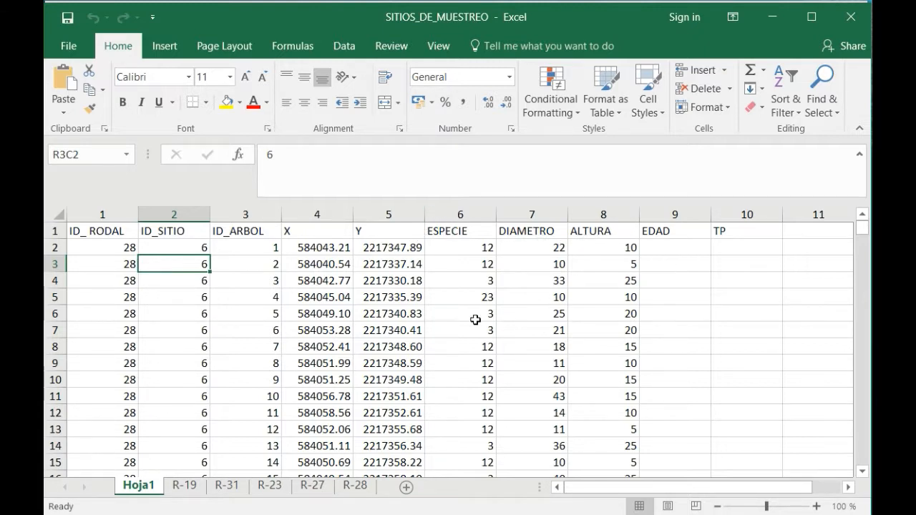
- Open the import XML file in Notepad and arrange its window over the Excel workbook, with the folder window minimized
{"action": "left_click_drag", "start_coordinate": [506, 16], "coordinate": [582, 7]}
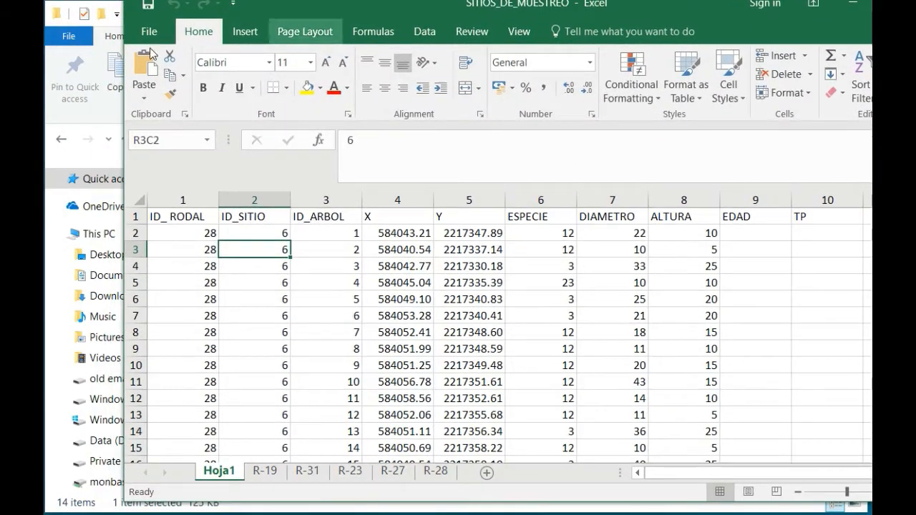
{"action": "left_click", "coordinate": [96, 114]}
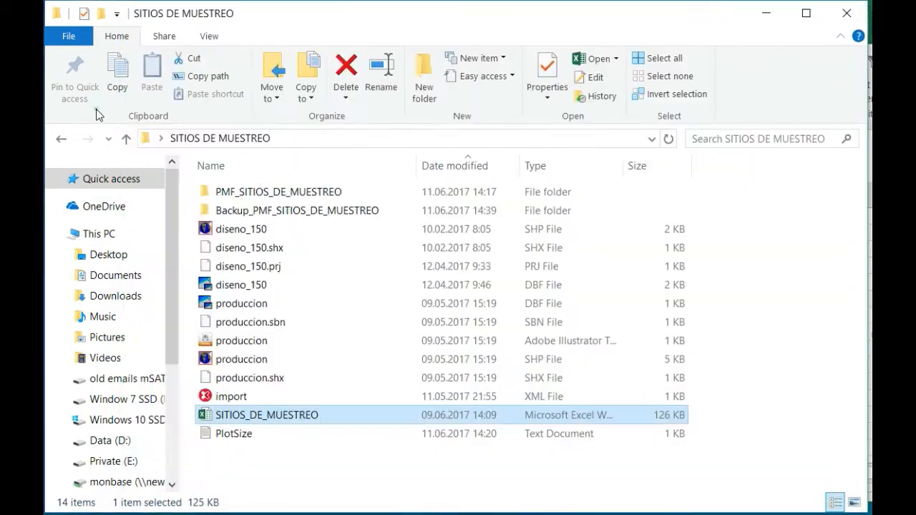
{"action": "right_click", "coordinate": [239, 398]}
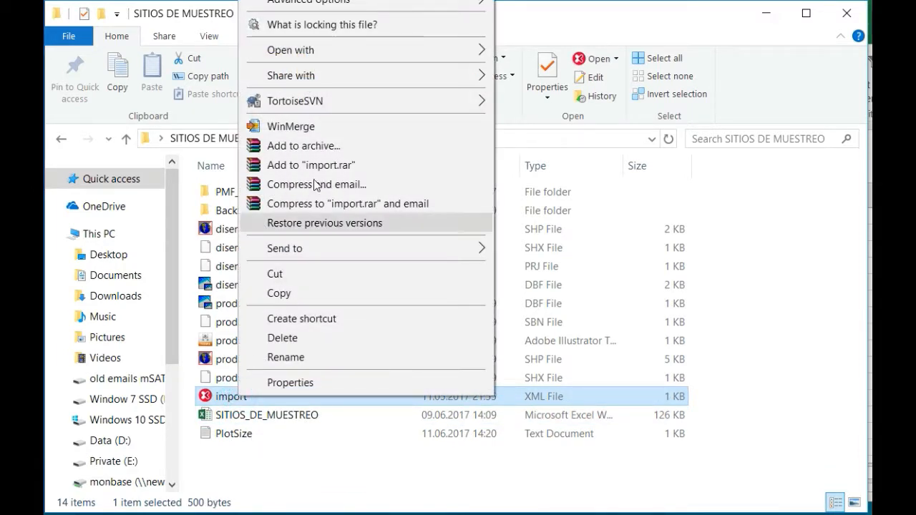
{"action": "mouse_move", "coordinate": [482, 56]}
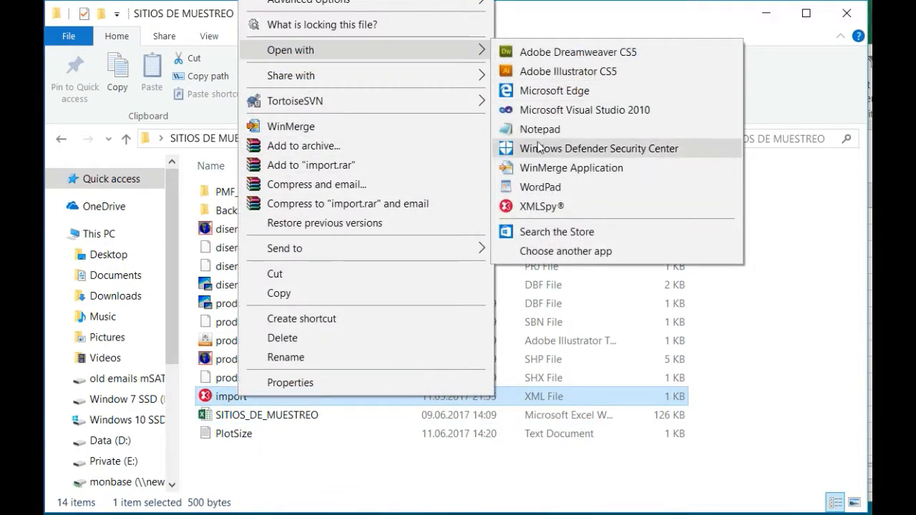
{"action": "left_click", "coordinate": [548, 131]}
{"action": "left_click_drag", "start_coordinate": [436, 16], "coordinate": [587, 248]}
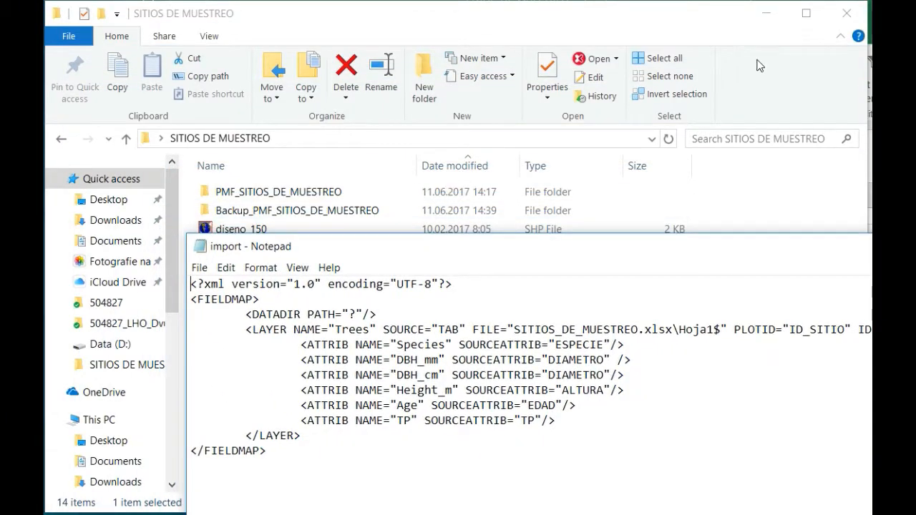
{"action": "left_click", "coordinate": [767, 22]}
{"action": "left_click_drag", "start_coordinate": [499, 246], "coordinate": [464, 217]}
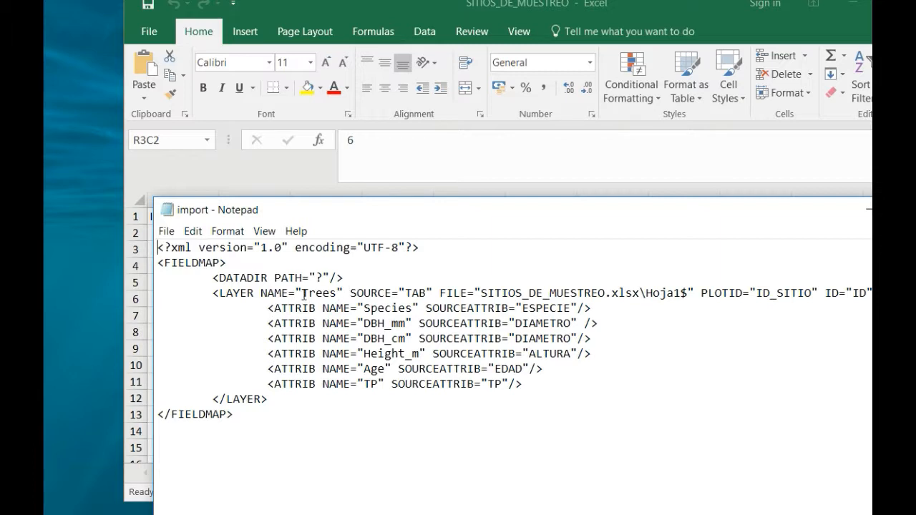
- Compare the Trees layer's source type, file name, sheet name and PLOTID attribute in the import file with the Excel workbook
{"action": "left_click_drag", "start_coordinate": [303, 294], "coordinate": [337, 293]}
{"action": "left_click_drag", "start_coordinate": [404, 294], "coordinate": [421, 294]}
{"action": "left_click", "coordinate": [478, 293]}
{"action": "left_click_drag", "start_coordinate": [468, 209], "coordinate": [421, 207]}
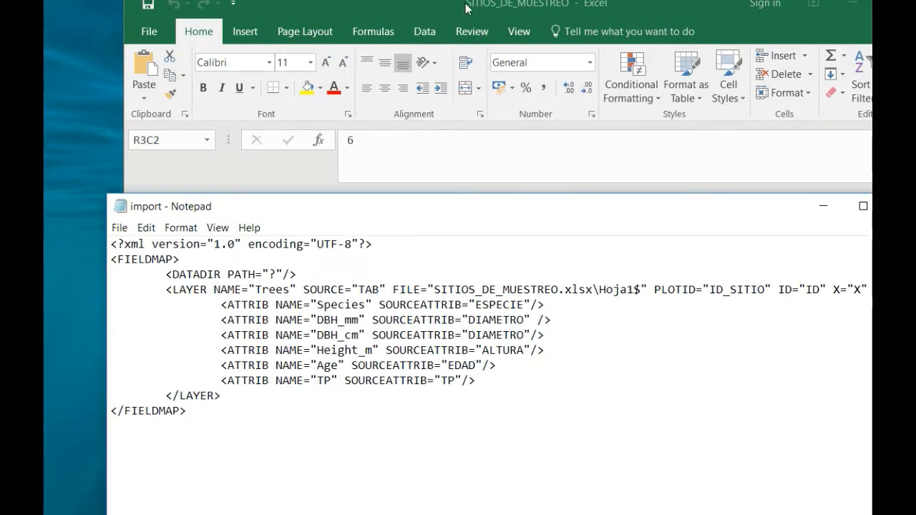
{"action": "left_click", "coordinate": [498, 9]}
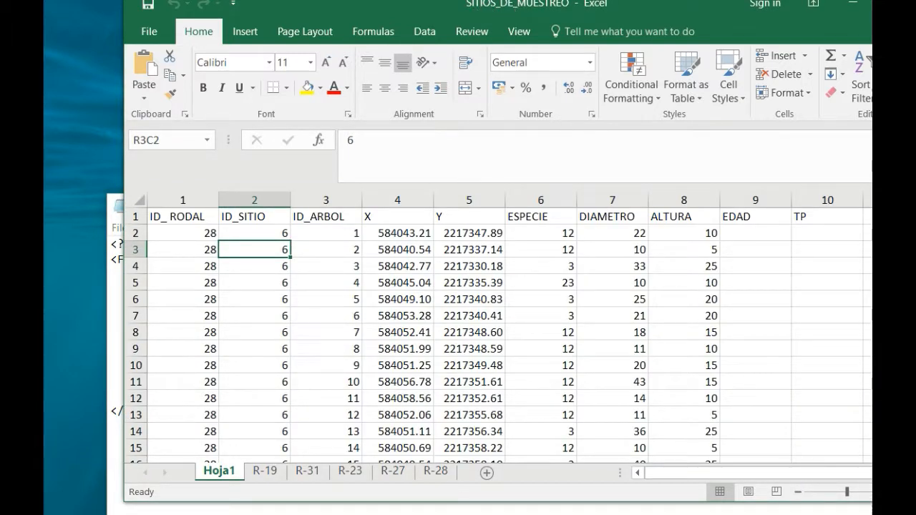
{"action": "key", "text": "alt+Tab"}
{"action": "left_click_drag", "start_coordinate": [600, 289], "coordinate": [634, 289]}
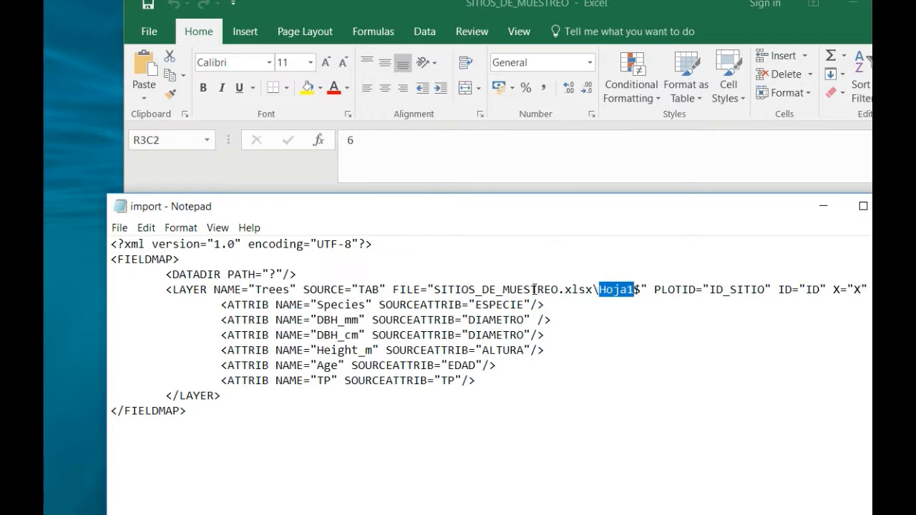
{"action": "left_click", "coordinate": [313, 169]}
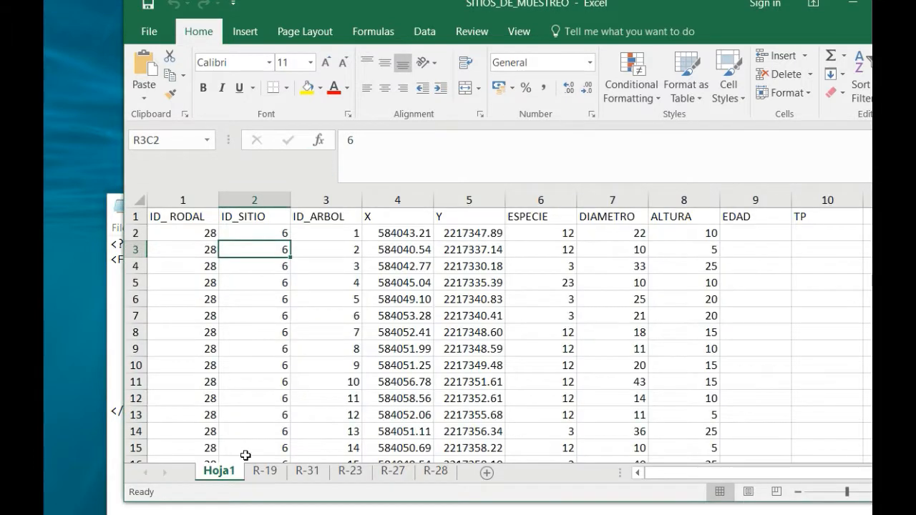
{"action": "left_click", "coordinate": [405, 513]}
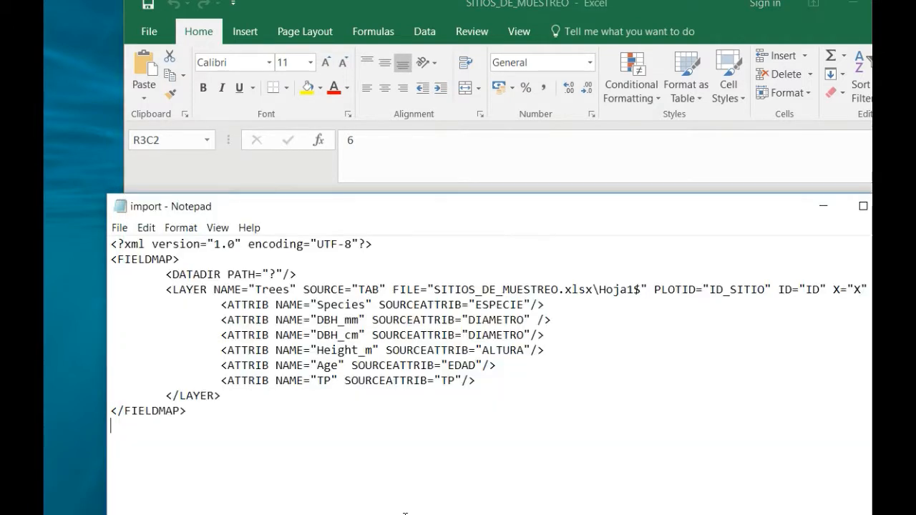
{"action": "left_click_drag", "start_coordinate": [635, 289], "coordinate": [642, 290]}
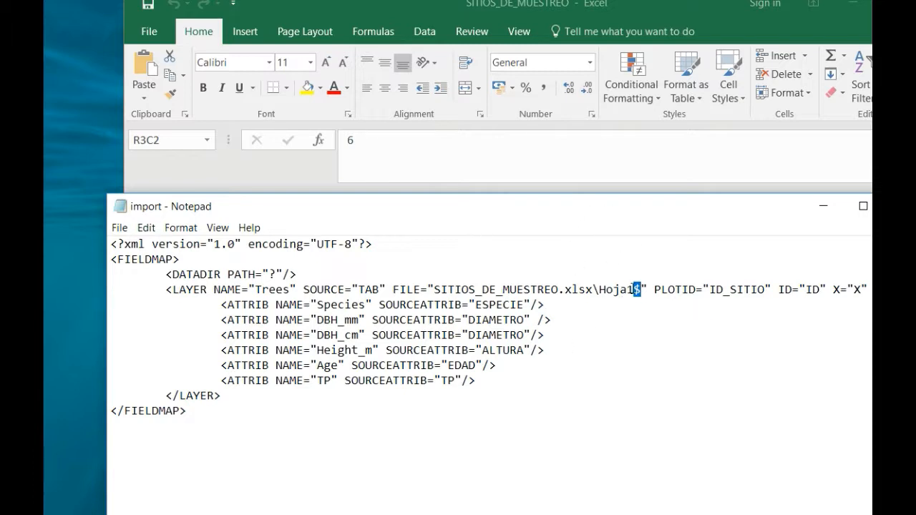
{"action": "left_click_drag", "start_coordinate": [654, 289], "coordinate": [691, 289]}
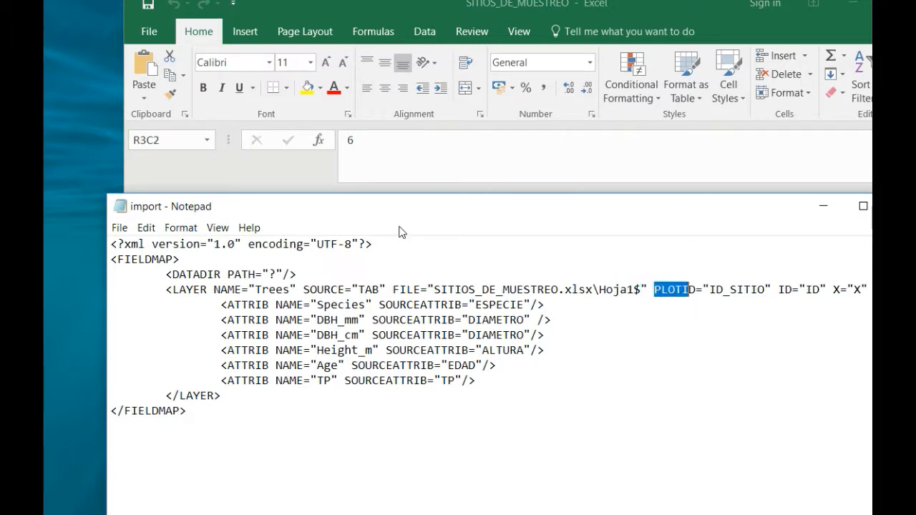
{"action": "left_click_drag", "start_coordinate": [396, 207], "coordinate": [389, 257]}
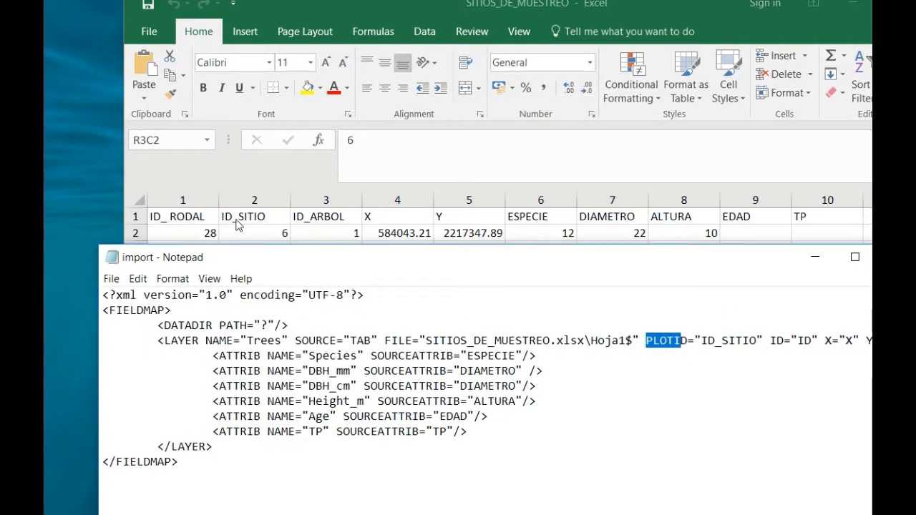
- Replace the Trees layer's ID source value in the import file with ID_ARBOL, copied from the Excel column heading
{"action": "double_click", "coordinate": [773, 341]}
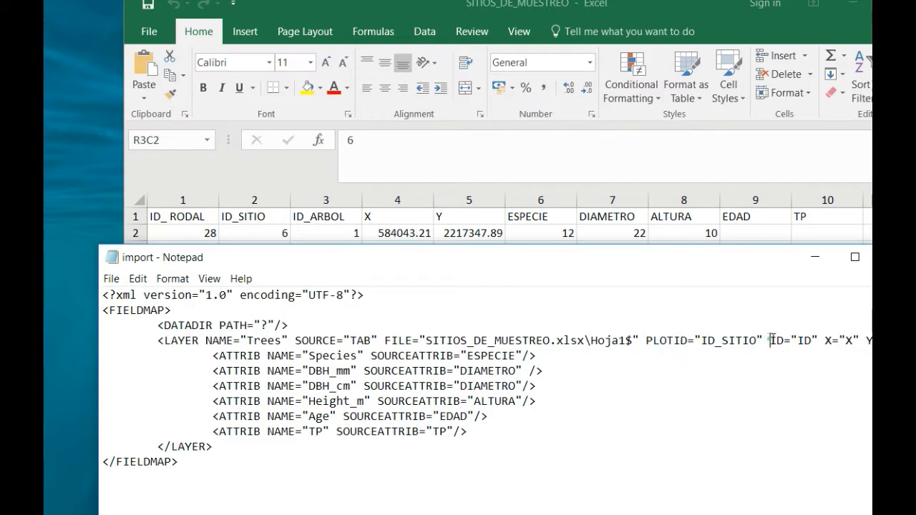
{"action": "left_click", "coordinate": [310, 216]}
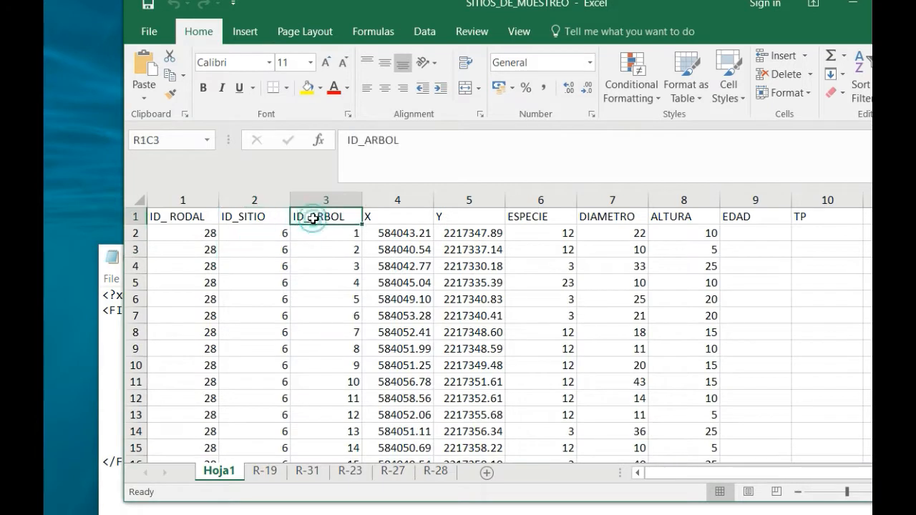
{"action": "left_click_drag", "start_coordinate": [416, 146], "coordinate": [340, 147]}
{"action": "key", "text": "ctrl+c"}
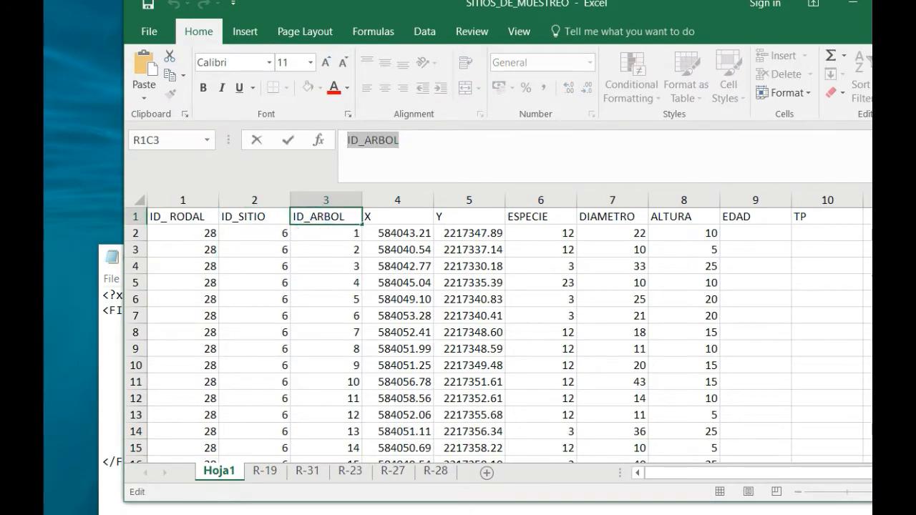
{"action": "left_click", "coordinate": [487, 514]}
{"action": "double_click", "coordinate": [799, 340]}
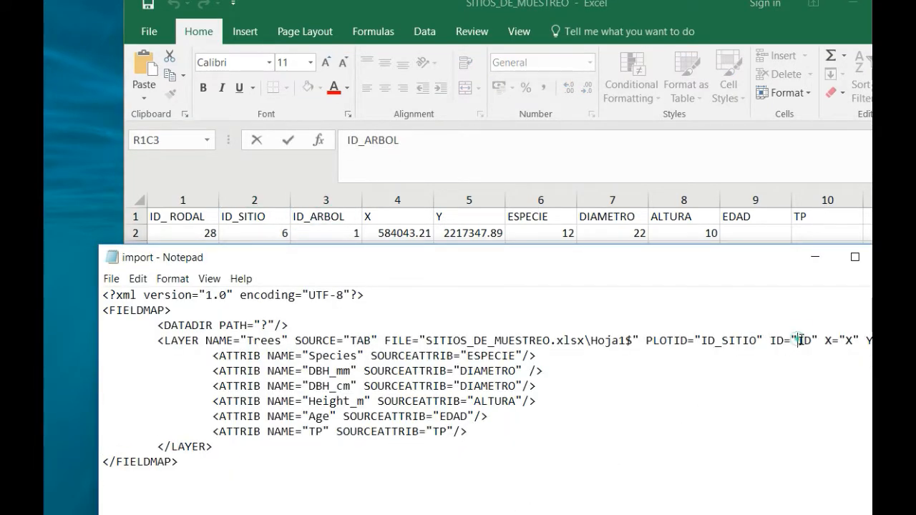
{"action": "key", "text": "ctrl+v"}
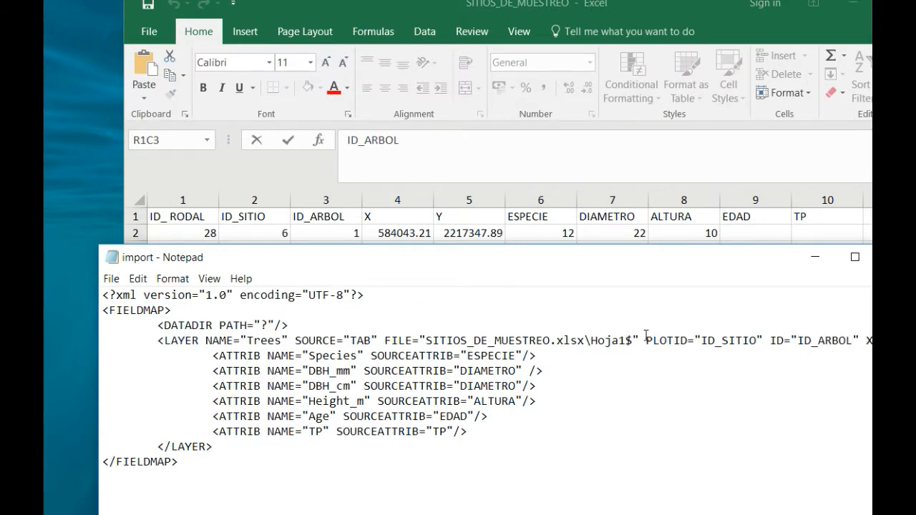
- Rearrange the Notepad window to show the full Trees layer line and compare the X, Y and Species mappings with the Excel headings
{"action": "left_click_drag", "start_coordinate": [513, 256], "coordinate": [498, 255]}
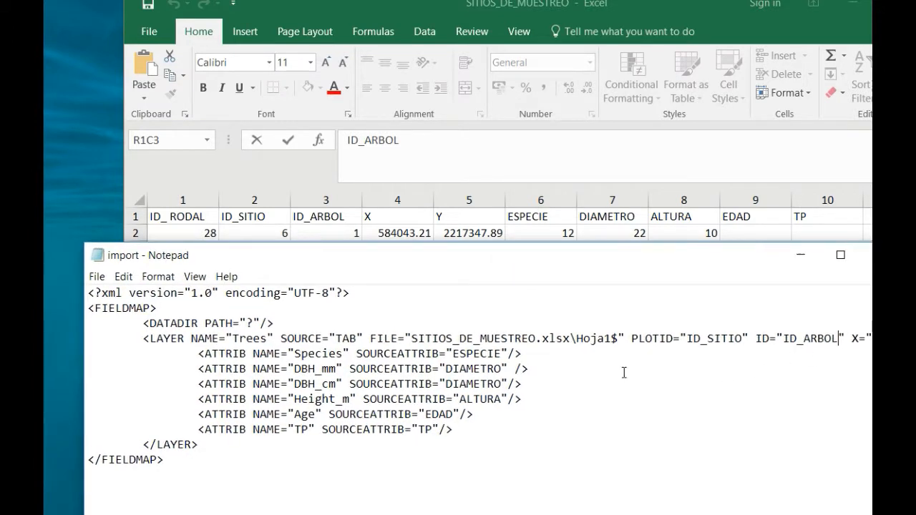
{"action": "left_click_drag", "start_coordinate": [583, 269], "coordinate": [393, 258]}
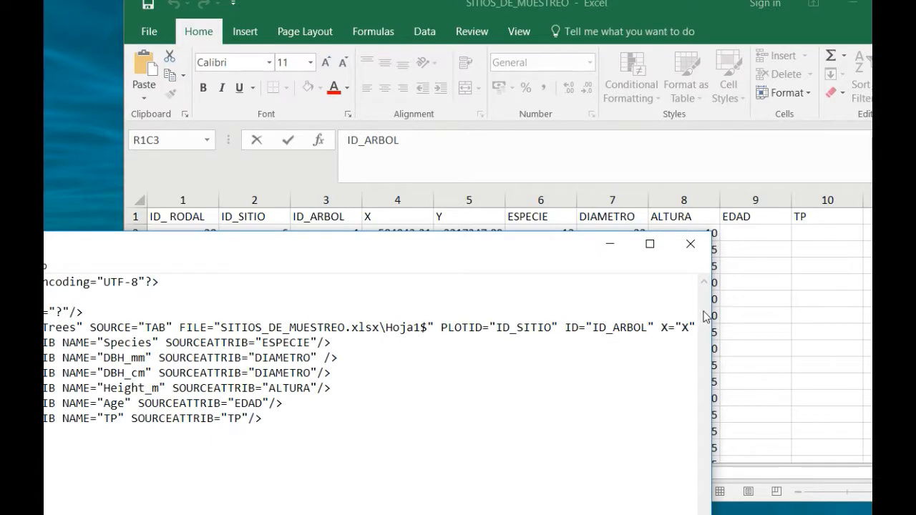
{"action": "left_click_drag", "start_coordinate": [711, 317], "coordinate": [852, 318]}
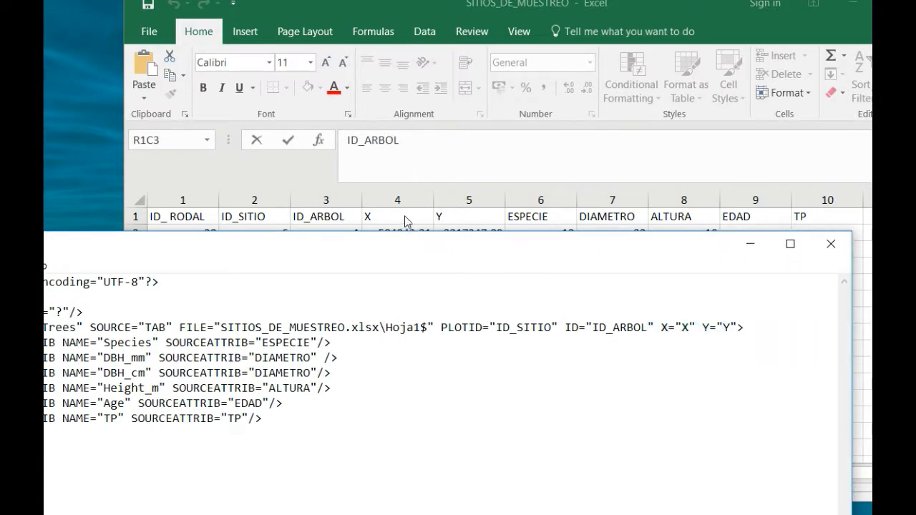
{"action": "left_click_drag", "start_coordinate": [398, 248], "coordinate": [521, 242]}
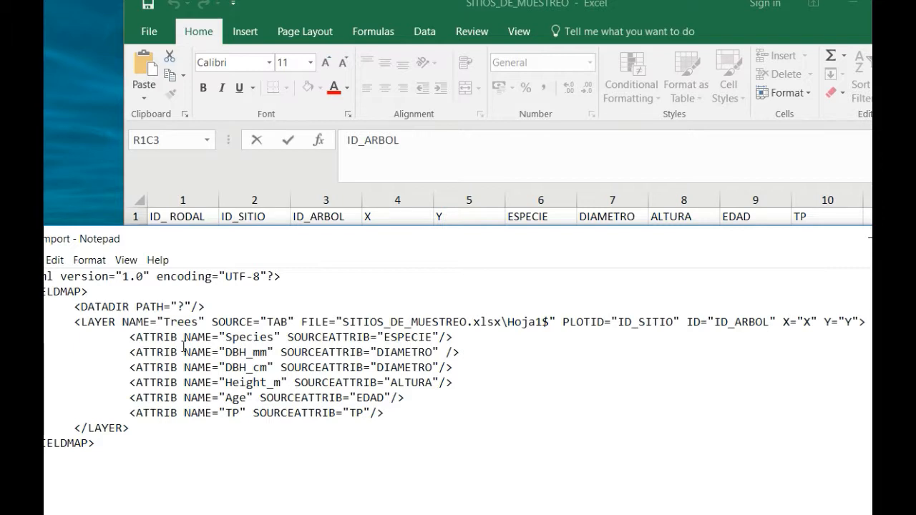
{"action": "left_click_drag", "start_coordinate": [225, 337], "coordinate": [276, 337]}
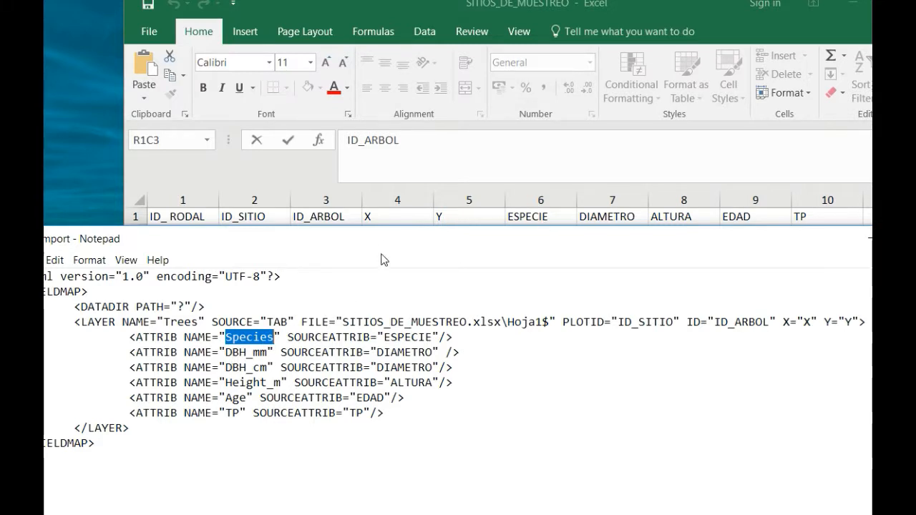
{"action": "left_click_drag", "start_coordinate": [383, 241], "coordinate": [373, 258]}
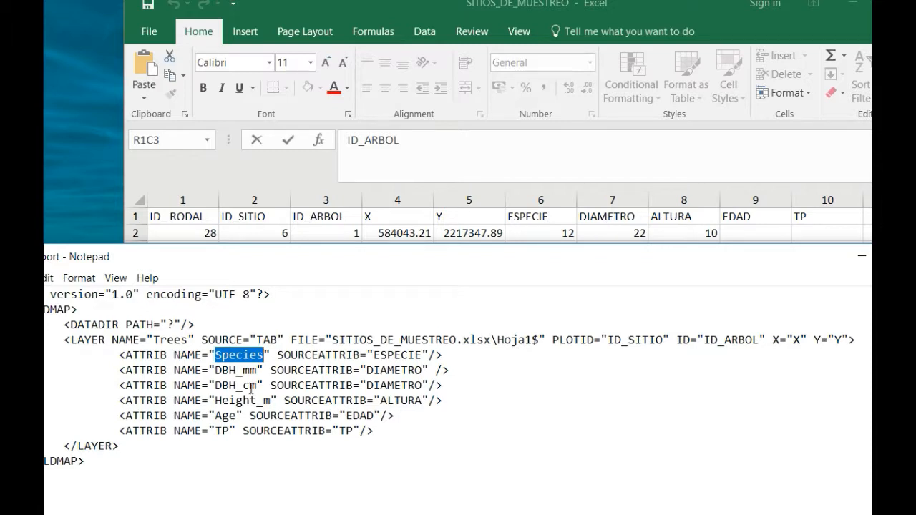
- Add the conversion factor MULTI="10" to the DBH_mm attribute, after its DIAMETRO source
{"action": "left_click", "coordinate": [431, 370]}
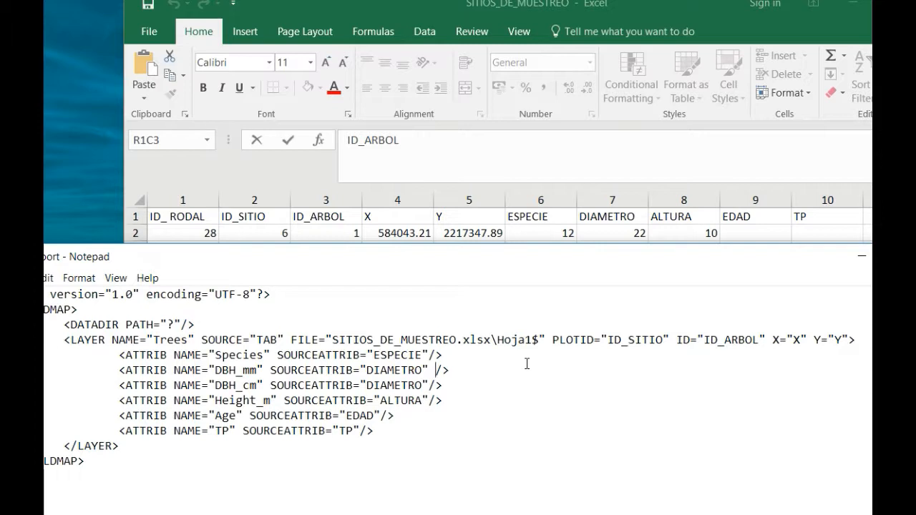
{"action": "type", "text": "MULTI"}
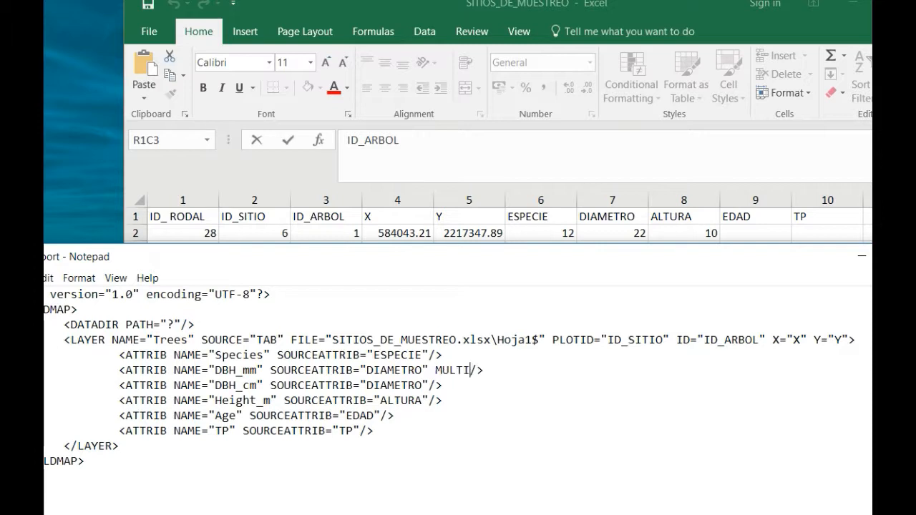
{"action": "type", "text": "="}
{"action": "type", "text": "\"\""}
{"action": "type", "text": "0."}
{"action": "type", "text": "1"}
{"action": "key", "text": "BackSpace"}
{"action": "key", "text": "BackSpace"}
{"action": "type", "text": "0"}
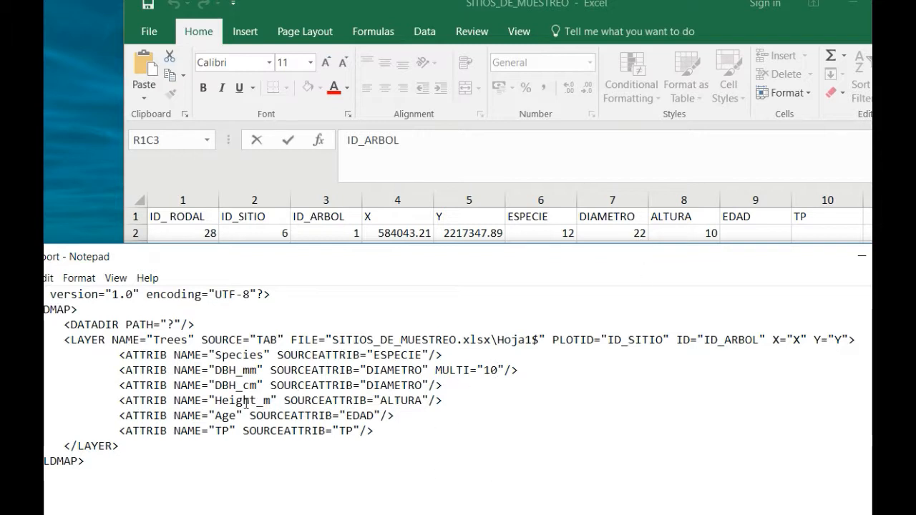
- Check the Height_m mapping against the ALTURA column, and close the import file with its changes saved
{"action": "left_click_drag", "start_coordinate": [250, 402], "coordinate": [375, 402]}
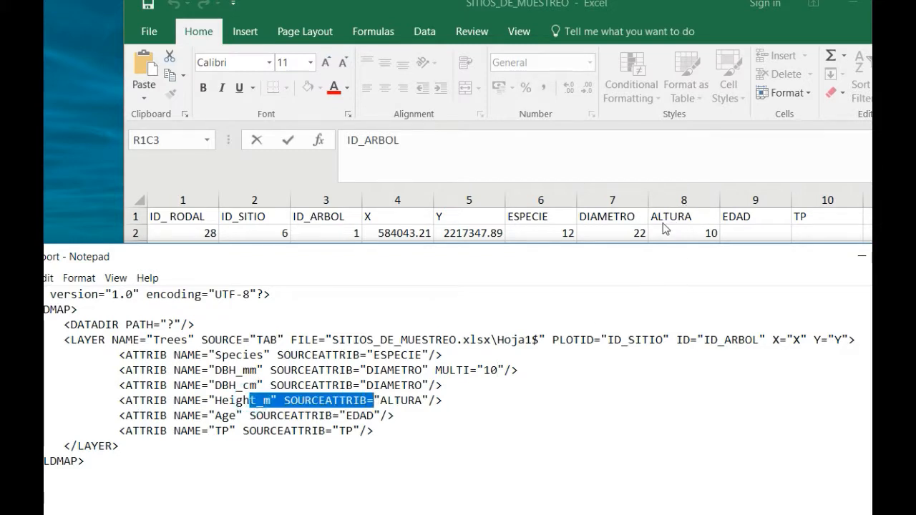
{"action": "left_click", "coordinate": [228, 401]}
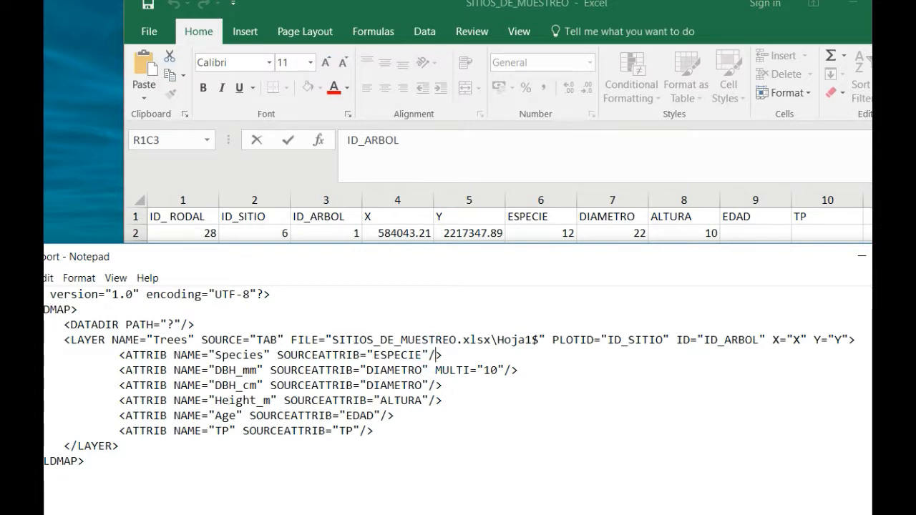
{"action": "key", "text": "alt+F4"}
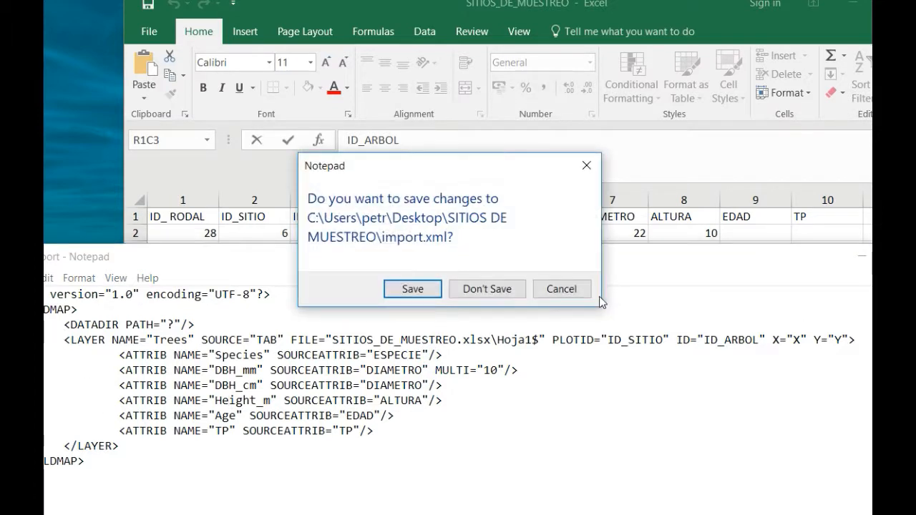
{"action": "left_click", "coordinate": [414, 292]}
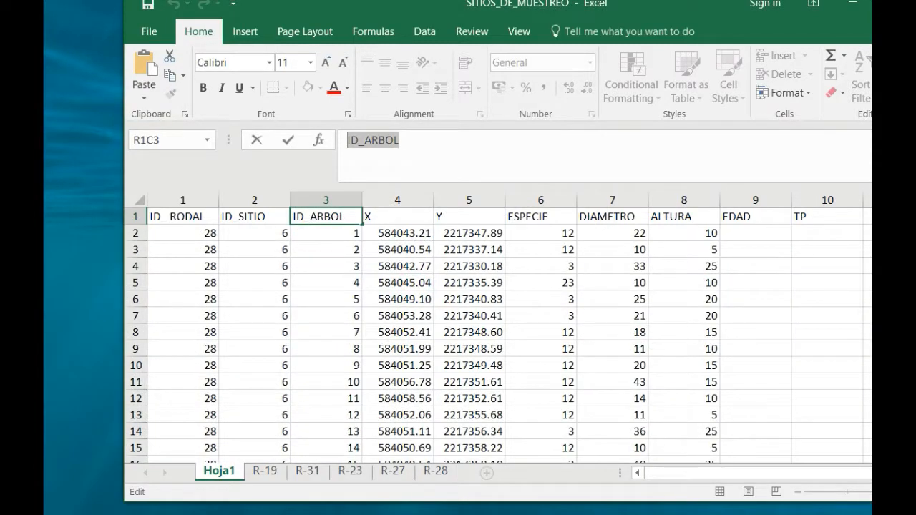
- Close the SITIOS_DE_MUESTREO workbook without saving changes
{"action": "left_click_drag", "start_coordinate": [666, 11], "coordinate": [582, 34]}
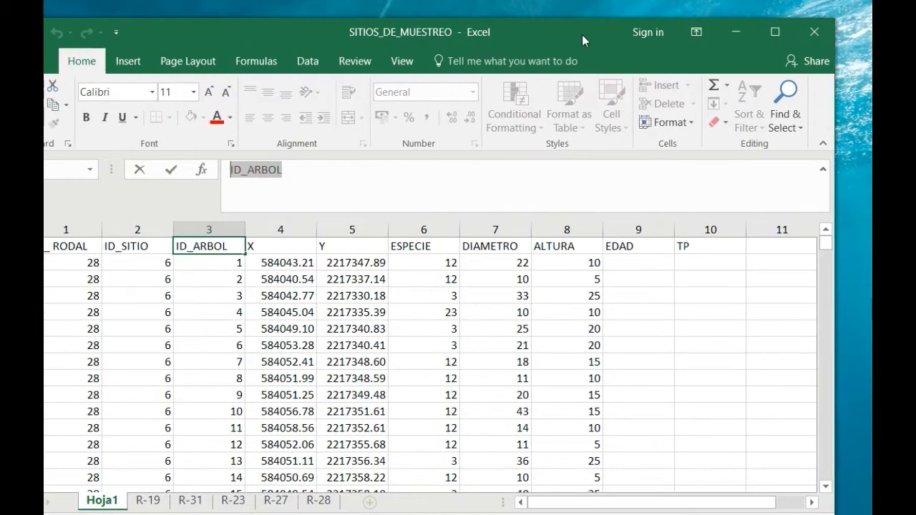
{"action": "left_click", "coordinate": [815, 33]}
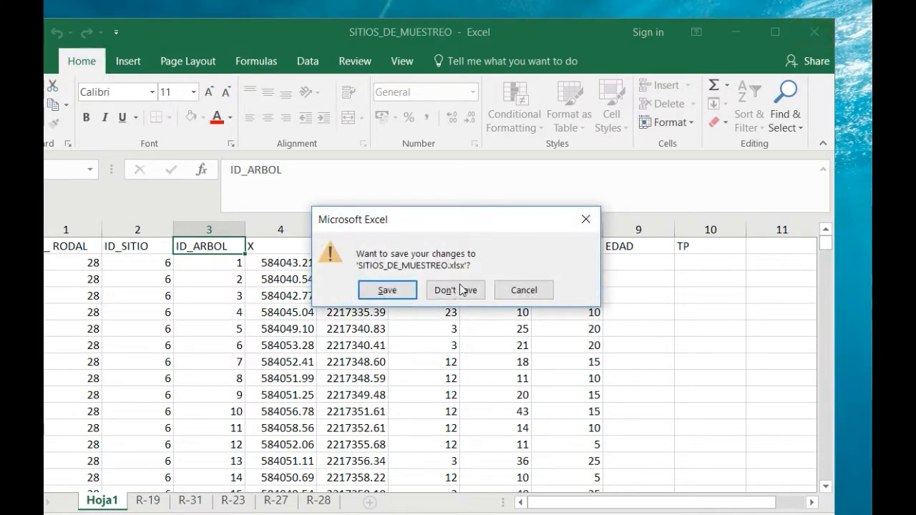
{"action": "left_click", "coordinate": [470, 289]}
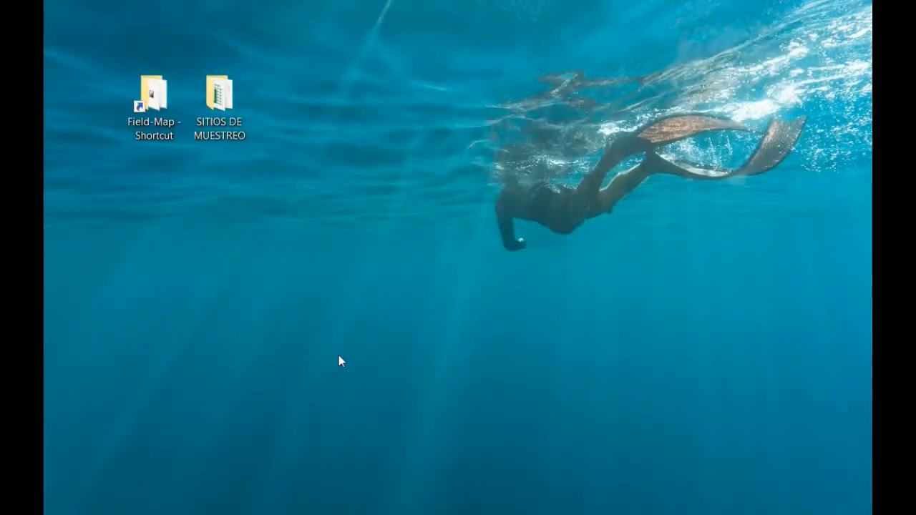
- Open the import XML file from the SITIOS DE MUESTREO folder in Microsoft Edge, review its structure and close the browser
{"action": "double_click", "coordinate": [219, 96]}
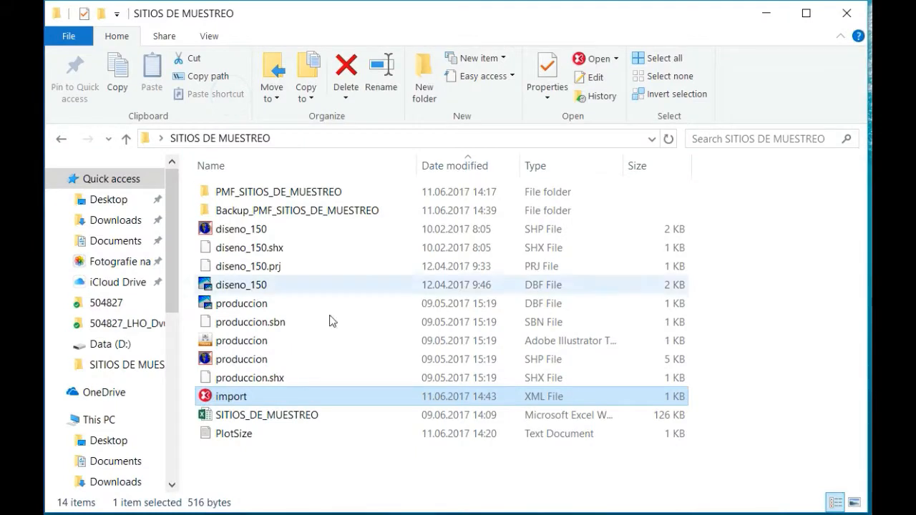
{"action": "right_click", "coordinate": [238, 435]}
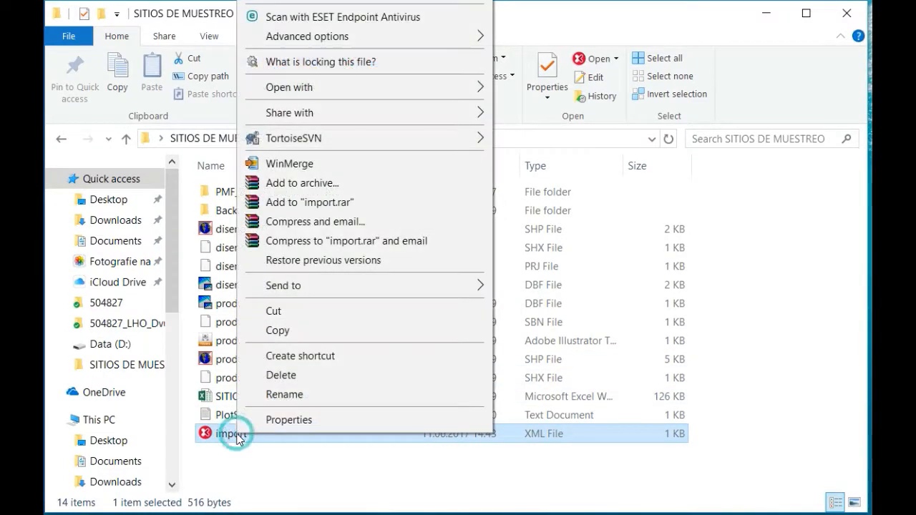
{"action": "mouse_move", "coordinate": [344, 87]}
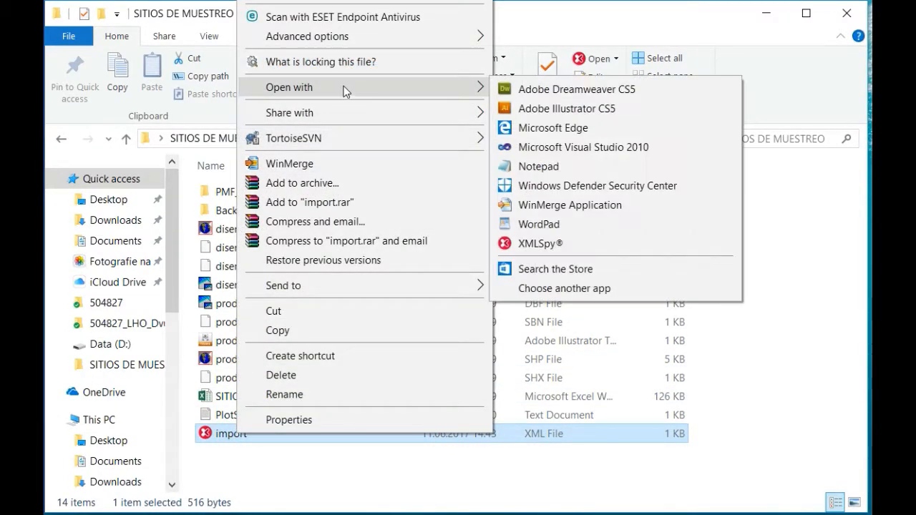
{"action": "left_click", "coordinate": [552, 129]}
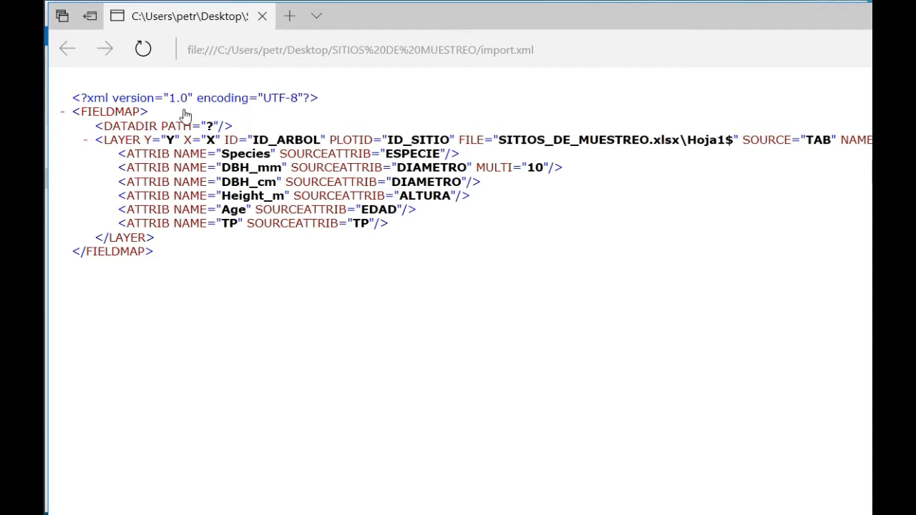
{"action": "left_click_drag", "start_coordinate": [518, 14], "coordinate": [163, 30]}
{"action": "left_click_drag", "start_coordinate": [636, 49], "coordinate": [489, 49]}
{"action": "left_click", "coordinate": [733, 38]}
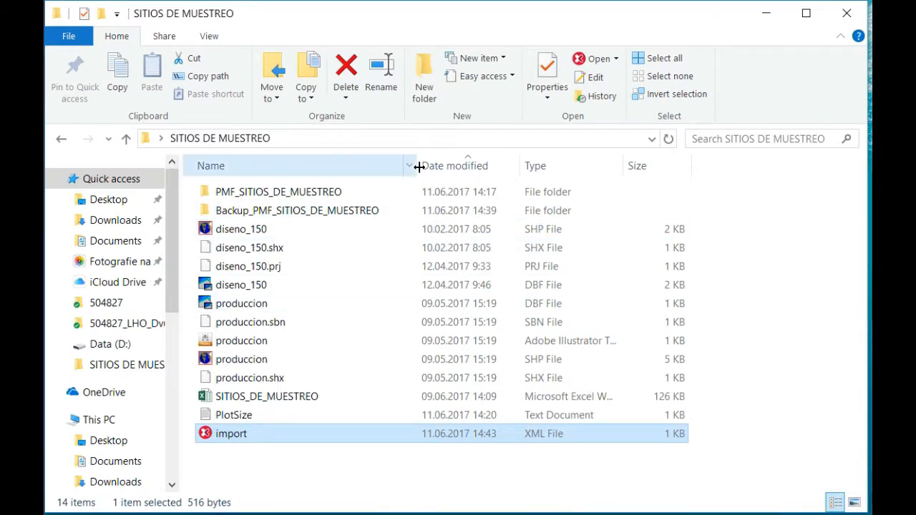
- Minimize the project folder and launch Import2FieldMap from the Tools folder of the Field-Map16 installation
{"action": "left_click", "coordinate": [762, 13]}
{"action": "double_click", "coordinate": [149, 106]}
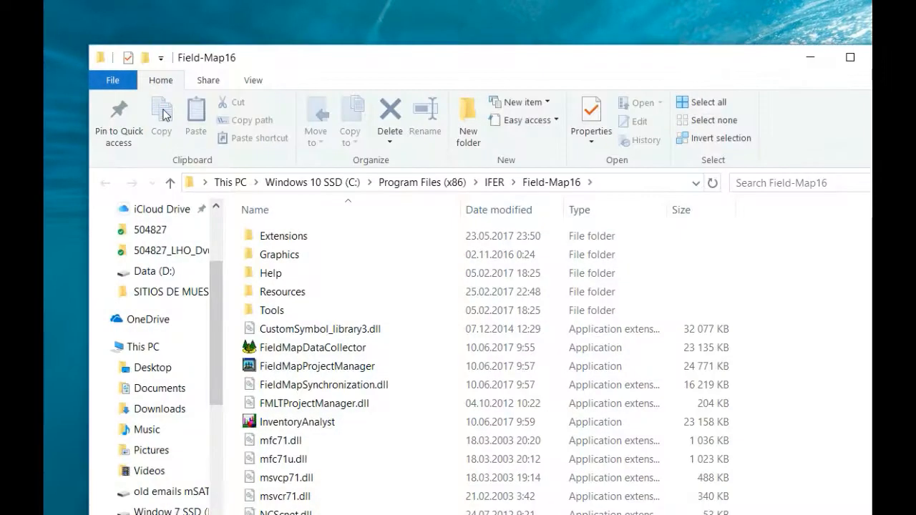
{"action": "double_click", "coordinate": [272, 310]}
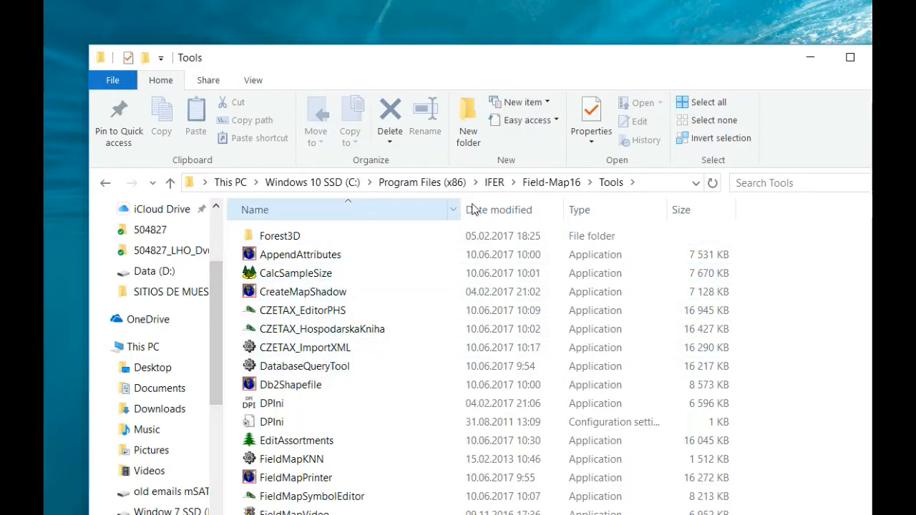
{"action": "scroll", "coordinate": [372, 383], "scroll_direction": "down", "scroll_amount": 1}
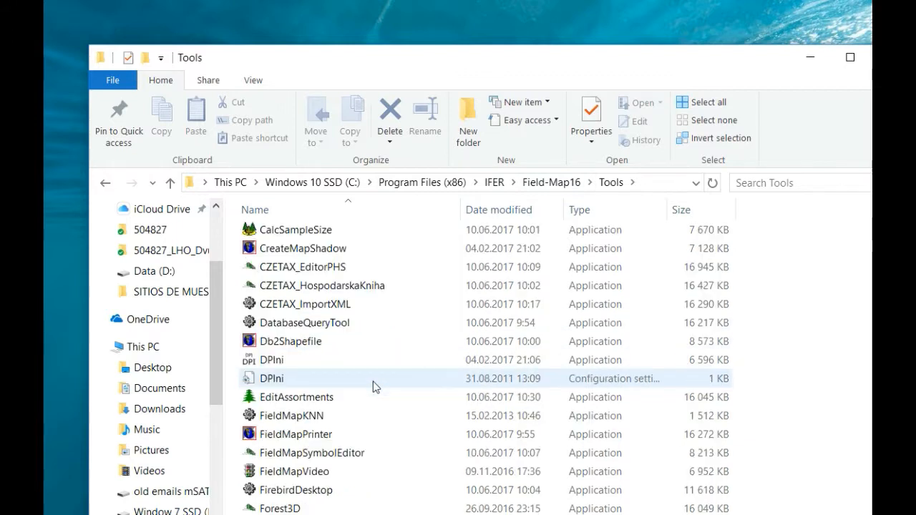
{"action": "scroll", "coordinate": [372, 383], "scroll_direction": "down", "scroll_amount": 2}
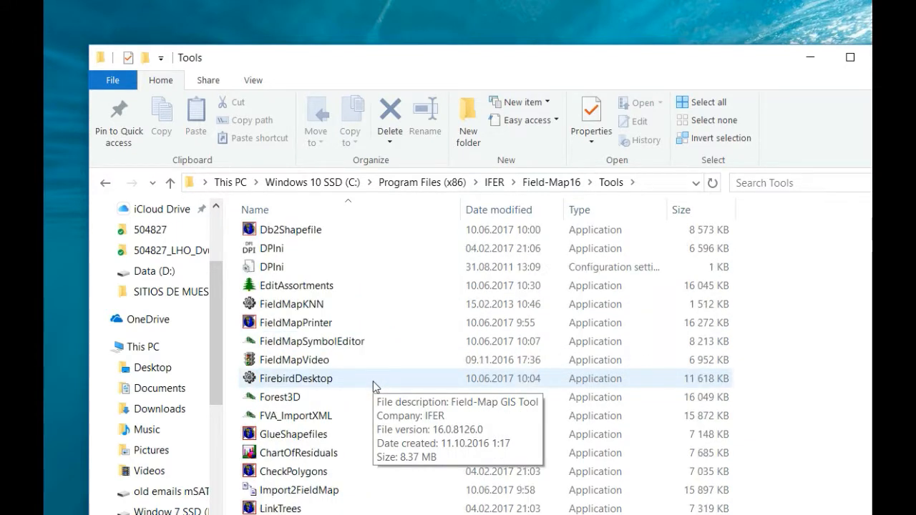
{"action": "scroll", "coordinate": [300, 369], "scroll_direction": "down", "scroll_amount": 2}
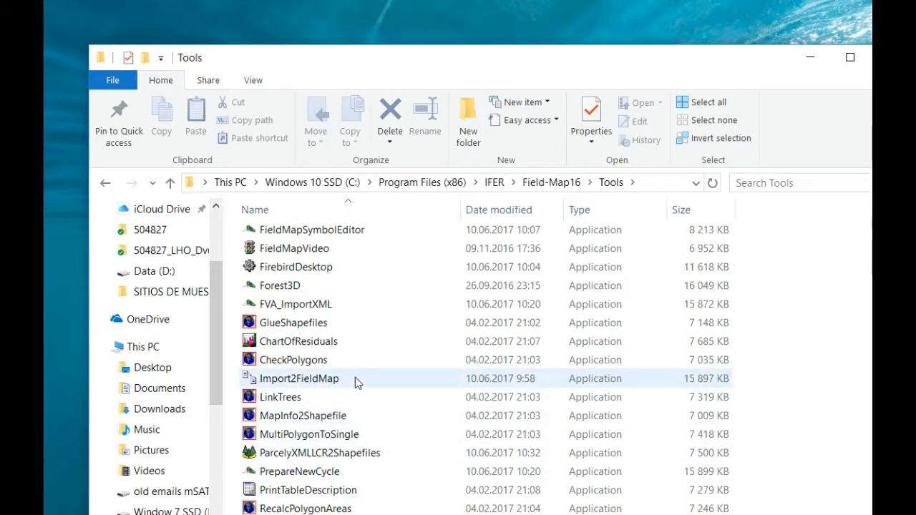
{"action": "scroll", "coordinate": [355, 377], "scroll_direction": "down", "scroll_amount": 3}
{"action": "double_click", "coordinate": [313, 232]}
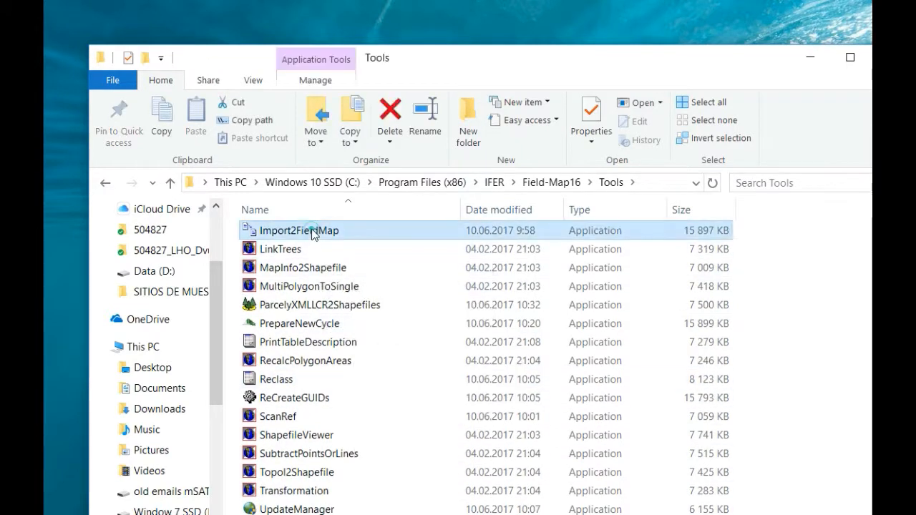
- Set the Field-Map project for the import to PMF_SITIOS_DE_MUESTREO in the desktop's SITIOS DE MUESTREO folder
{"action": "scroll", "coordinate": [356, 390], "scroll_direction": "up", "scroll_amount": 1}
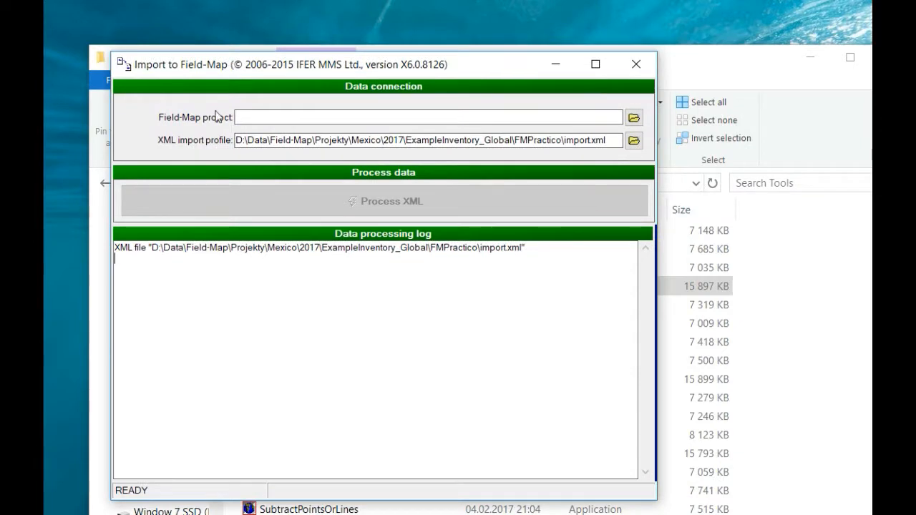
{"action": "left_click", "coordinate": [300, 118]}
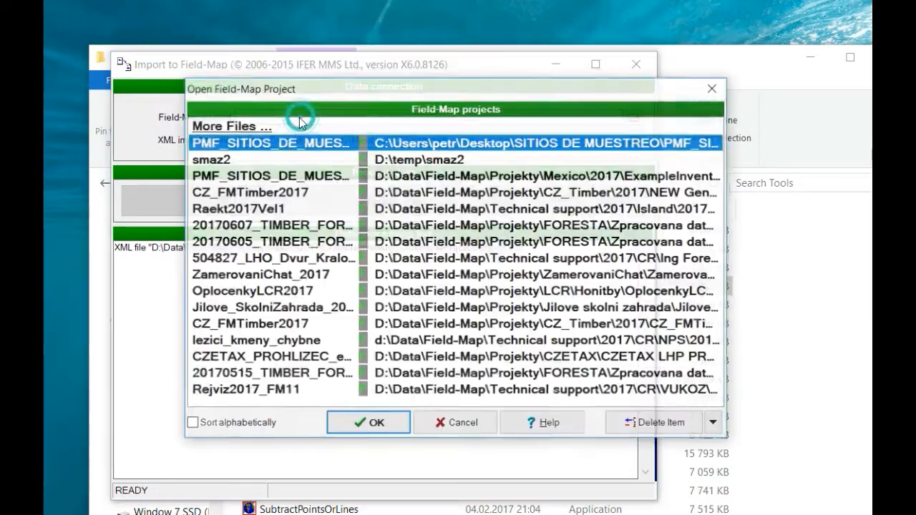
{"action": "double_click", "coordinate": [264, 144]}
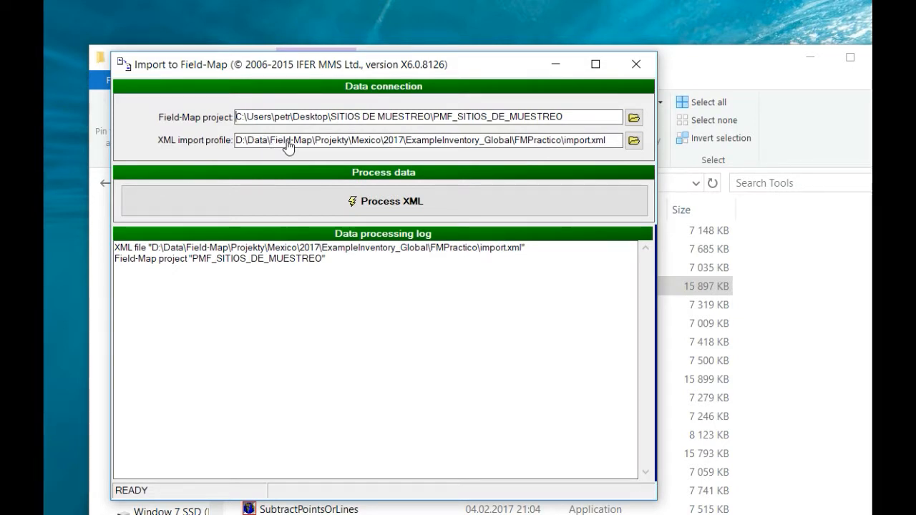
- Set the XML import profile to the import XML file in the desktop's SITIOS DE MUESTREO folder
{"action": "double_click", "coordinate": [287, 141]}
{"action": "left_click_drag", "start_coordinate": [532, 184], "coordinate": [165, 101]}
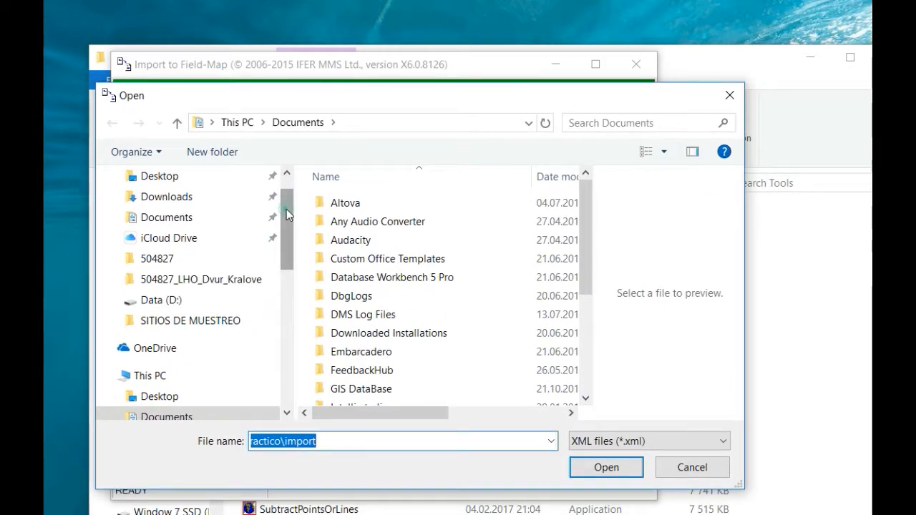
{"action": "scroll", "coordinate": [287, 209], "scroll_direction": "down", "scroll_amount": 1}
{"action": "scroll", "coordinate": [286, 210], "scroll_direction": "up", "scroll_amount": 3}
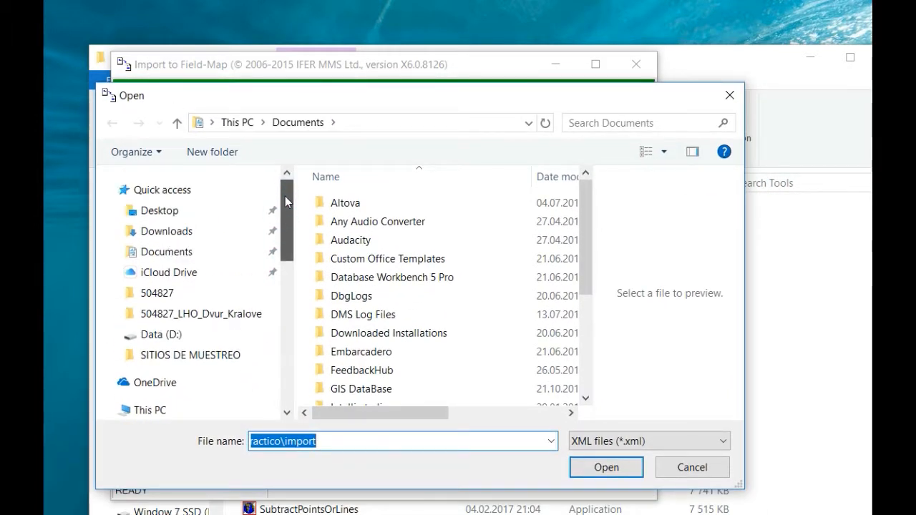
{"action": "left_click", "coordinate": [189, 213]}
{"action": "double_click", "coordinate": [377, 240]}
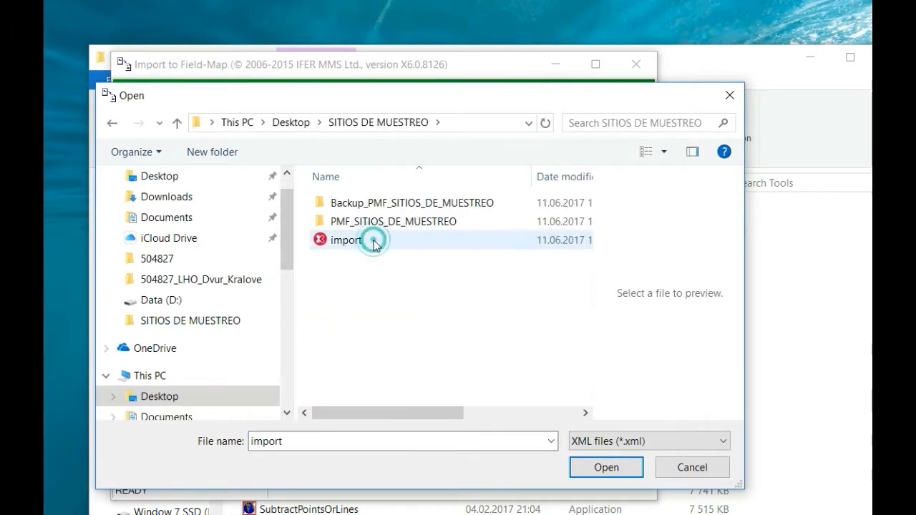
{"action": "left_click", "coordinate": [343, 243]}
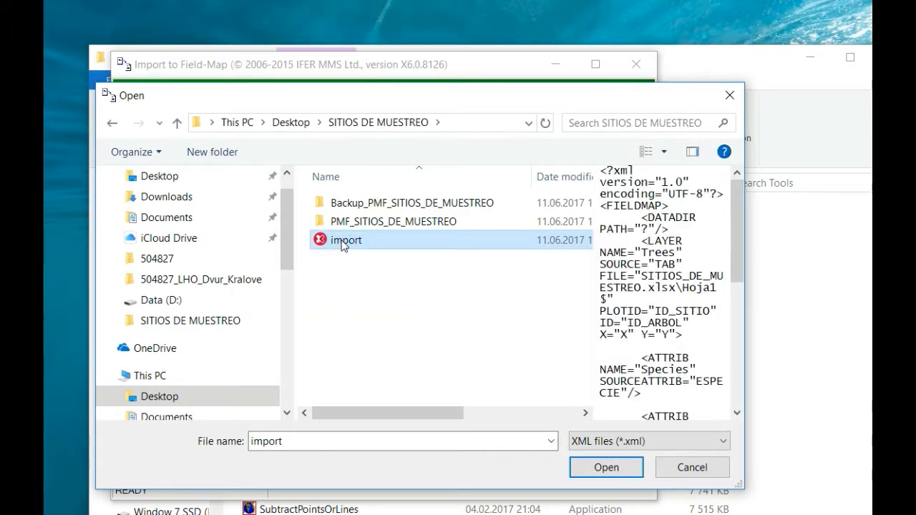
{"action": "double_click", "coordinate": [342, 244]}
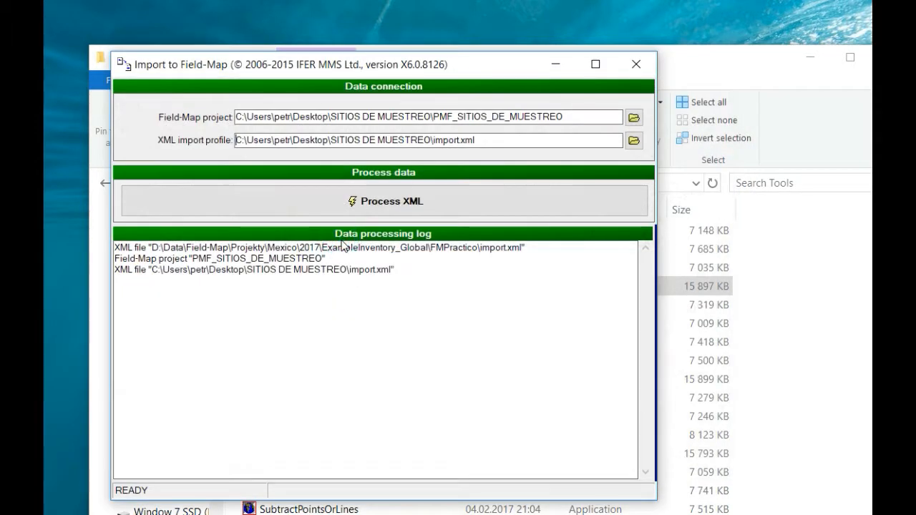
- Process the XML import with the desktop's SITIOS DE MUESTREO folder on drive C as the input data path
{"action": "left_click", "coordinate": [329, 206]}
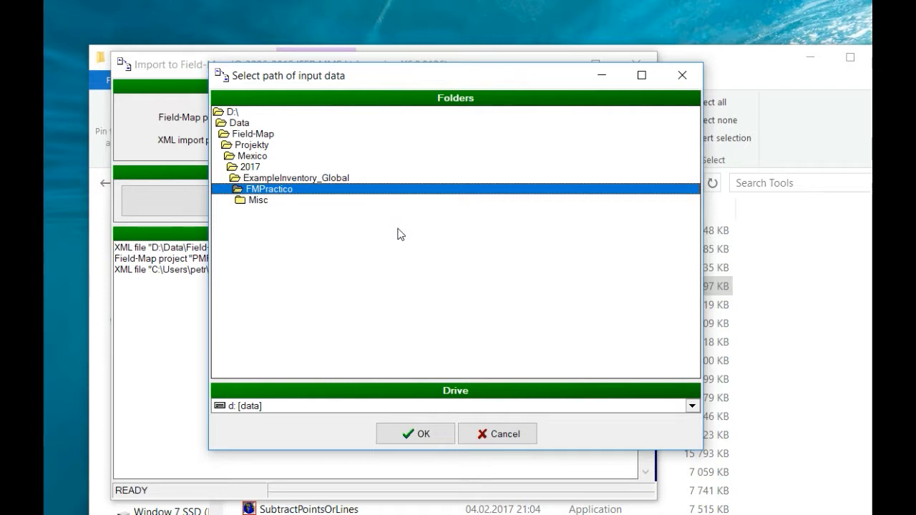
{"action": "left_click", "coordinate": [366, 406]}
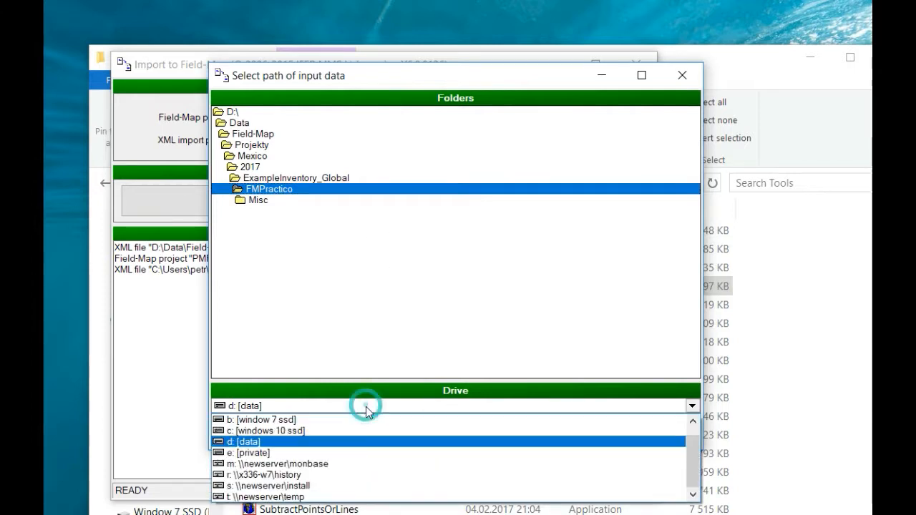
{"action": "scroll", "coordinate": [348, 455], "scroll_direction": "up", "scroll_amount": 1}
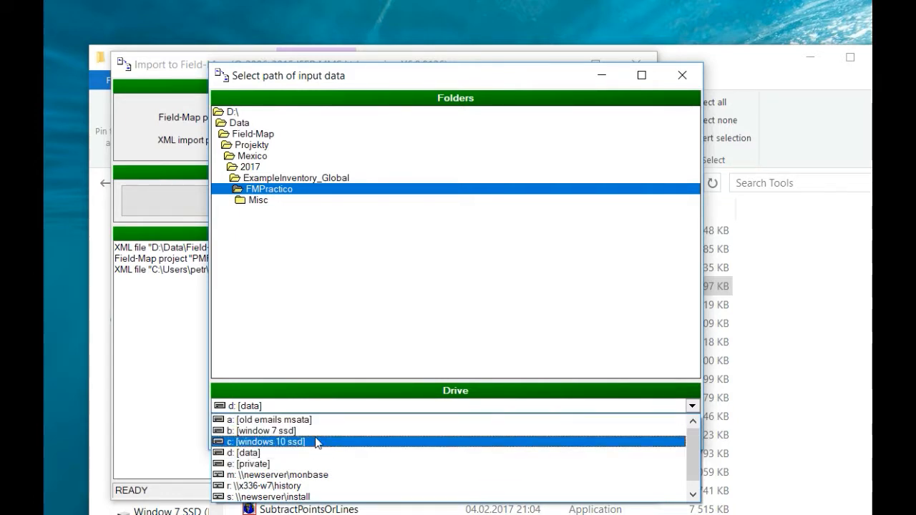
{"action": "left_click", "coordinate": [317, 442]}
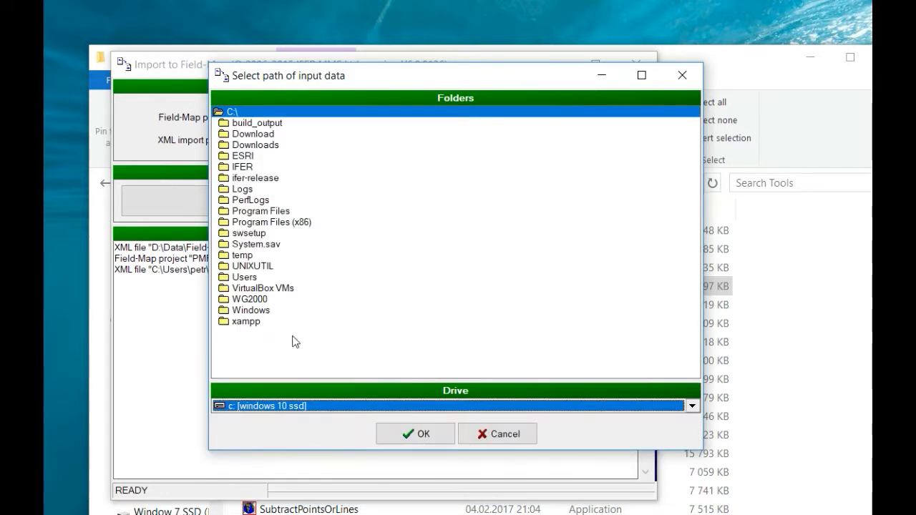
{"action": "double_click", "coordinate": [249, 278]}
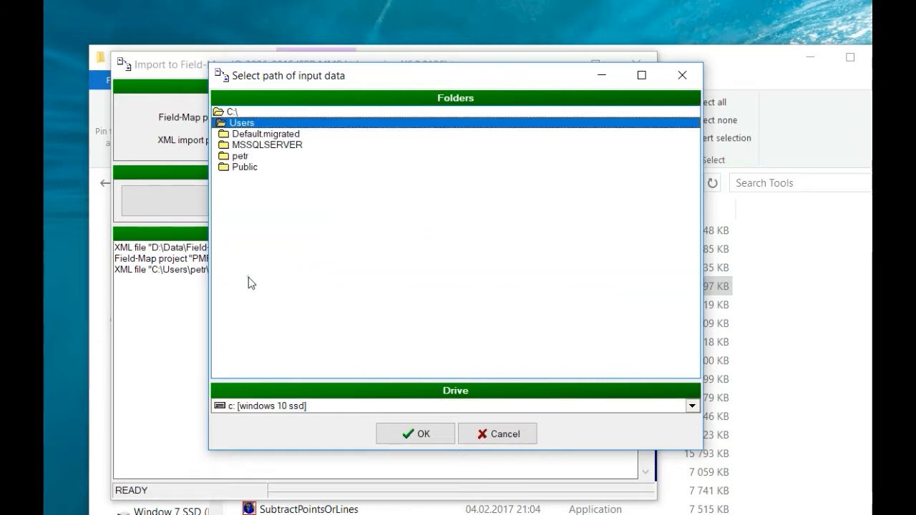
{"action": "double_click", "coordinate": [241, 157]}
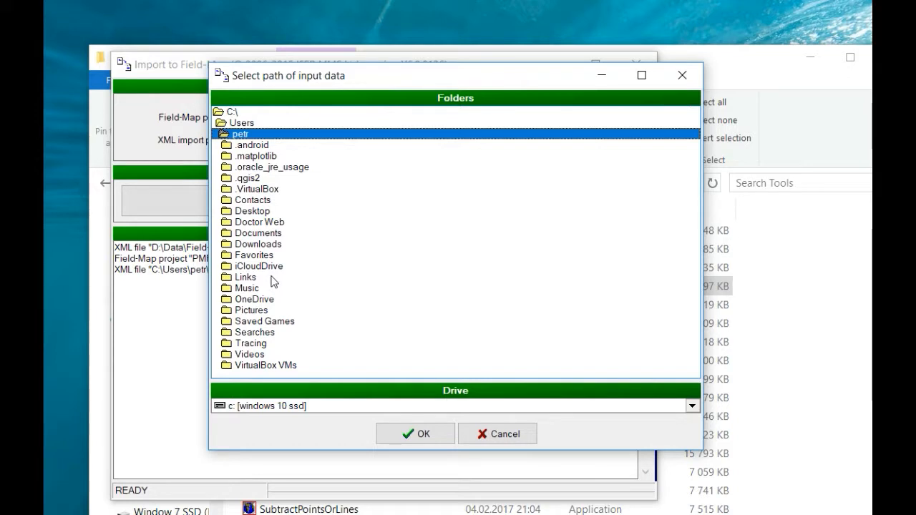
{"action": "key", "text": "d"}
{"action": "double_click", "coordinate": [283, 212]}
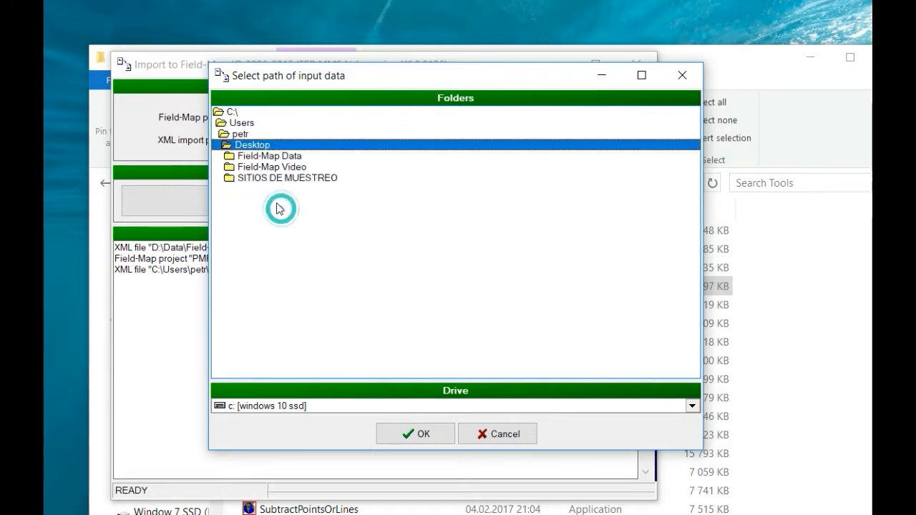
{"action": "double_click", "coordinate": [270, 180]}
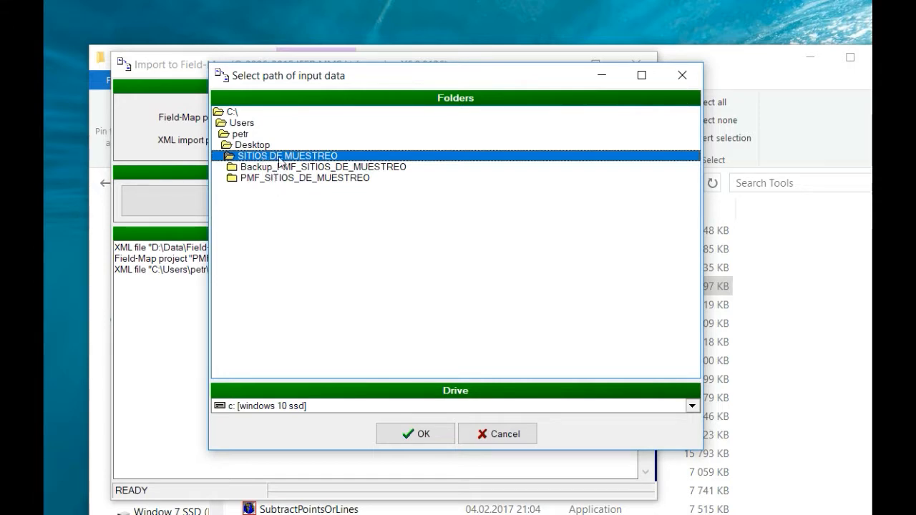
{"action": "left_click", "coordinate": [418, 434]}
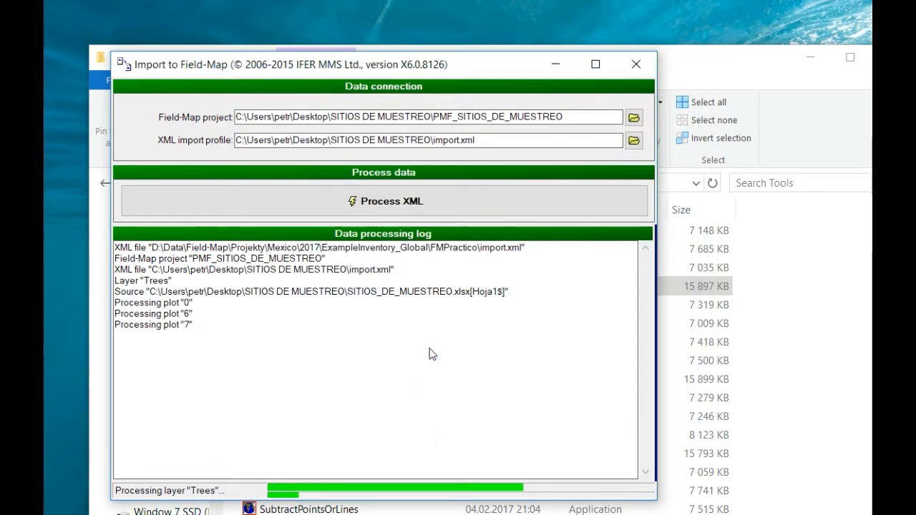
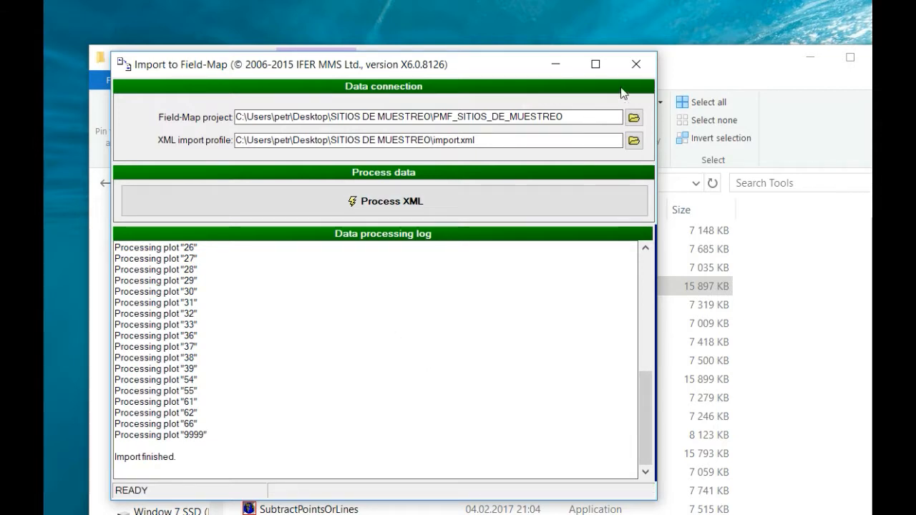
- Close the import tool and the Tools folder, and open the PMF_SITIOS_DE_MUESTREO project folder in Field-Map Data Collector
{"action": "left_click", "coordinate": [633, 68]}
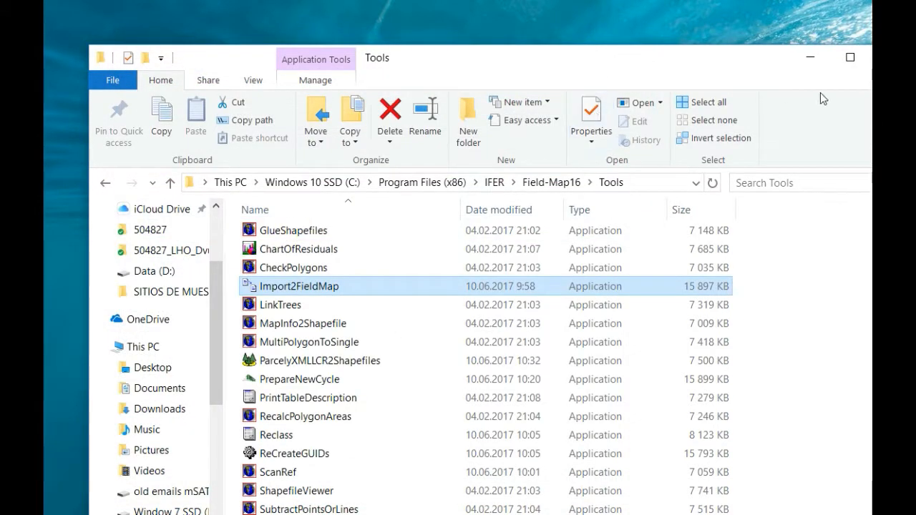
{"action": "left_click", "coordinate": [889, 57]}
{"action": "double_click", "coordinate": [219, 96]}
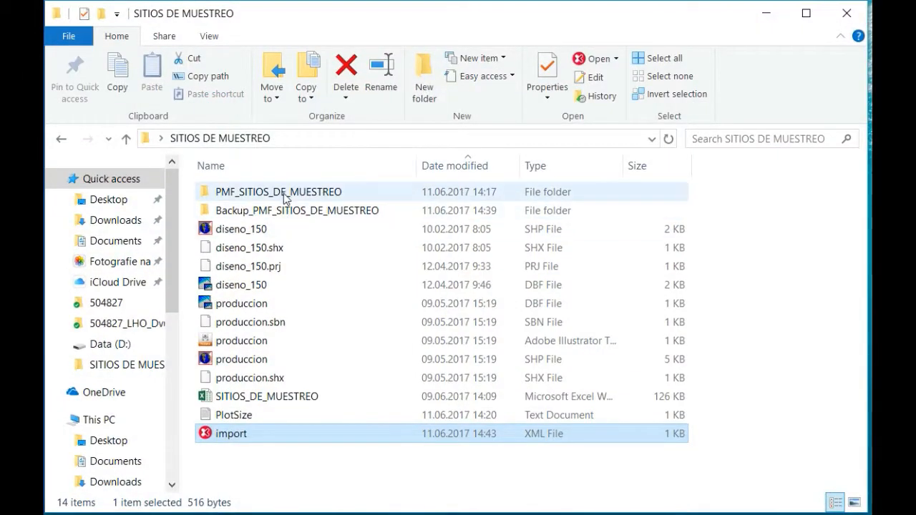
{"action": "right_click", "coordinate": [286, 197]}
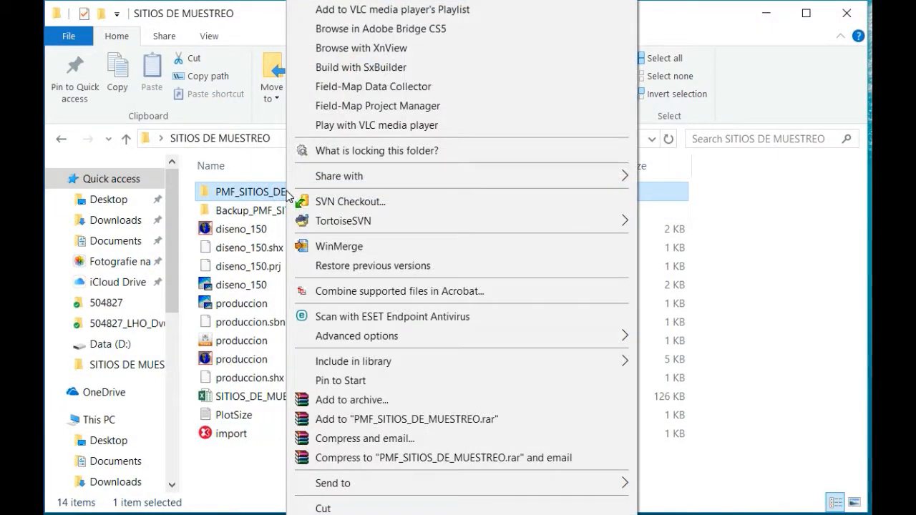
{"action": "left_click", "coordinate": [400, 91]}
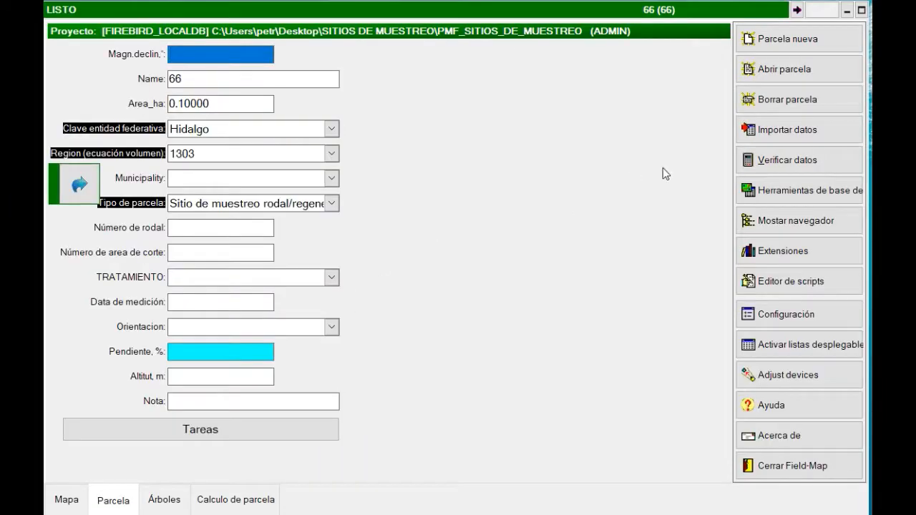
- Open plot 8 from the list of Field-Map plots and view its trees on the map
{"action": "left_click", "coordinate": [777, 73]}
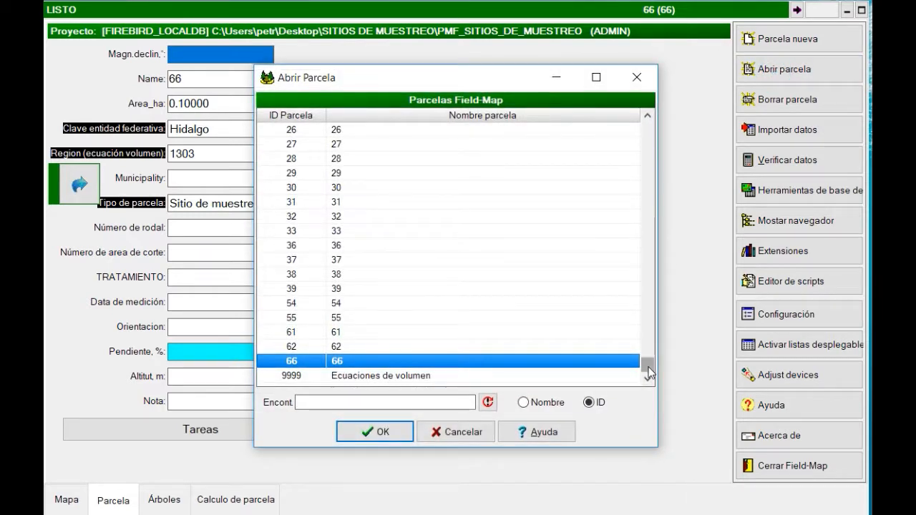
{"action": "left_click_drag", "start_coordinate": [648, 366], "coordinate": [648, 125]}
{"action": "left_click", "coordinate": [331, 174]}
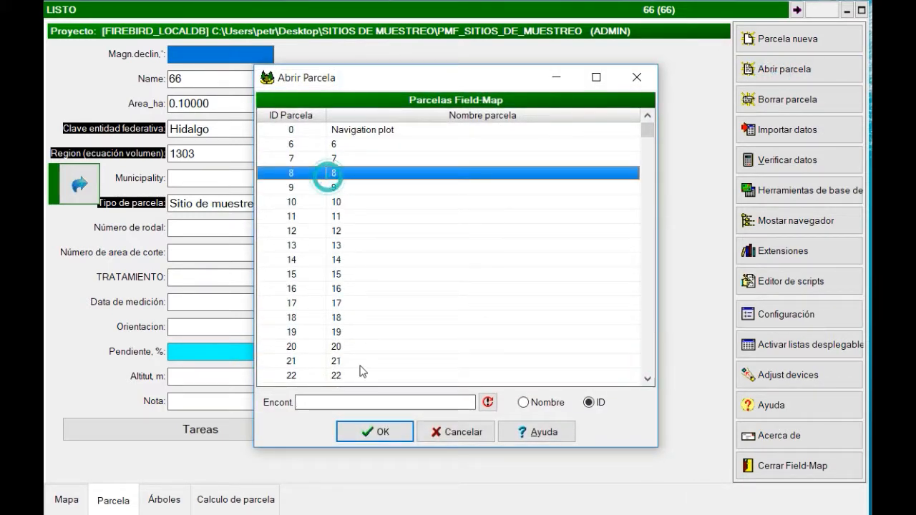
{"action": "left_click", "coordinate": [375, 431]}
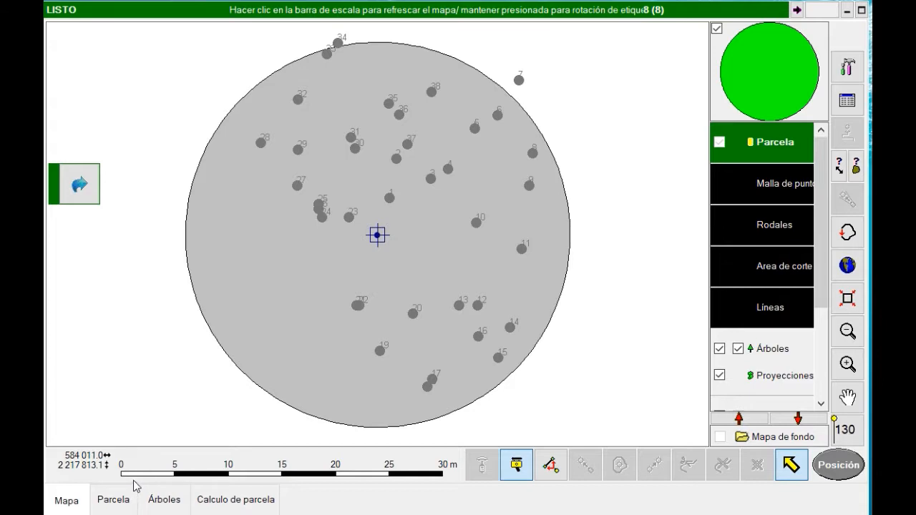
- Go through the maps of further plots to check the imported trees, ending at plot 25
{"action": "double_click", "coordinate": [235, 284]}
{"action": "double_click", "coordinate": [352, 202]}
{"action": "double_click", "coordinate": [389, 301]}
{"action": "double_click", "coordinate": [369, 309]}
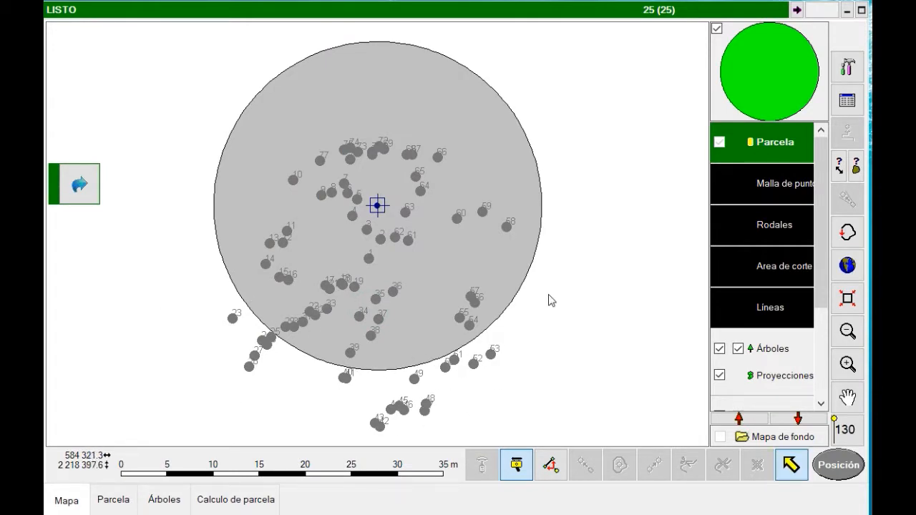
{"action": "left_click", "coordinate": [115, 500]}
{"action": "left_click", "coordinate": [155, 429]}
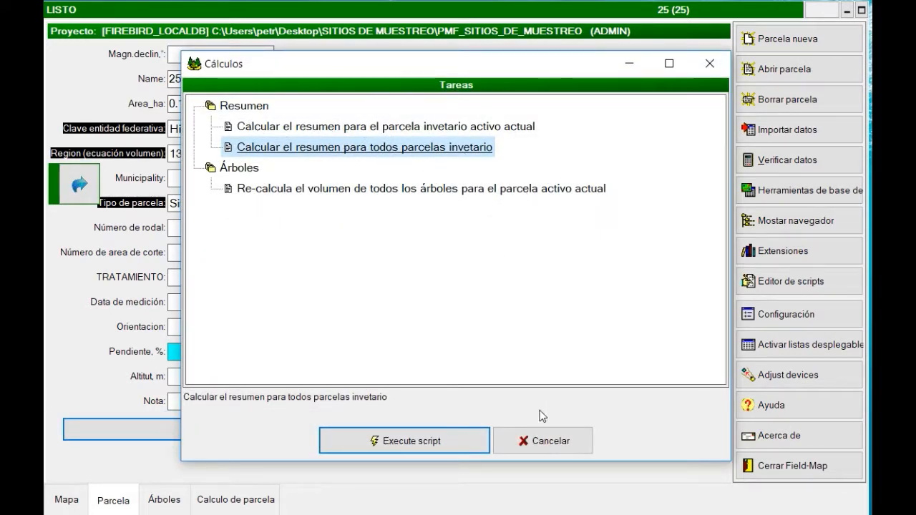
{"action": "left_click", "coordinate": [561, 444]}
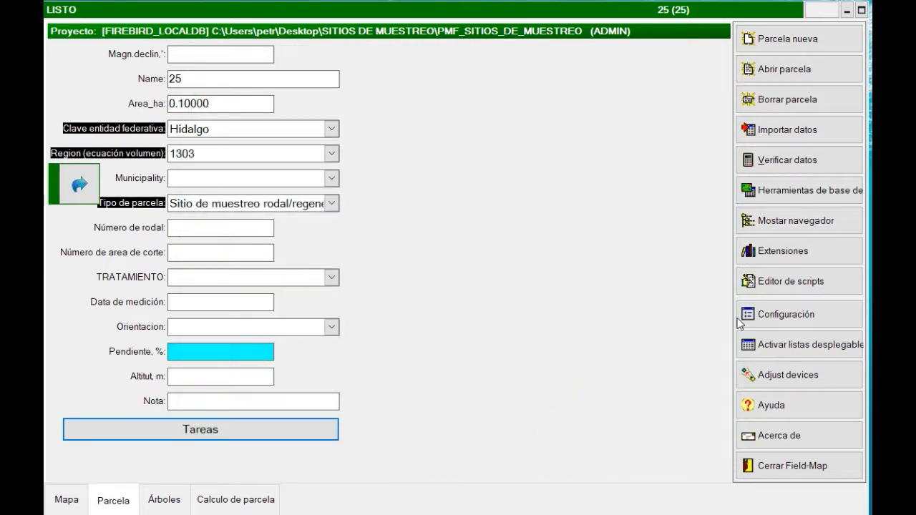
- Turn off the message for points or trees outside the plot (Mensaje para punto/árbol fuera de la parcela) in the Field-Map configuration
{"action": "left_click", "coordinate": [768, 318]}
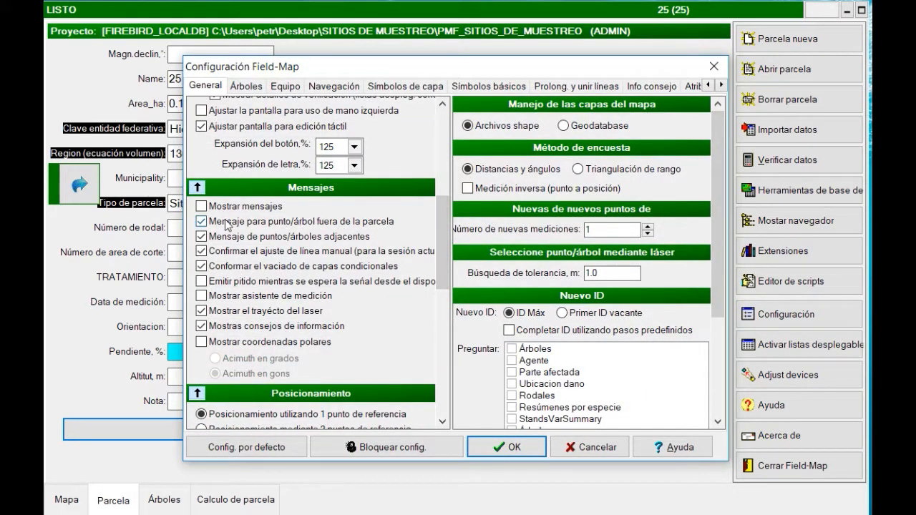
{"action": "left_click", "coordinate": [331, 224]}
{"action": "left_click", "coordinate": [527, 447]}
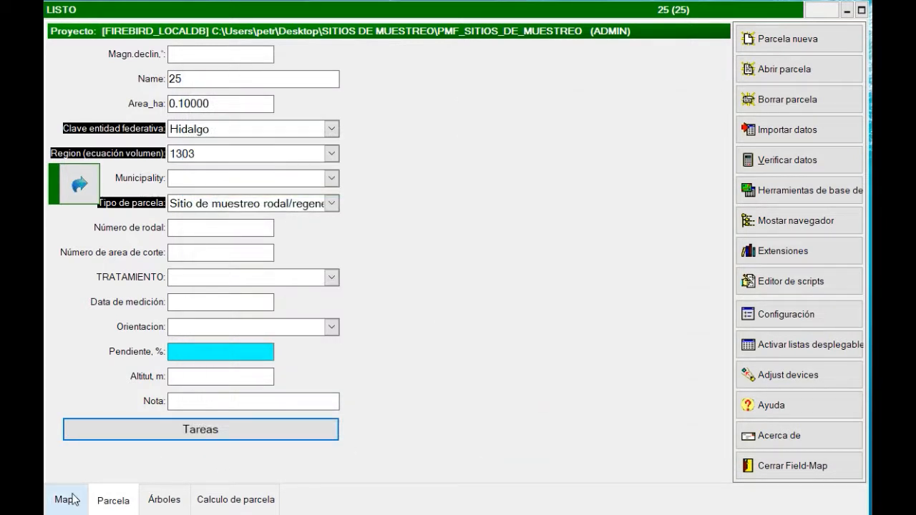
- Activate the Árboles layer on the map of plot 25 and inspect trees 23 and 27 outside the plot boundary
{"action": "left_click", "coordinate": [68, 499]}
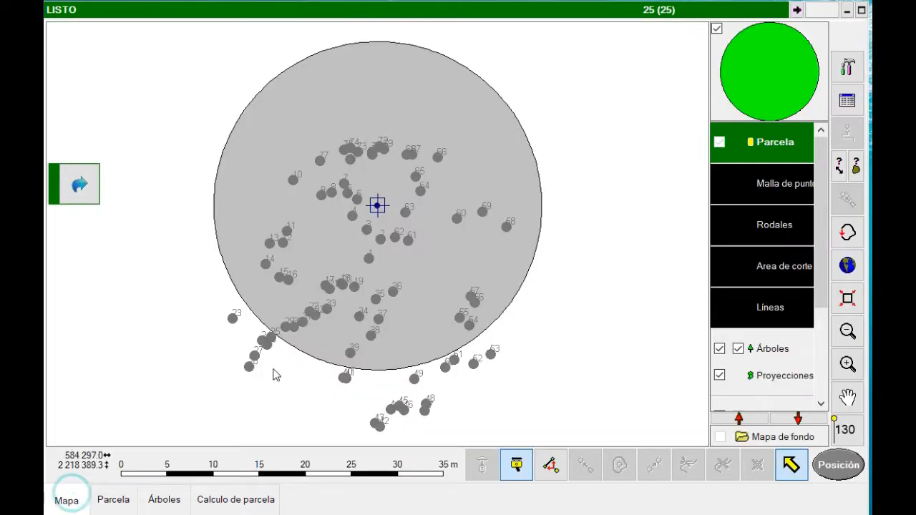
{"action": "left_click", "coordinate": [761, 357]}
{"action": "left_click", "coordinate": [233, 318]}
{"action": "left_click", "coordinate": [255, 360]}
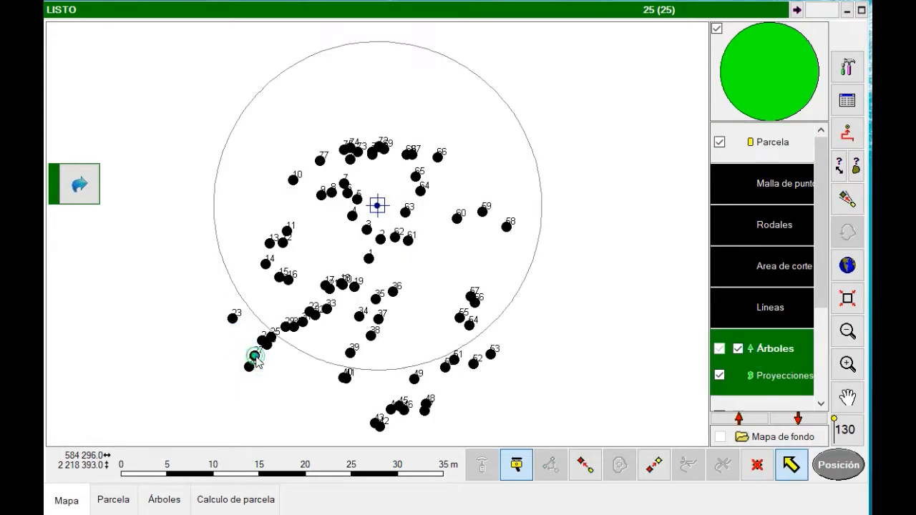
{"action": "left_click", "coordinate": [232, 318]}
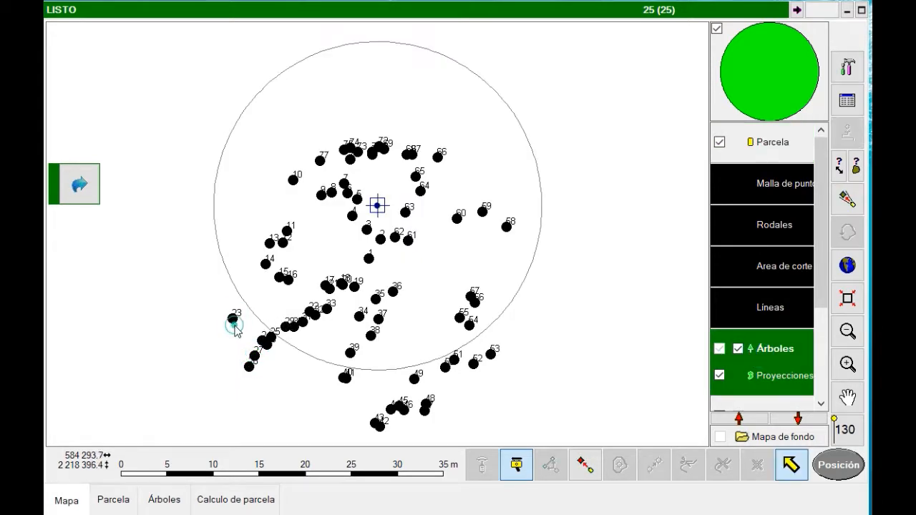
- Run the task that calculates the summary for all inventory plots (todos parcelas invetario) and close its log
{"action": "left_click", "coordinate": [127, 501]}
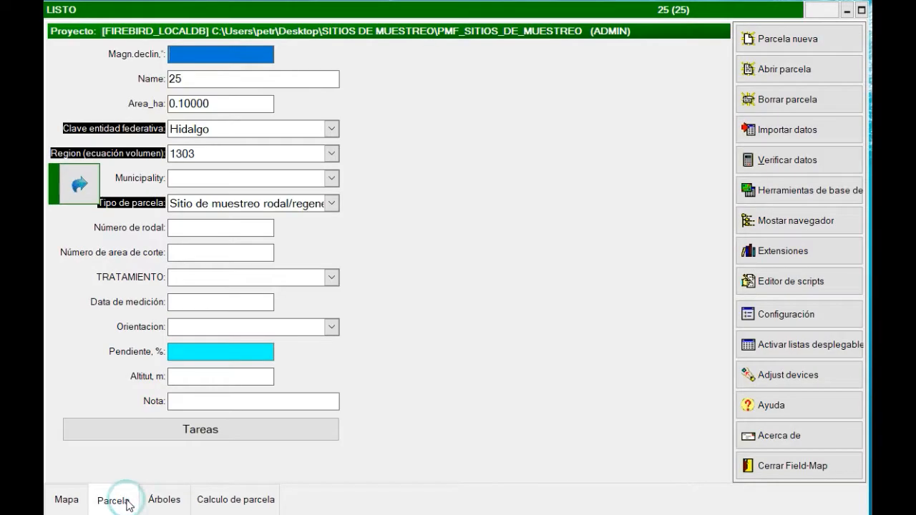
{"action": "left_click", "coordinate": [185, 442]}
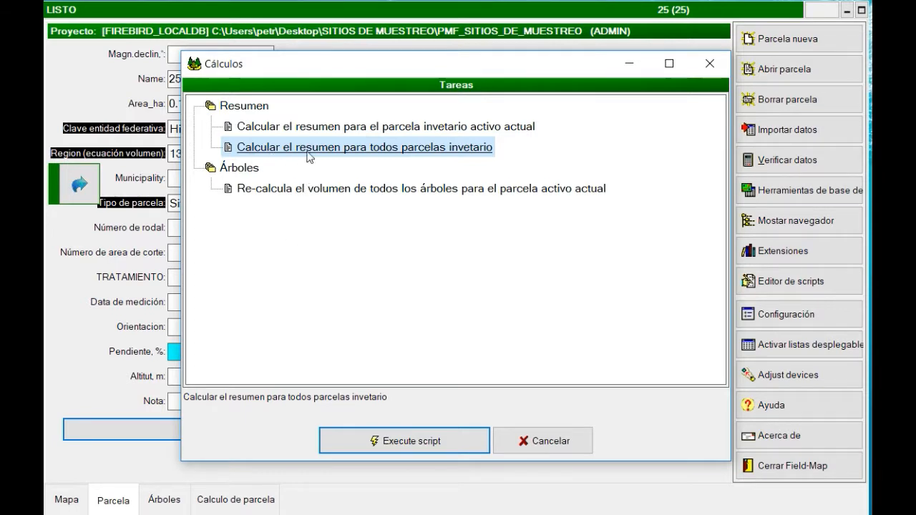
{"action": "double_click", "coordinate": [410, 148]}
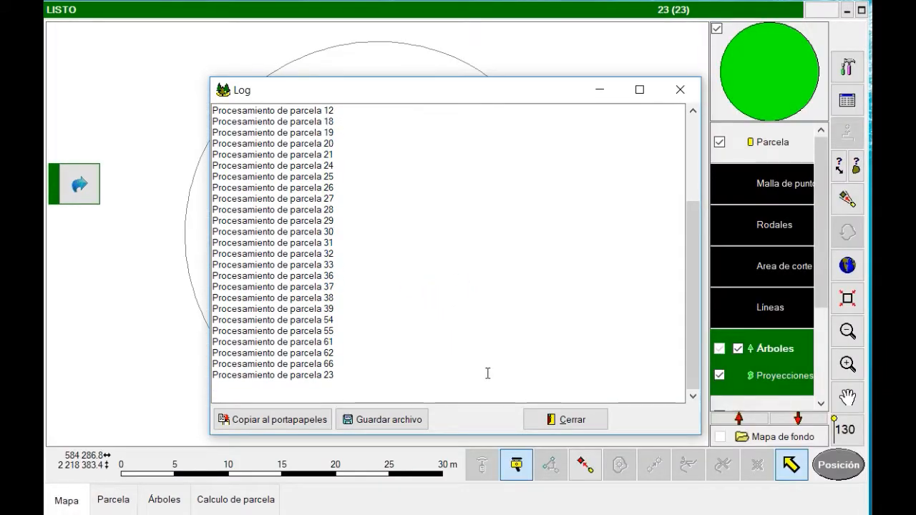
{"action": "left_click", "coordinate": [551, 422]}
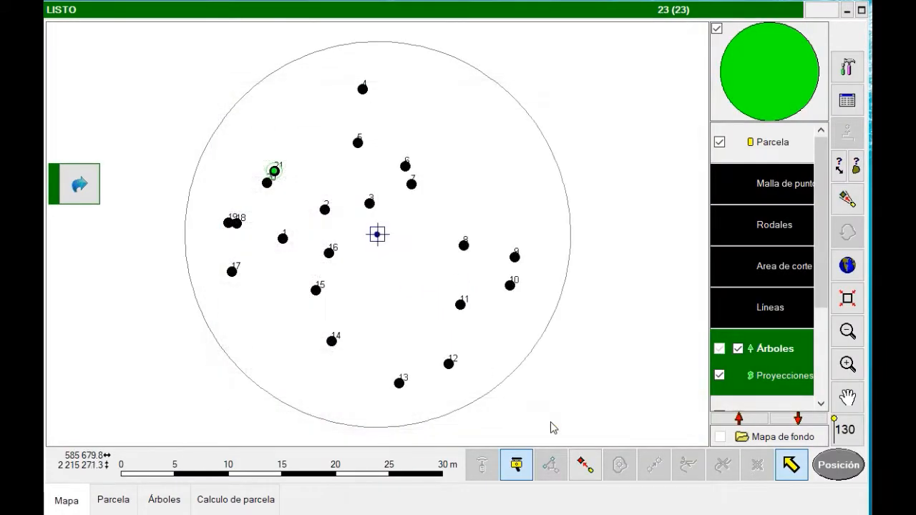
- Check the imported attributes and calculated volumes of trees 16, 5 and 15 in plot 23
{"action": "left_click", "coordinate": [329, 254]}
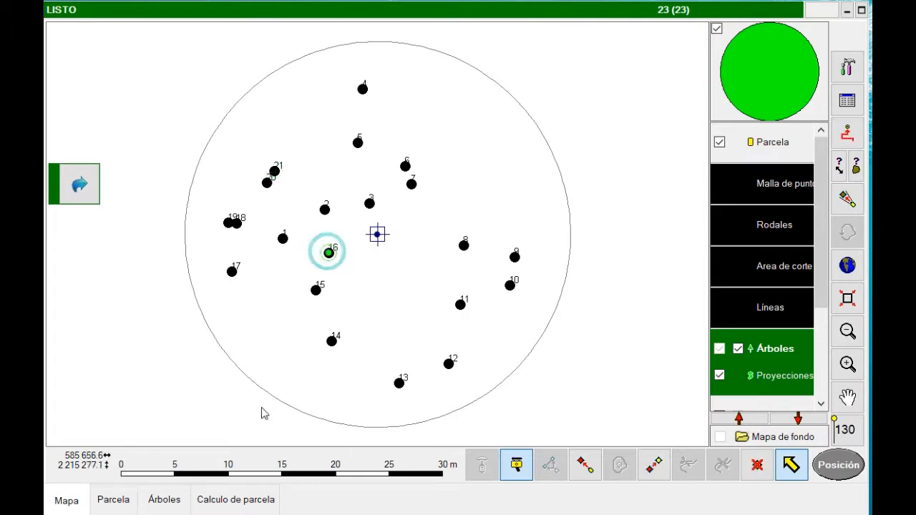
{"action": "left_click", "coordinate": [180, 499]}
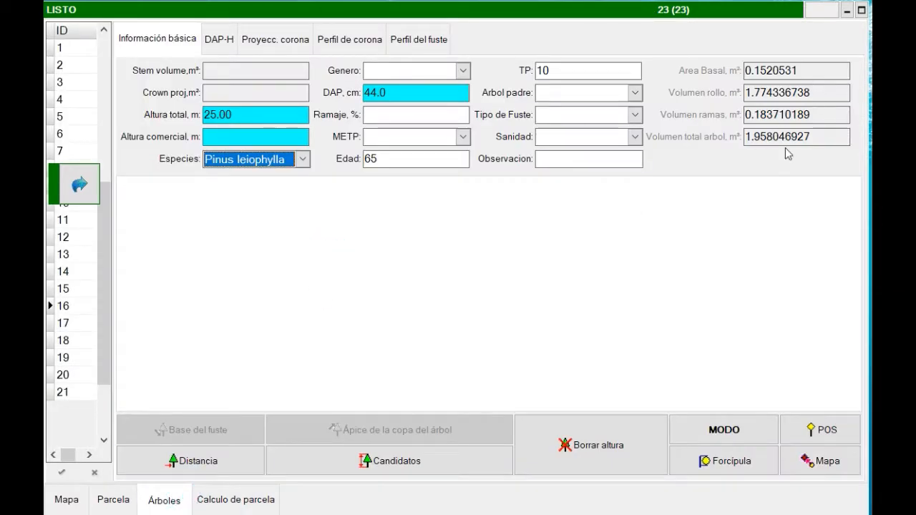
{"action": "left_click", "coordinate": [65, 117]}
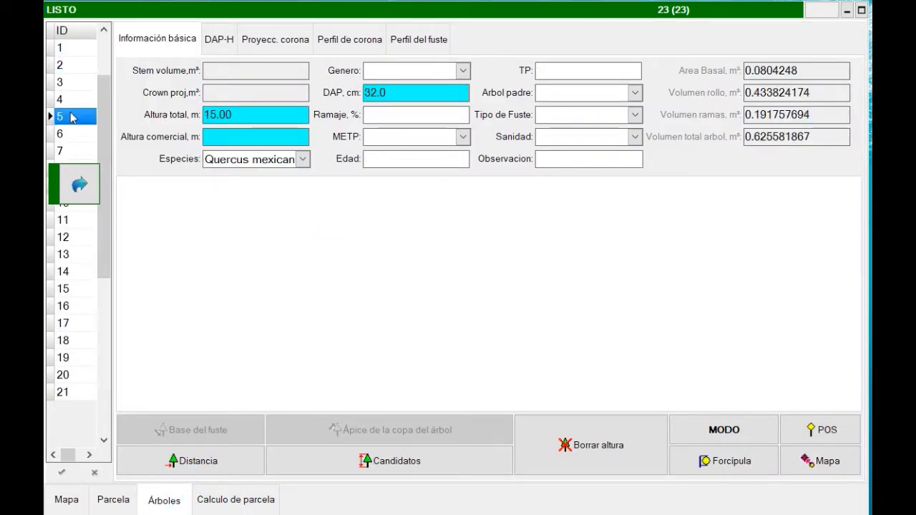
{"action": "left_click", "coordinate": [71, 289]}
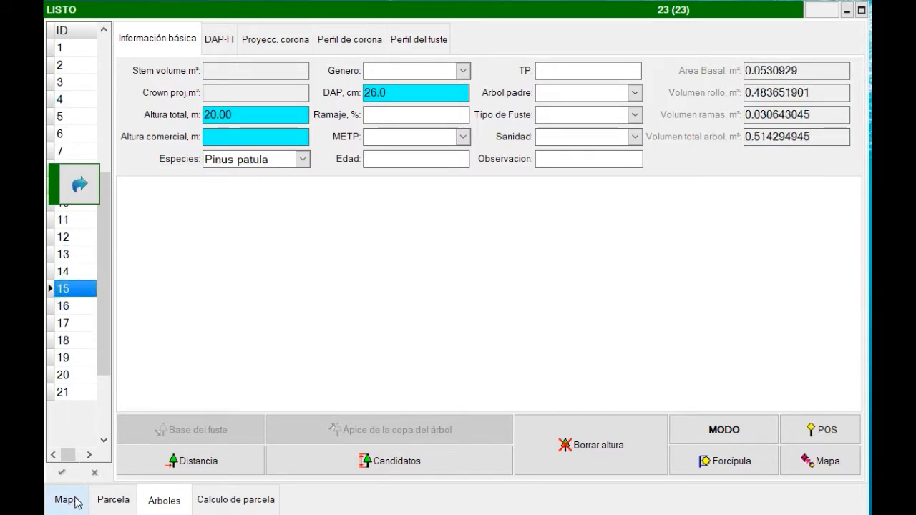
- Review the per-species plot calculation (Calculo de parcela) for plot 23 across all its columns
{"action": "left_click", "coordinate": [248, 505]}
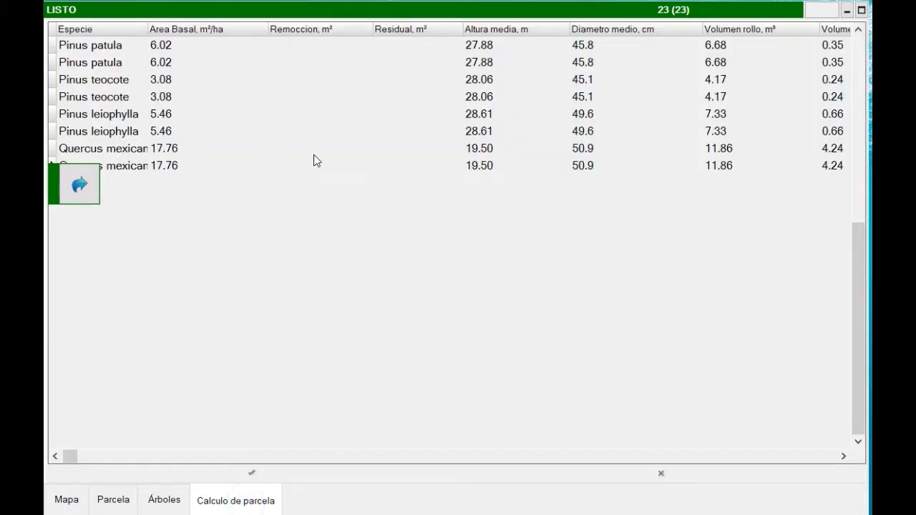
{"action": "left_click", "coordinate": [643, 132]}
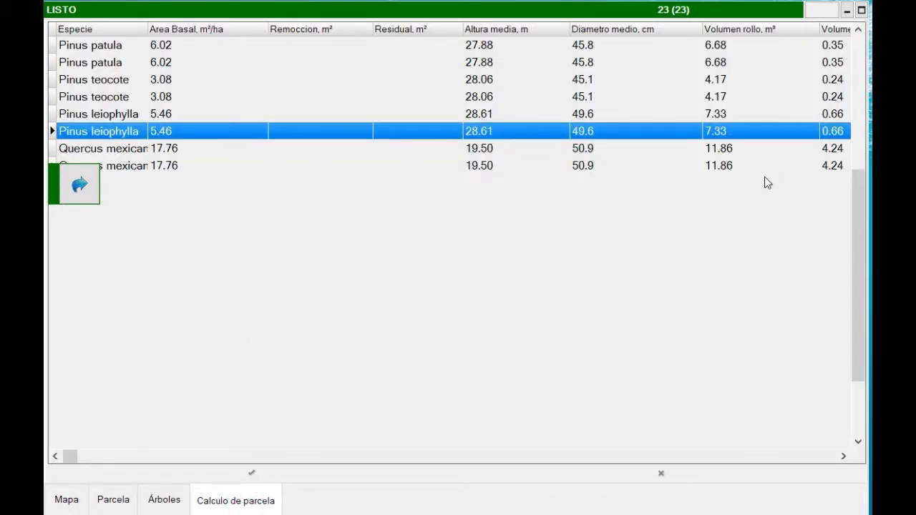
{"action": "key", "text": "Down"}
{"action": "key", "text": "Down"}
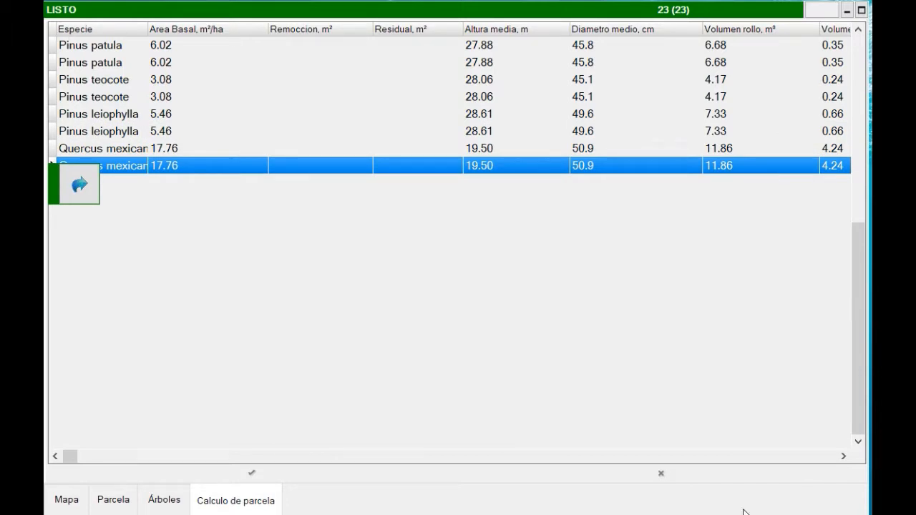
{"action": "left_click", "coordinate": [773, 457]}
{"action": "left_click", "coordinate": [772, 456]}
{"action": "left_click", "coordinate": [773, 457]}
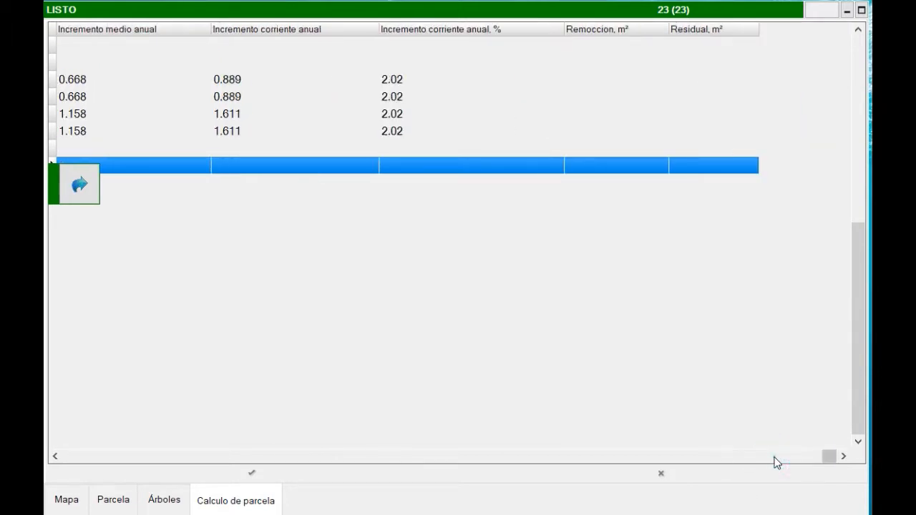
{"action": "left_click", "coordinate": [773, 457]}
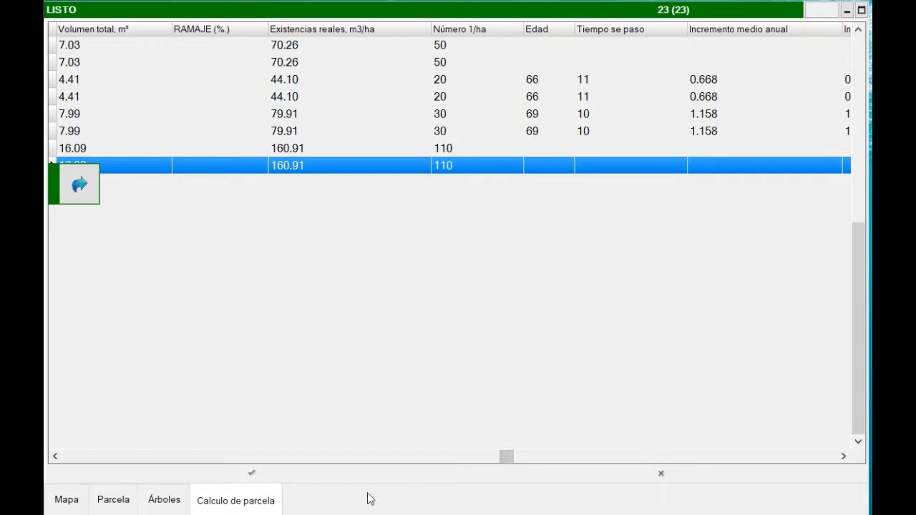
- Turn on symbol updating (Actualizar símbolos) for the layer symbols so the Árboles layer is drawn by species on the map
{"action": "left_click", "coordinate": [73, 498]}
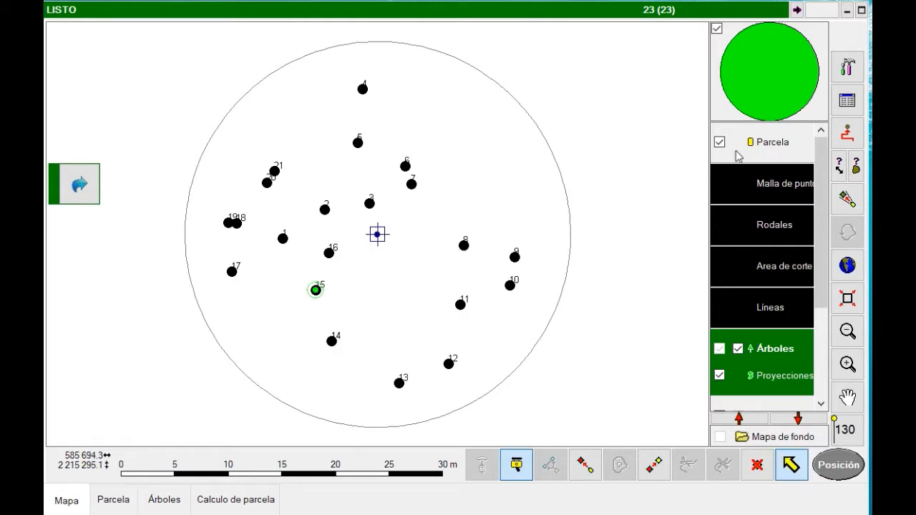
{"action": "left_click", "coordinate": [848, 103]}
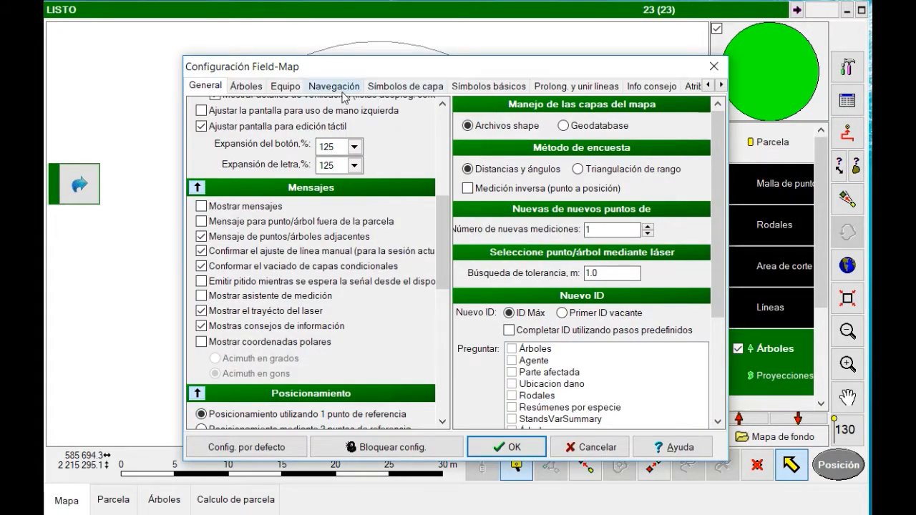
{"action": "left_click", "coordinate": [392, 87]}
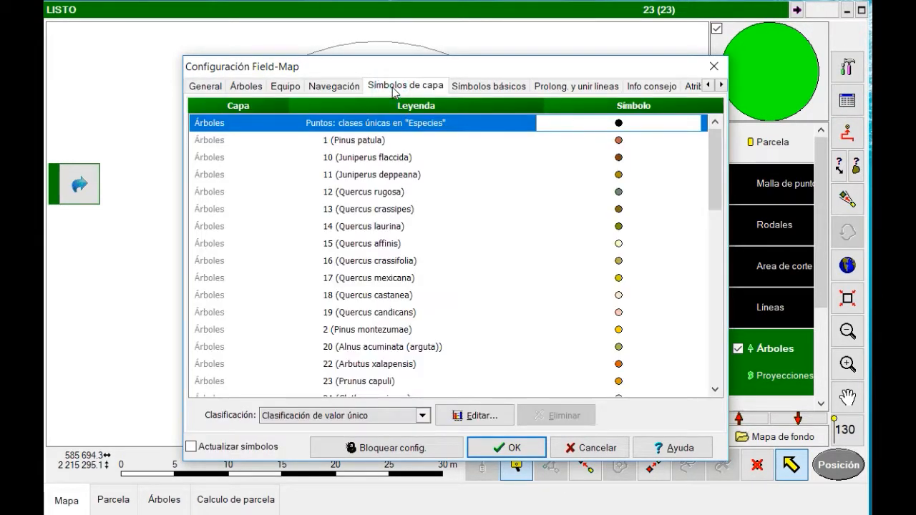
{"action": "left_click", "coordinate": [190, 446]}
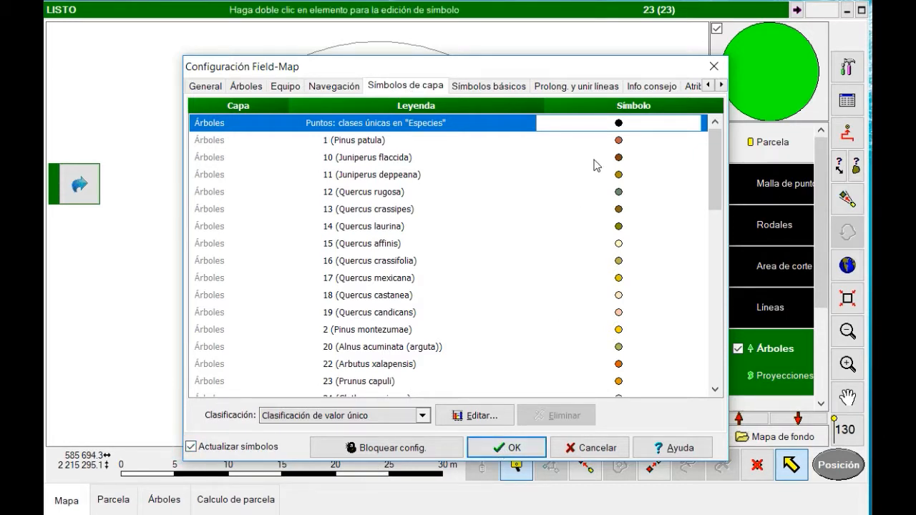
{"action": "left_click_drag", "start_coordinate": [713, 180], "coordinate": [719, 131]}
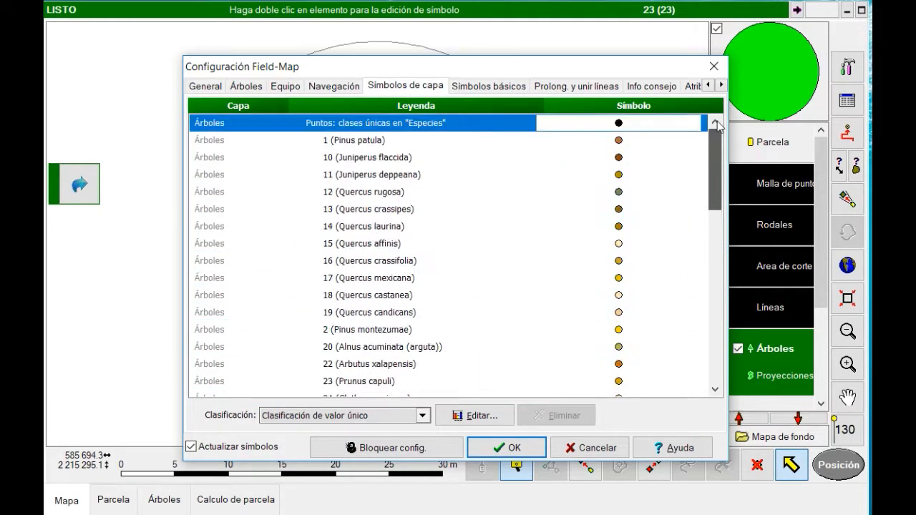
{"action": "left_click", "coordinate": [514, 449]}
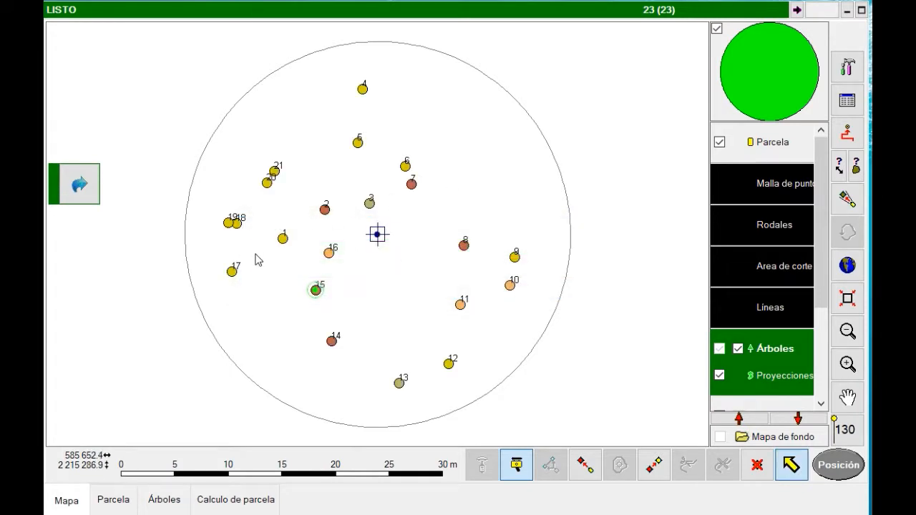
- Select tree 21 on the map of plot 23 and view the species-coloured trees on plots 24 and 28
{"action": "left_click", "coordinate": [274, 176]}
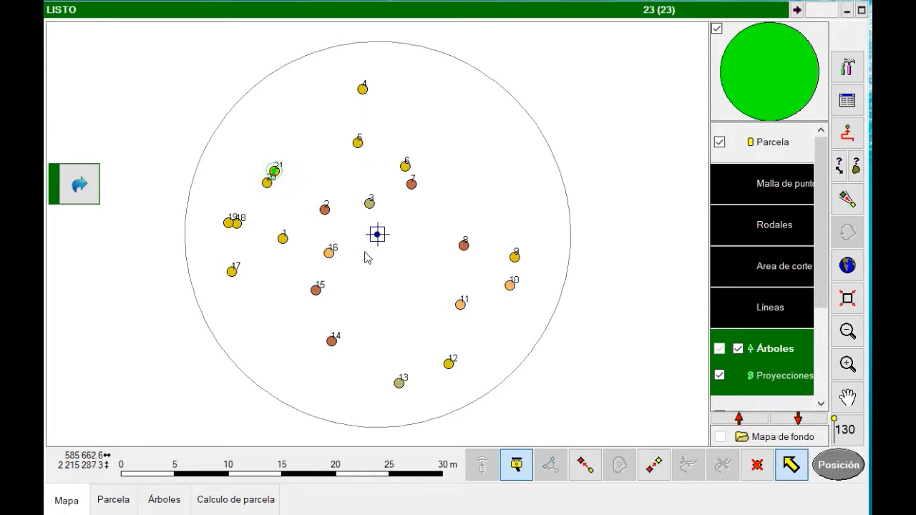
{"action": "key", "text": "ctrl+o"}
{"action": "double_click", "coordinate": [348, 144]}
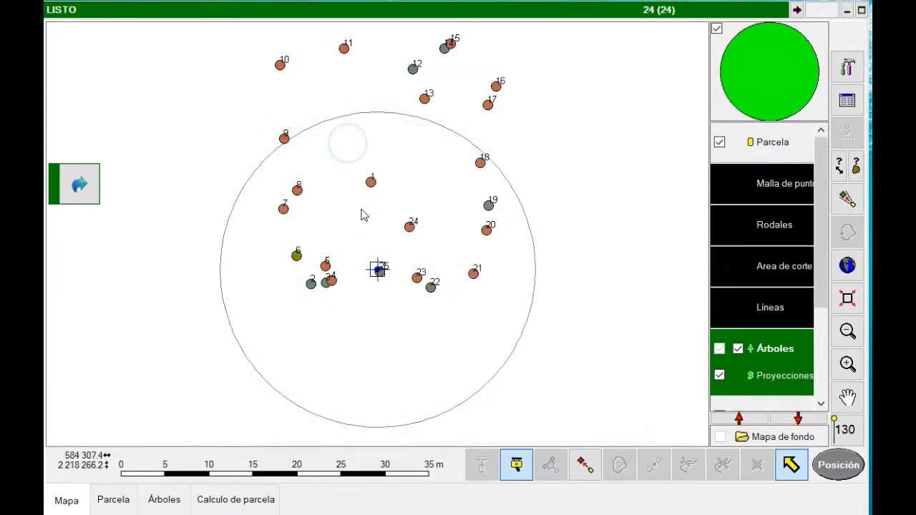
{"action": "key", "text": "ctrl+o"}
{"action": "double_click", "coordinate": [358, 192]}
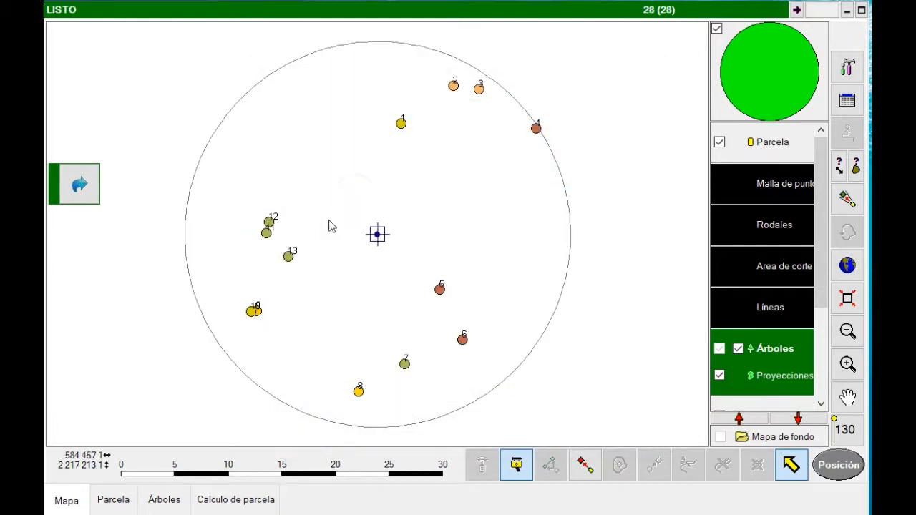
- Open the Navigation plot (ID 0) from the plot list and show its map
{"action": "left_click", "coordinate": [113, 503]}
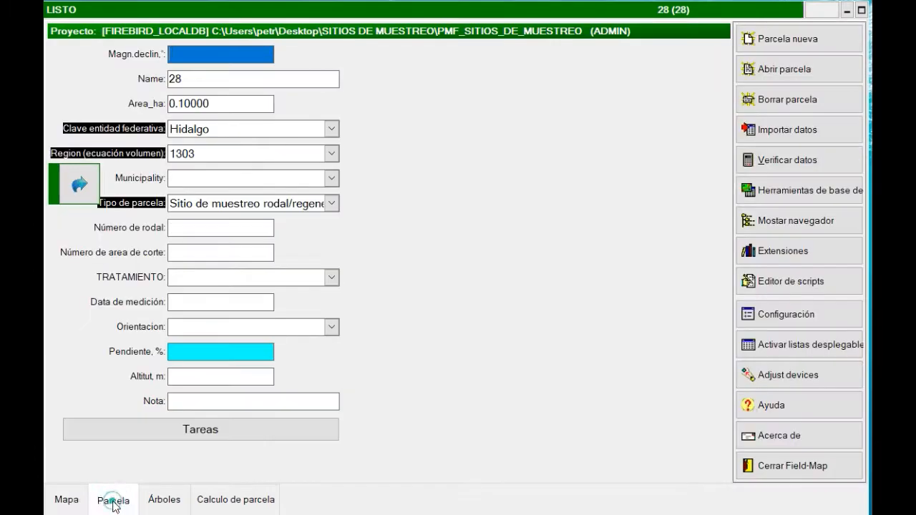
{"action": "left_click", "coordinate": [770, 72]}
{"action": "left_click_drag", "start_coordinate": [653, 368], "coordinate": [697, 121]}
{"action": "left_click", "coordinate": [348, 129]}
{"action": "double_click", "coordinate": [349, 130]}
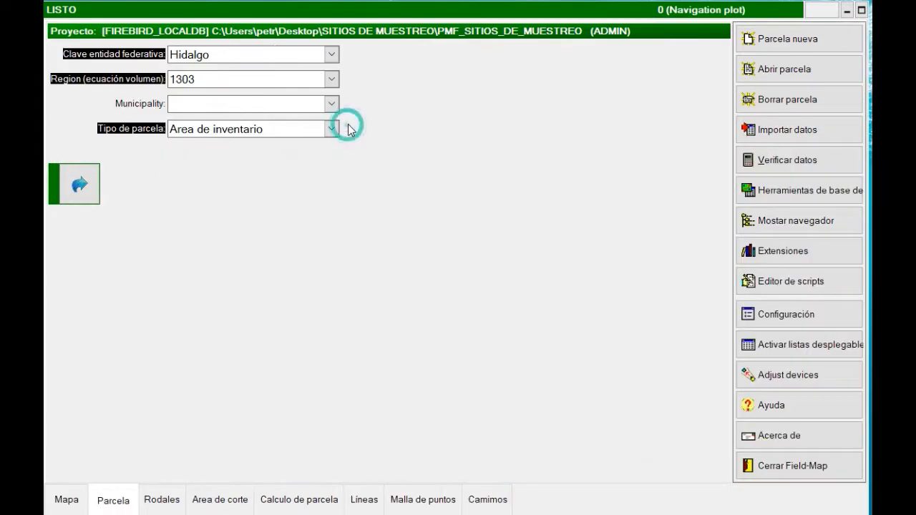
{"action": "left_click", "coordinate": [66, 499]}
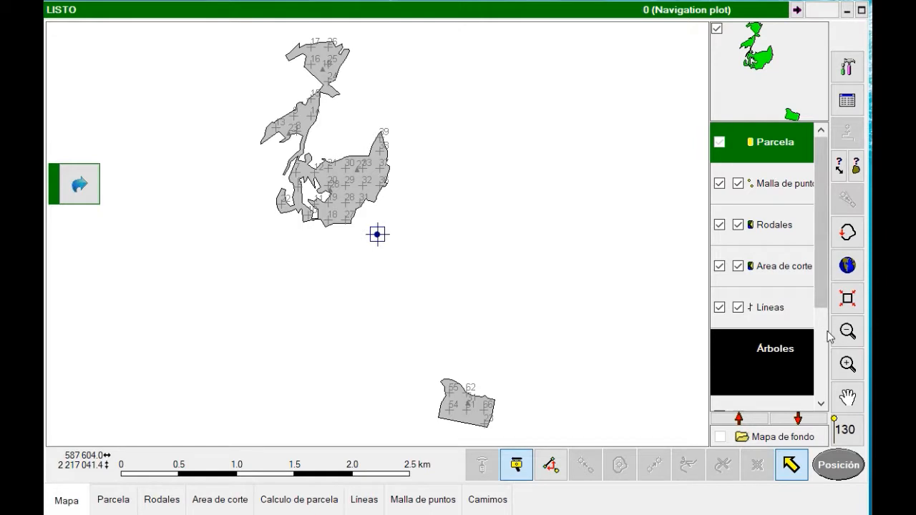
- Compare the sampling point grid with the Rodales layer to identify which sampling plots lie in stand 23
{"action": "left_click", "coordinate": [777, 181]}
{"action": "left_click", "coordinate": [848, 363]}
{"action": "left_click_drag", "start_coordinate": [220, 74], "coordinate": [367, 168]}
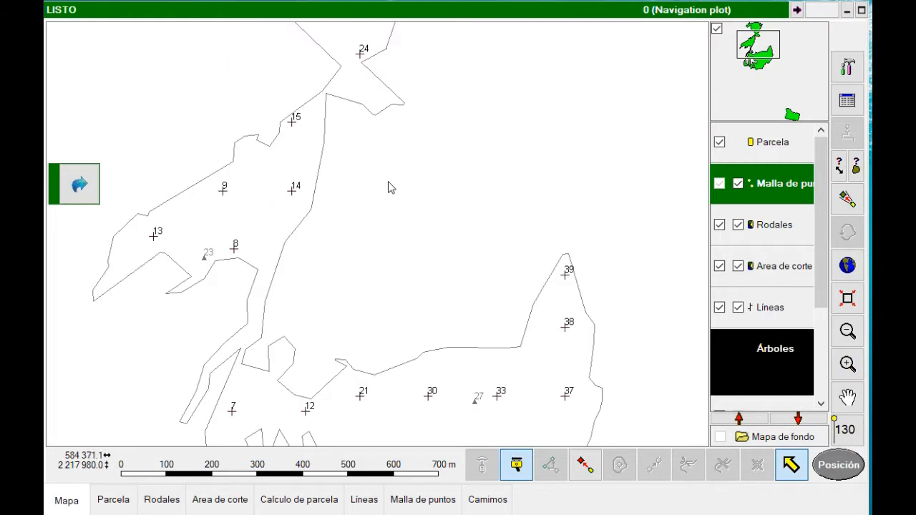
{"action": "left_click", "coordinate": [774, 225]}
{"action": "left_click", "coordinate": [278, 198]}
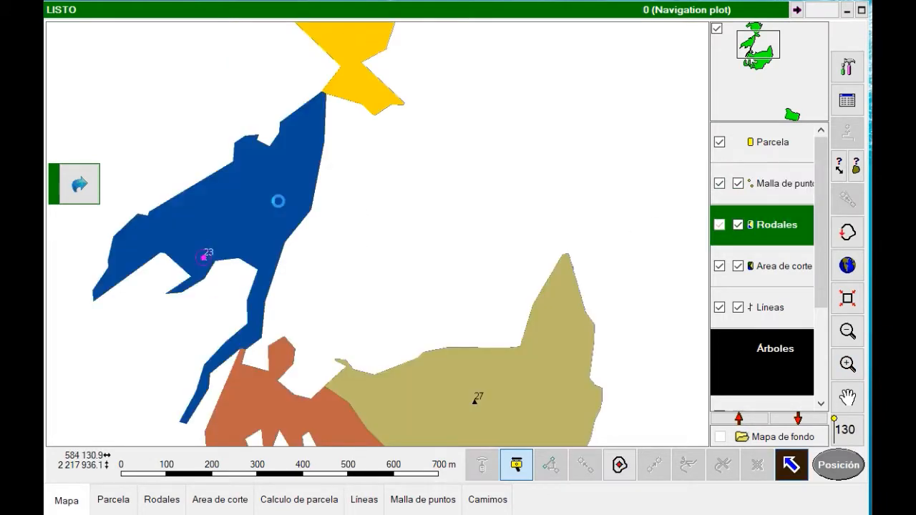
{"action": "left_click", "coordinate": [766, 188]}
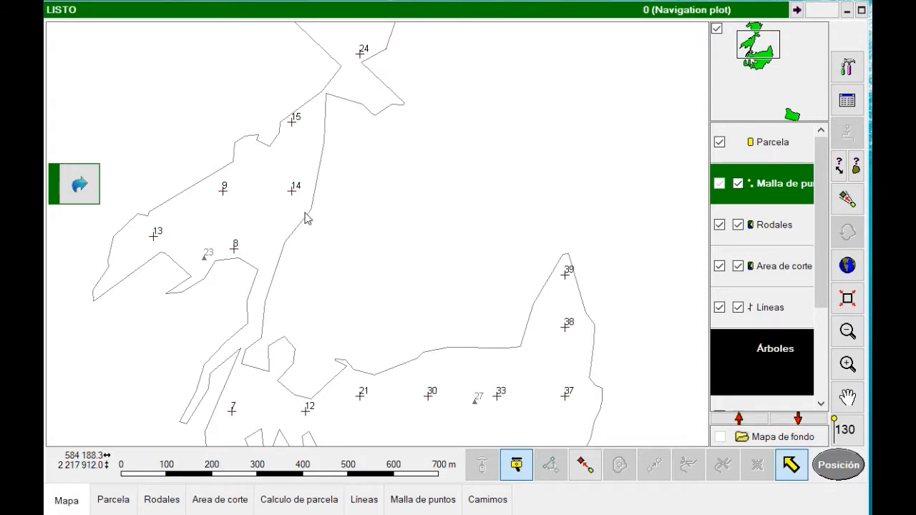
- Open plot 8 and set its stand number (Número de rodal) to 23
{"action": "key", "text": "ctrl+o"}
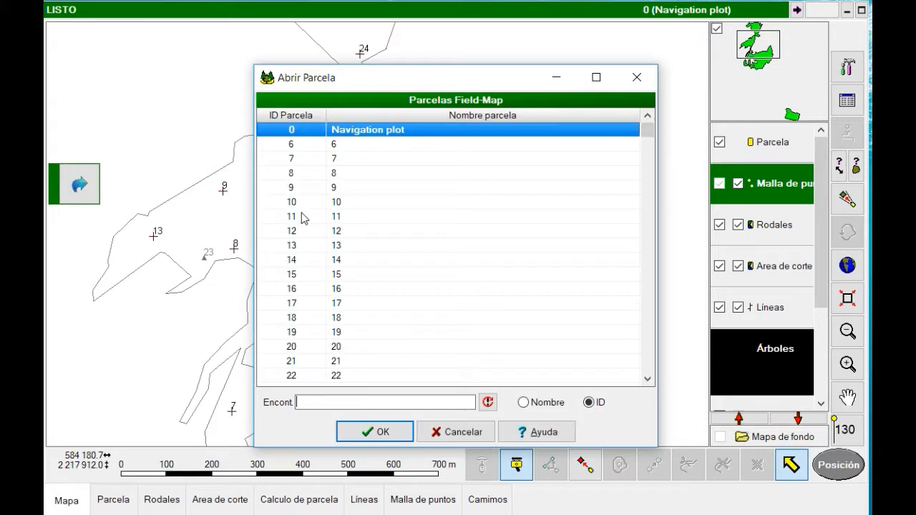
{"action": "left_click", "coordinate": [331, 180]}
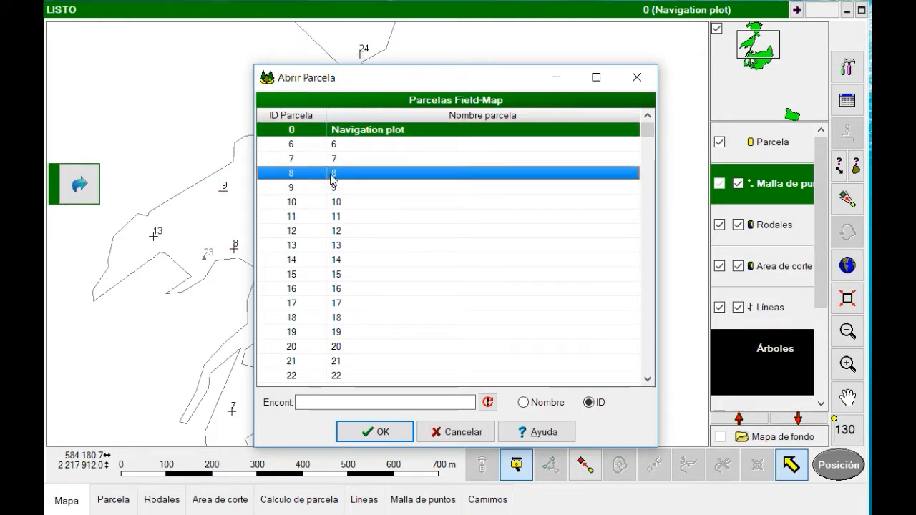
{"action": "double_click", "coordinate": [331, 180]}
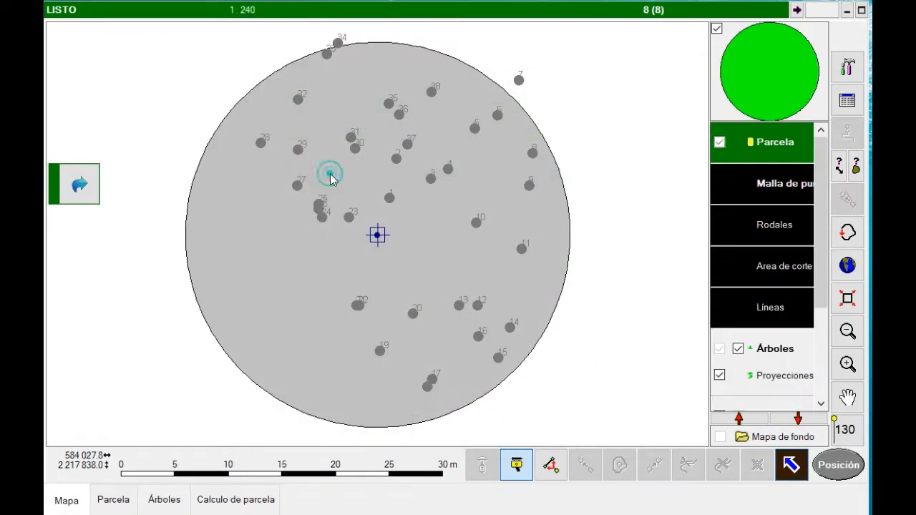
{"action": "left_click", "coordinate": [119, 507]}
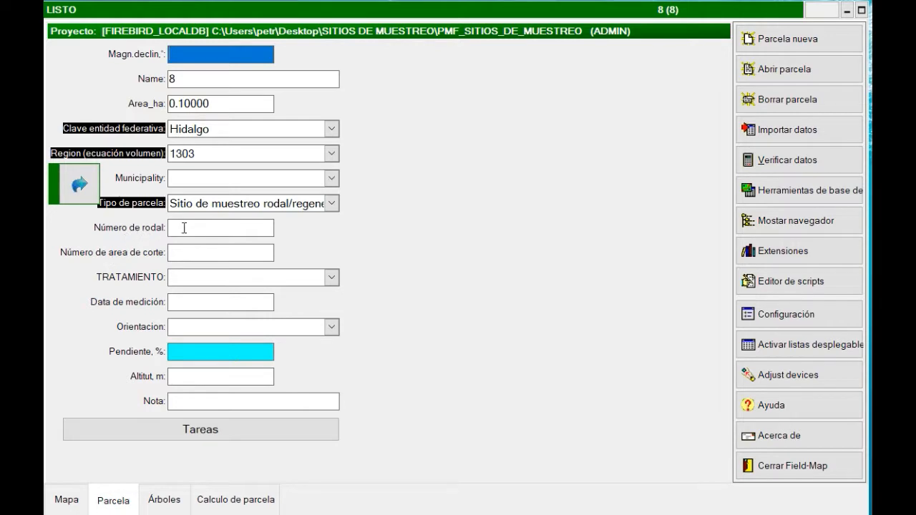
{"action": "left_click", "coordinate": [182, 227]}
{"action": "left_click", "coordinate": [245, 306]}
{"action": "left_click", "coordinate": [288, 306]}
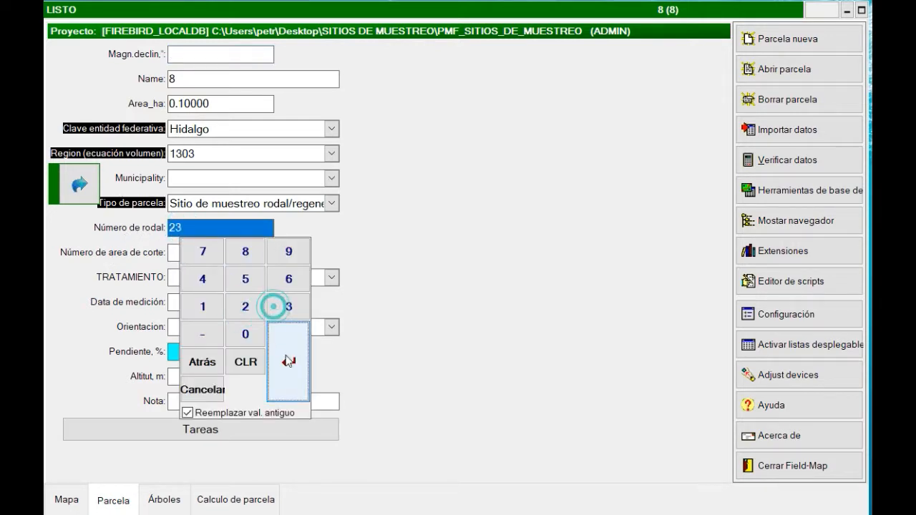
{"action": "left_click", "coordinate": [288, 362]}
{"action": "left_click", "coordinate": [422, 275]}
- Open plot 9 and set its stand number (Número de rodal) to 23
{"action": "double_click", "coordinate": [313, 143]}
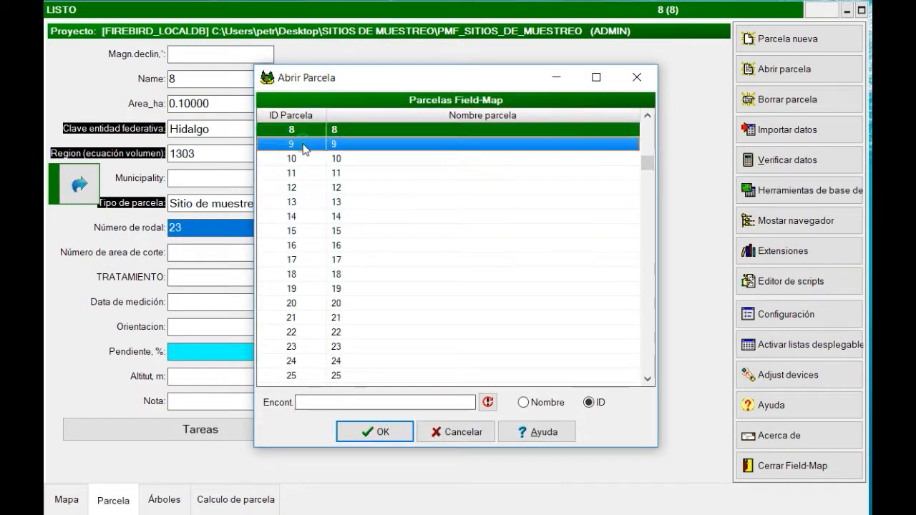
{"action": "left_click", "coordinate": [113, 499]}
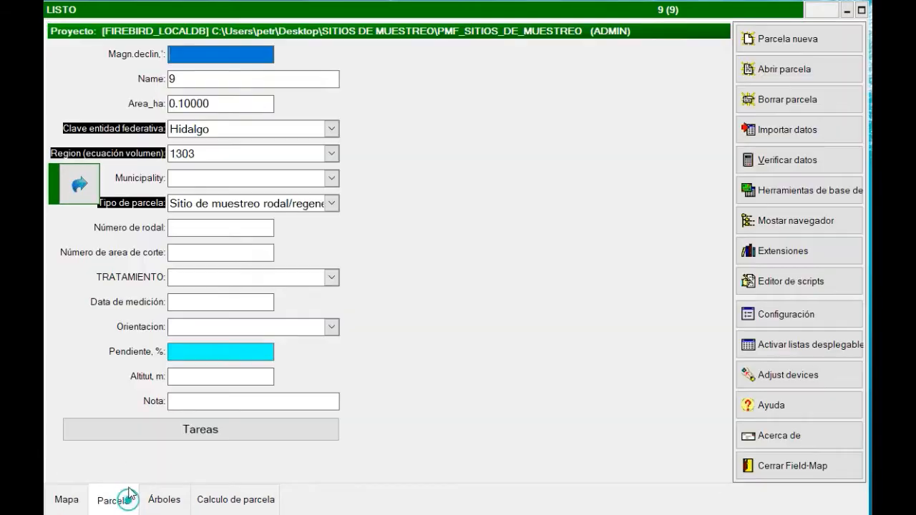
{"action": "left_click", "coordinate": [185, 235]}
{"action": "left_click", "coordinate": [245, 306]}
{"action": "left_click", "coordinate": [288, 306]}
{"action": "left_click", "coordinate": [288, 336]}
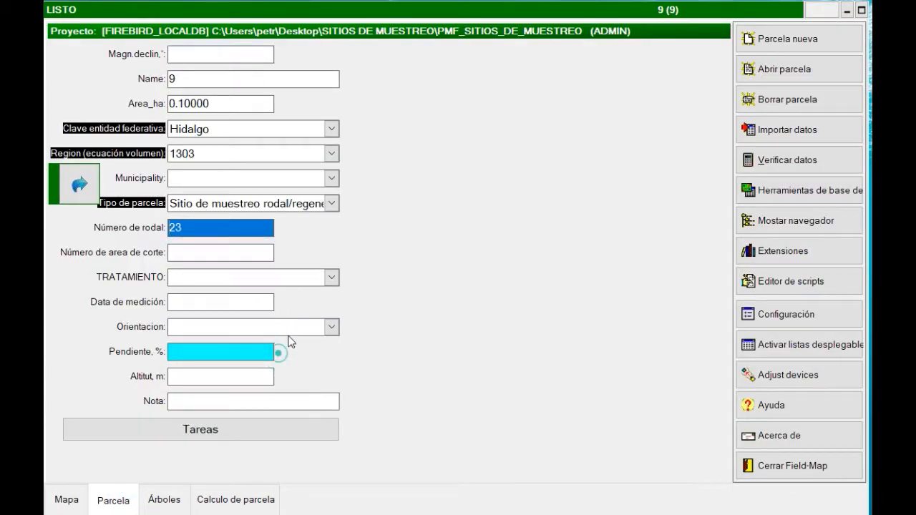
- Open plot 13 and set its stand number (Número de rodal) to 23
{"action": "double_click", "coordinate": [303, 187]}
{"action": "left_click", "coordinate": [113, 500]}
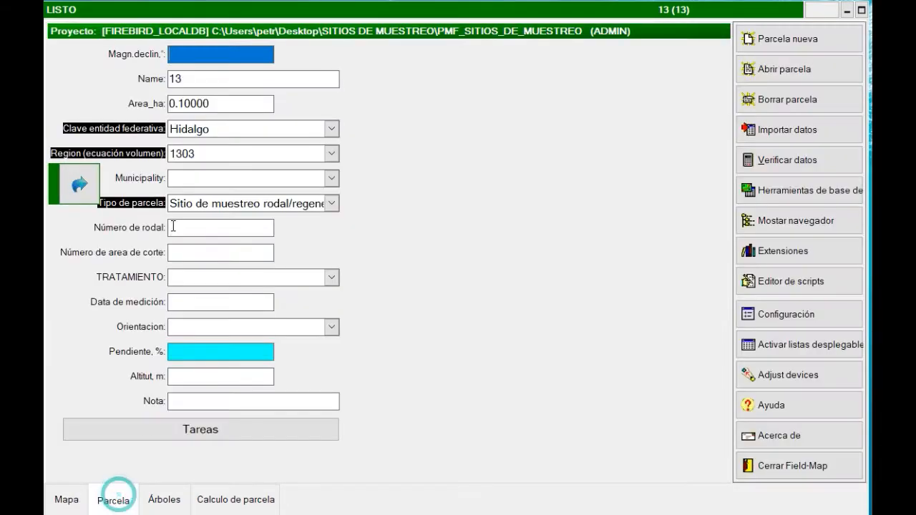
{"action": "left_click", "coordinate": [173, 227]}
{"action": "left_click", "coordinate": [246, 305]}
{"action": "left_click", "coordinate": [286, 305]}
{"action": "left_click", "coordinate": [287, 336]}
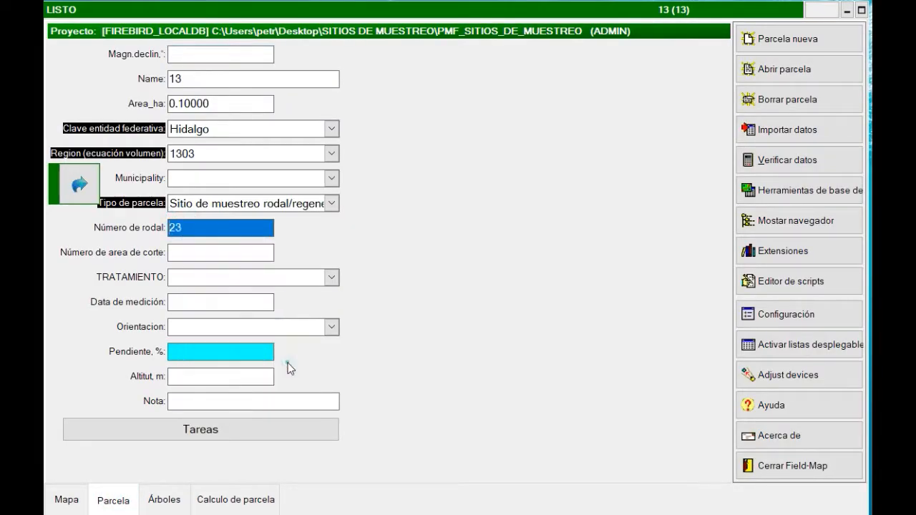
- Open plot 14 and set its stand number (Número de rodal) to 23
{"action": "key", "text": "ctrl+o"}
{"action": "double_click", "coordinate": [299, 145]}
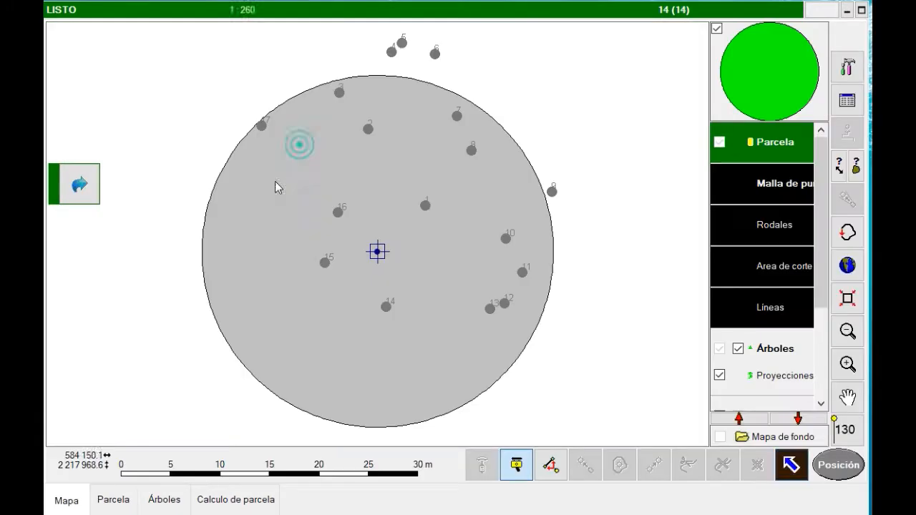
{"action": "left_click", "coordinate": [113, 500]}
{"action": "left_click", "coordinate": [195, 227]}
{"action": "left_click", "coordinate": [245, 305]}
{"action": "left_click", "coordinate": [287, 304]}
{"action": "left_click", "coordinate": [288, 337]}
- Open plot 15 and set its stand number (Número de rodal) to 23
{"action": "key", "text": "ctrl+o"}
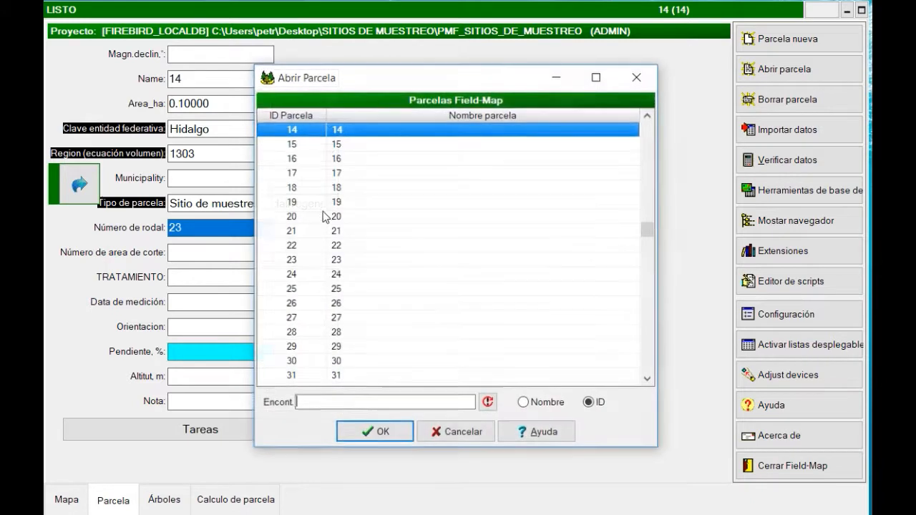
{"action": "double_click", "coordinate": [300, 144]}
{"action": "left_click", "coordinate": [114, 500]}
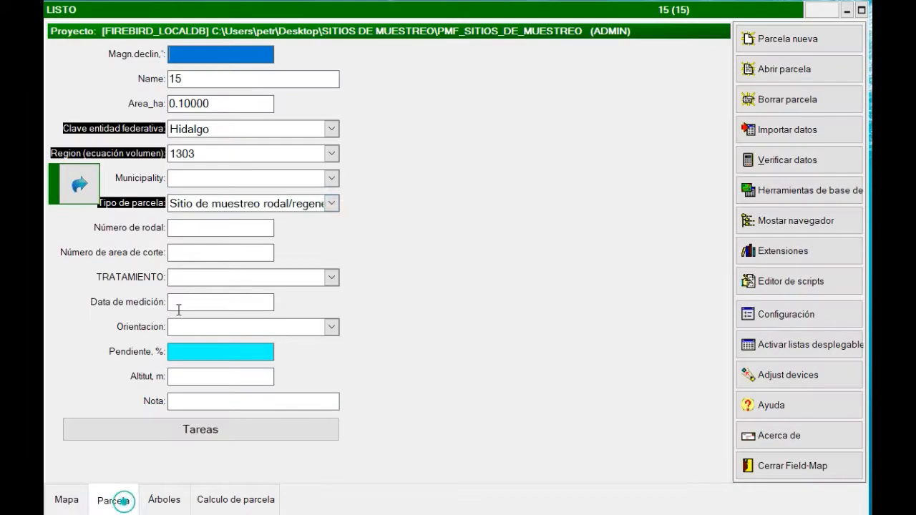
{"action": "left_click", "coordinate": [213, 228]}
{"action": "left_click", "coordinate": [245, 307]}
{"action": "left_click", "coordinate": [279, 308]}
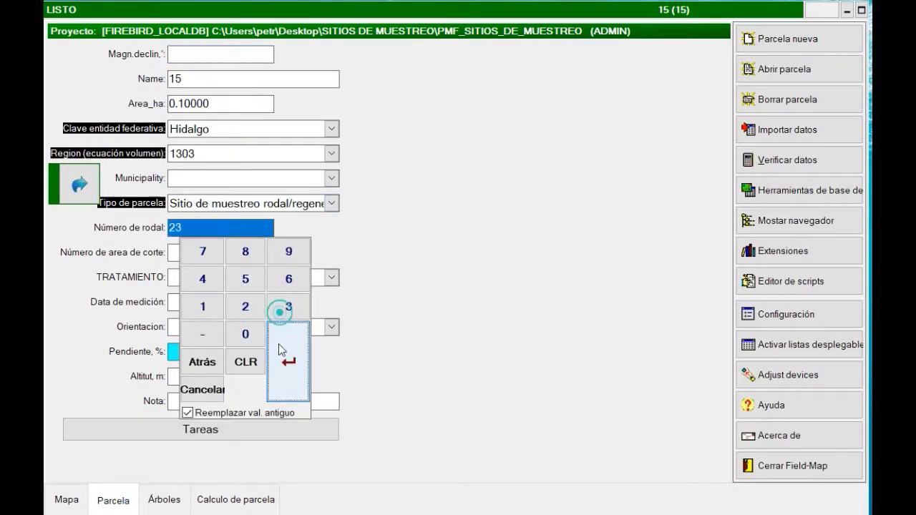
{"action": "left_click", "coordinate": [279, 343]}
- Open the Navigation plot and compare the northernmost stand in the Rodales layer with the sampling point grid to identify its plots
{"action": "key", "text": "ctrl+o"}
{"action": "left_click_drag", "start_coordinate": [647, 240], "coordinate": [651, 130]}
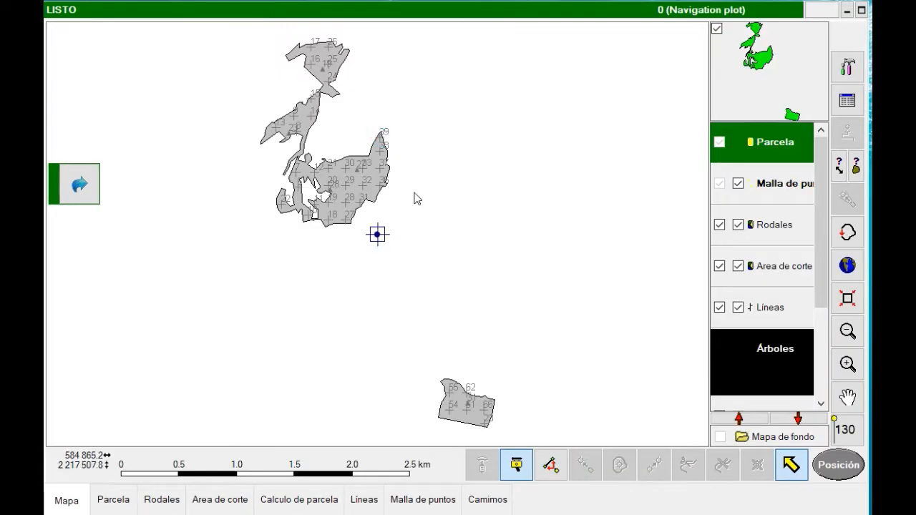
{"action": "left_click", "coordinate": [848, 365]}
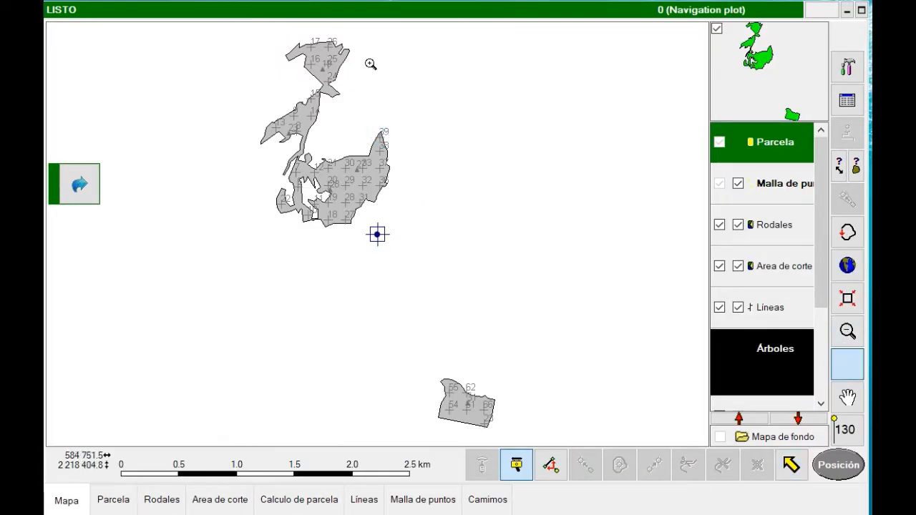
{"action": "left_click_drag", "start_coordinate": [266, 26], "coordinate": [395, 123]}
{"action": "left_click", "coordinate": [779, 190]}
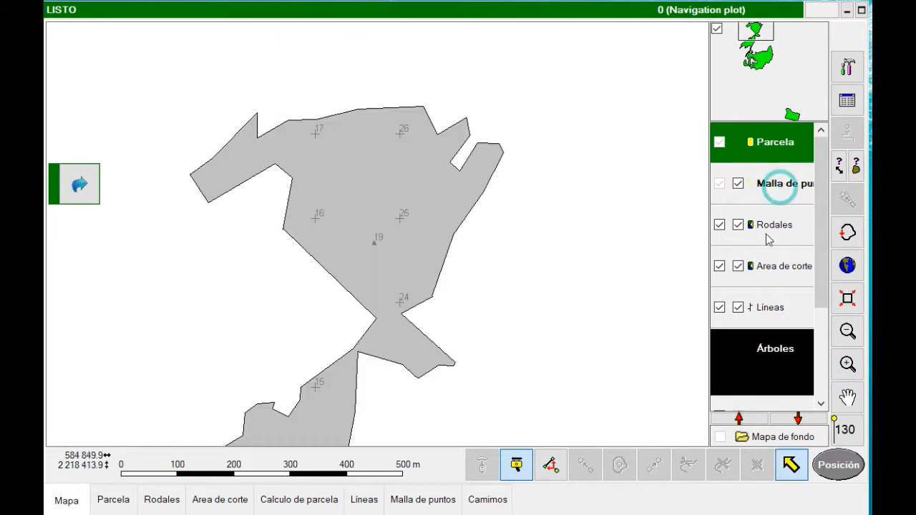
{"action": "left_click", "coordinate": [769, 228]}
{"action": "left_click", "coordinate": [420, 215]}
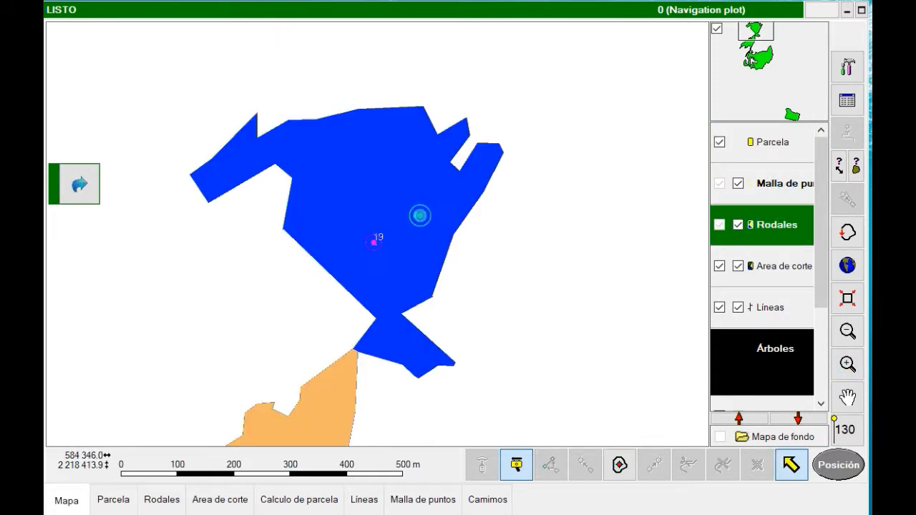
{"action": "left_click", "coordinate": [771, 187]}
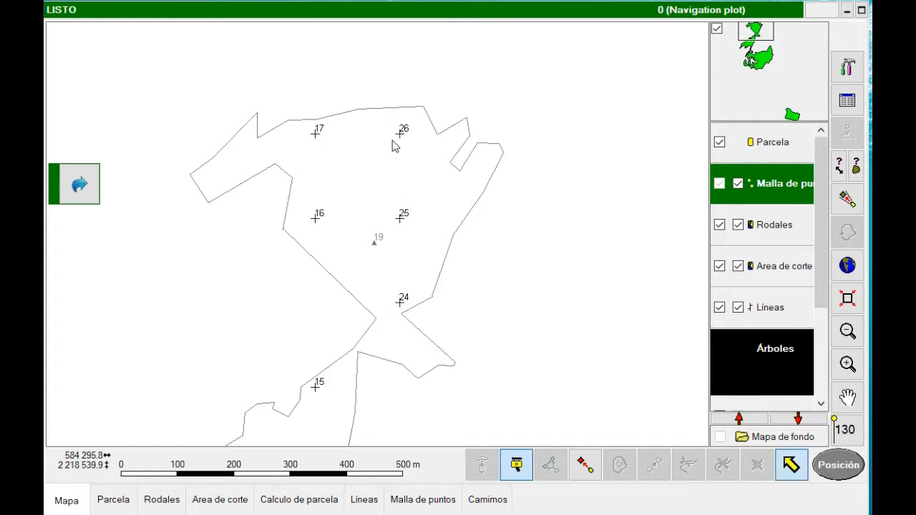
- Open plot 16 and set its stand number (Número de rodal) to 19
{"action": "key", "text": "ctrl+o"}
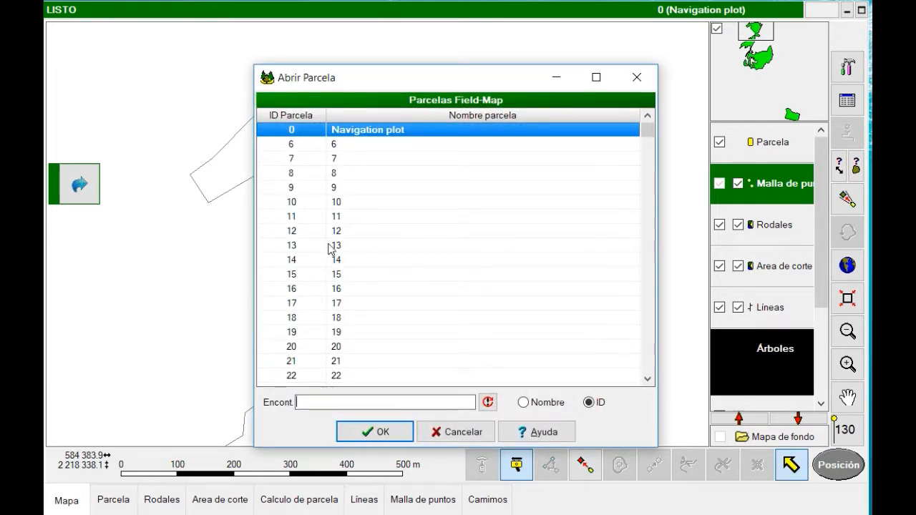
{"action": "left_click_drag", "start_coordinate": [358, 75], "coordinate": [459, 54]}
{"action": "double_click", "coordinate": [419, 268]}
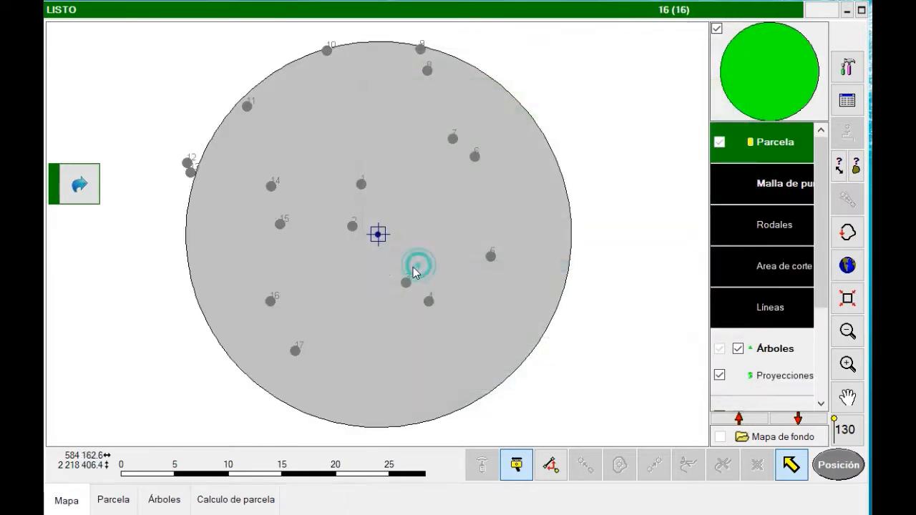
{"action": "left_click", "coordinate": [119, 506]}
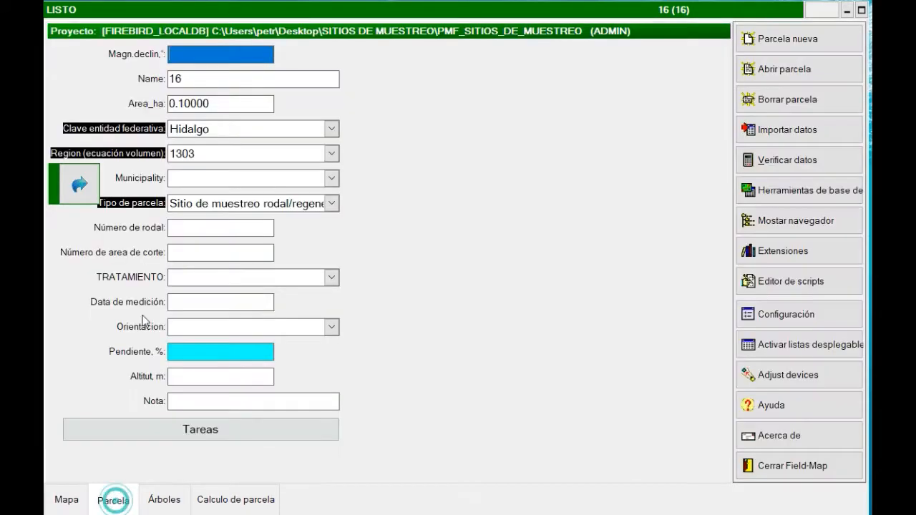
{"action": "left_click", "coordinate": [212, 229]}
{"action": "left_click", "coordinate": [202, 306]}
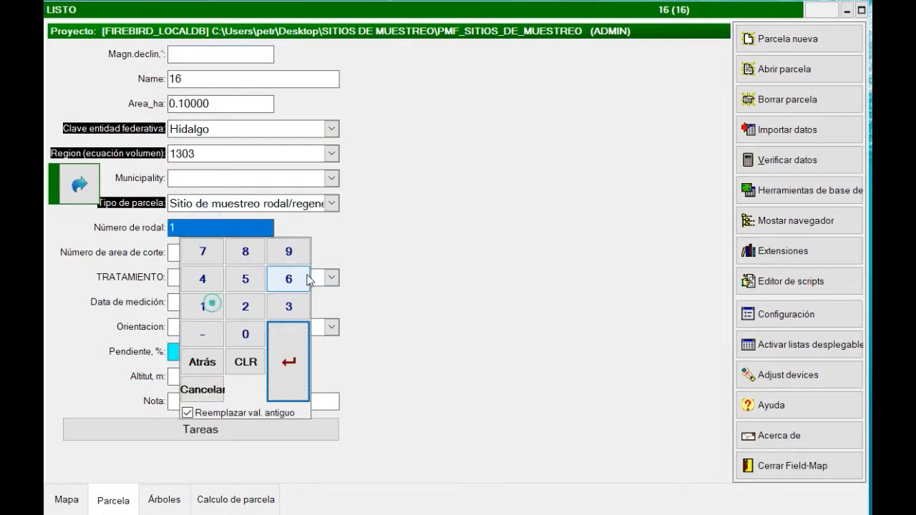
{"action": "left_click", "coordinate": [289, 251]}
{"action": "left_click", "coordinate": [289, 361]}
- Open plot 17 and set its stand number (Número de rodal) to 19
{"action": "double_click", "coordinate": [303, 144]}
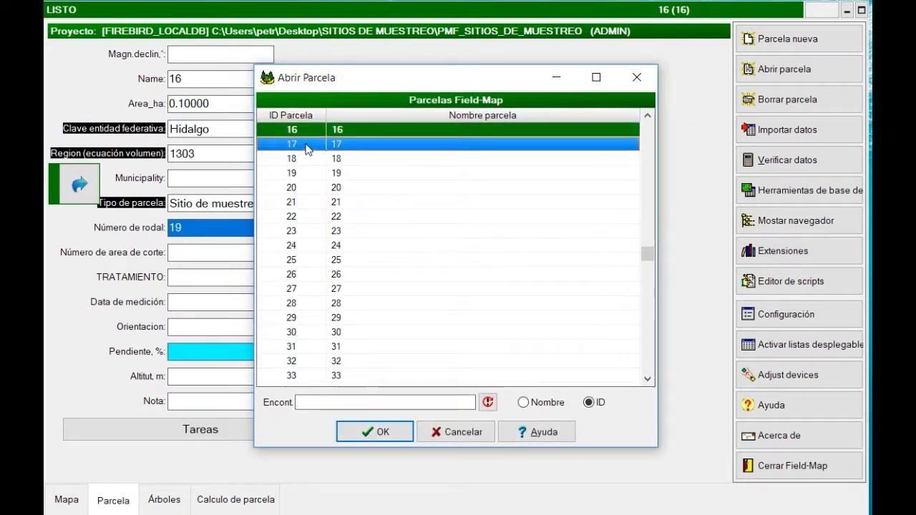
{"action": "left_click", "coordinate": [120, 499]}
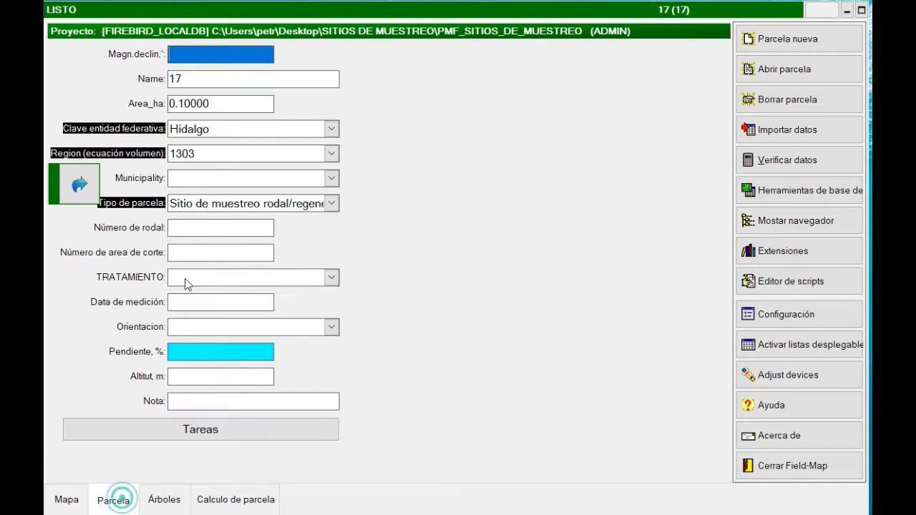
{"action": "left_click", "coordinate": [209, 228]}
{"action": "left_click", "coordinate": [205, 306]}
{"action": "left_click", "coordinate": [289, 251]}
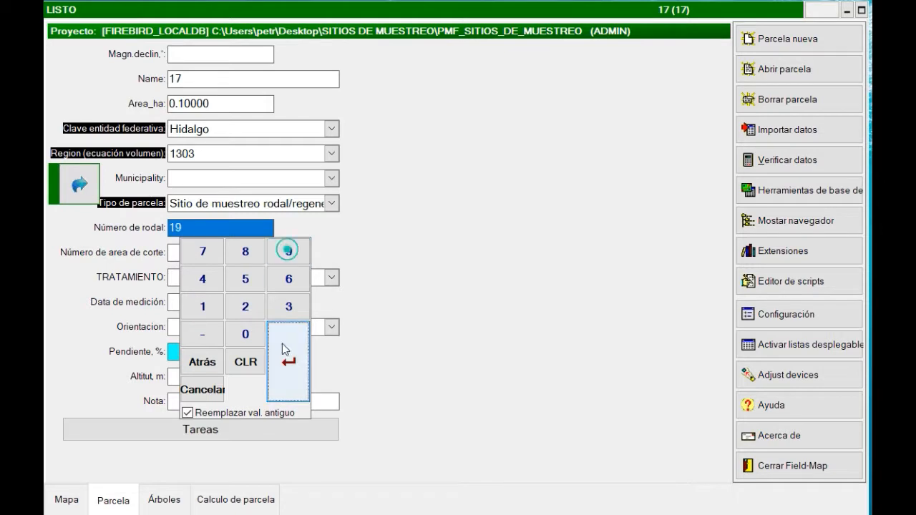
{"action": "left_click", "coordinate": [285, 347]}
- Return to the Navigation plot and check which remaining sampling points lie inside stand 19
{"action": "scroll", "coordinate": [648, 275], "scroll_direction": "up", "scroll_amount": 6}
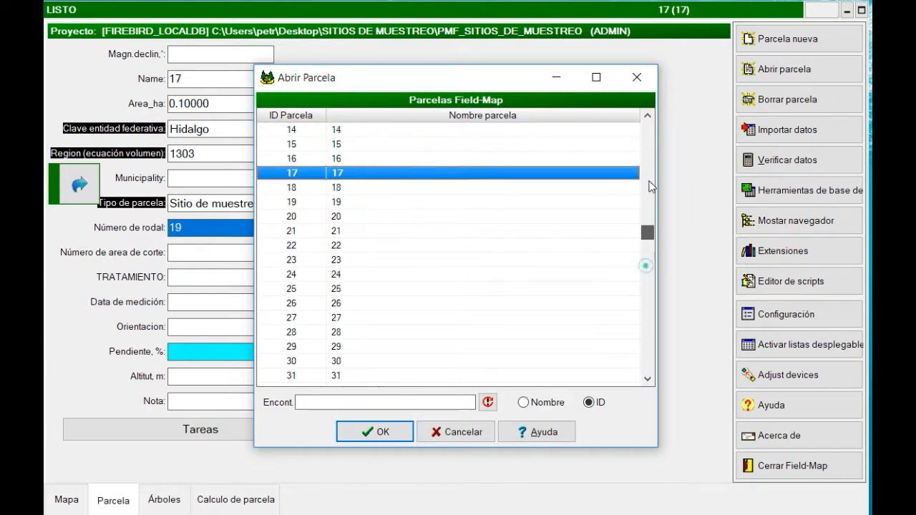
{"action": "double_click", "coordinate": [336, 129]}
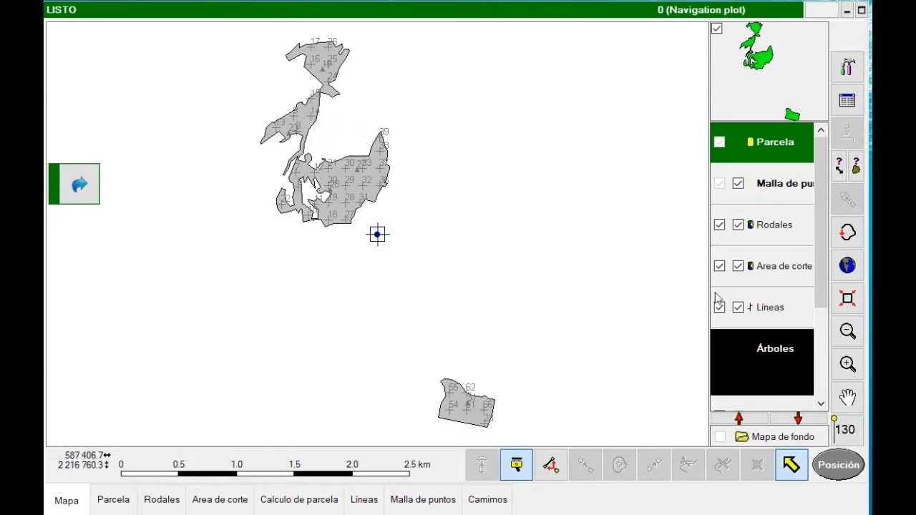
{"action": "left_click", "coordinate": [848, 365]}
{"action": "left_click_drag", "start_coordinate": [293, 36], "coordinate": [353, 83]}
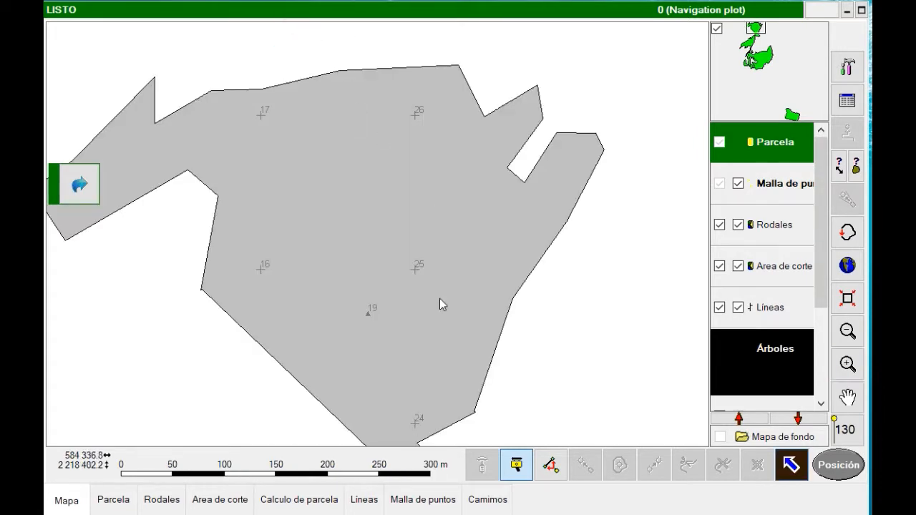
- Open plot 24 and set its stand number (Número de rodal) to 19
{"action": "key", "text": "ctrl+o"}
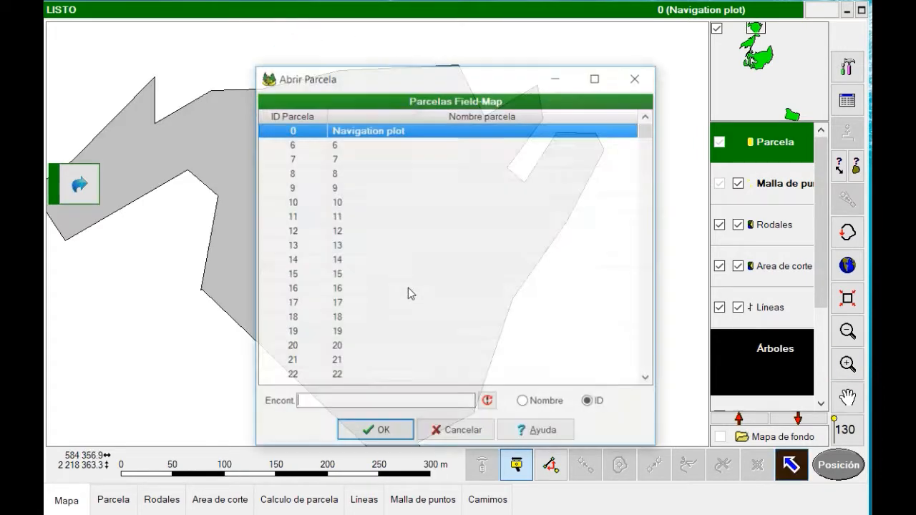
{"action": "left_click", "coordinate": [315, 362]}
{"action": "scroll", "coordinate": [313, 361], "scroll_direction": "down", "scroll_amount": 2}
{"action": "scroll", "coordinate": [315, 366], "scroll_direction": "down", "scroll_amount": 1}
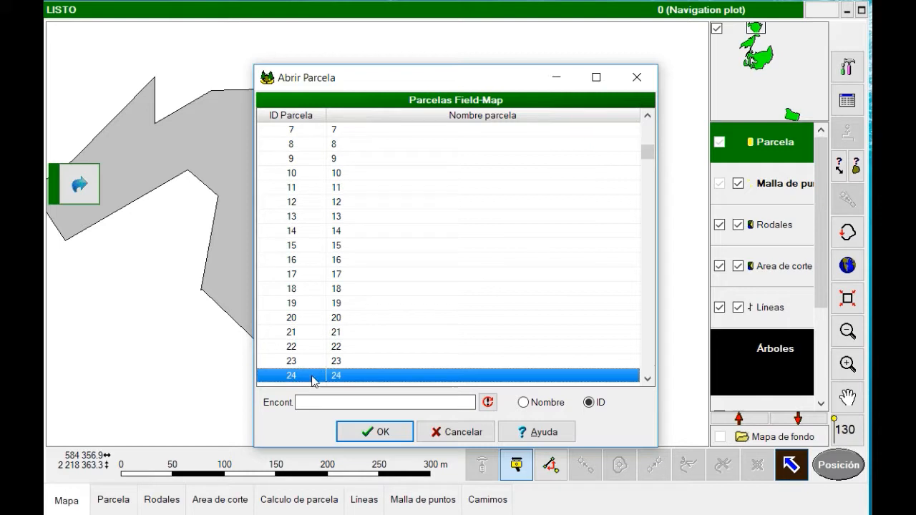
{"action": "double_click", "coordinate": [310, 376]}
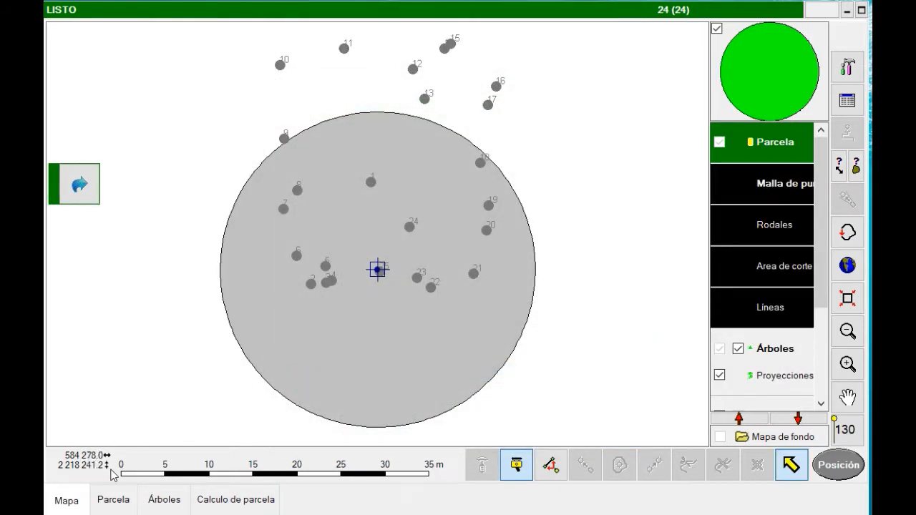
{"action": "left_click", "coordinate": [107, 501]}
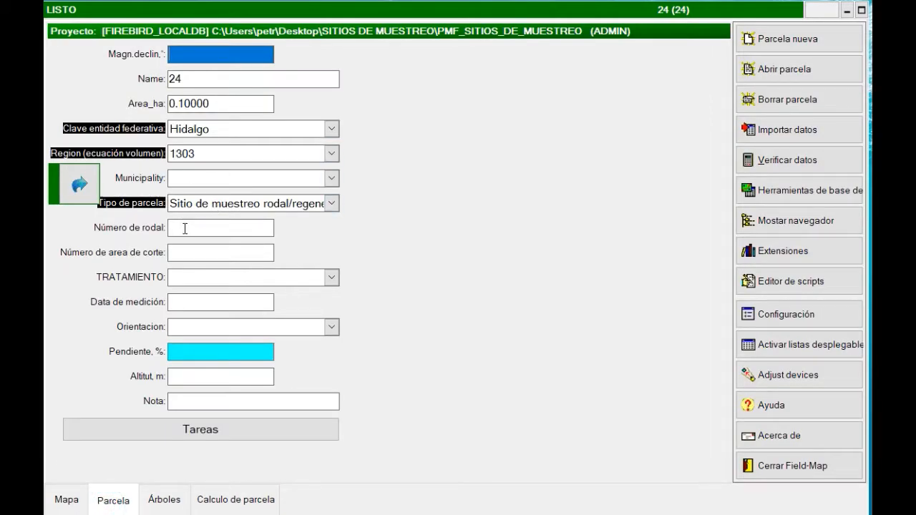
{"action": "left_click", "coordinate": [185, 228]}
{"action": "left_click", "coordinate": [203, 307]}
{"action": "left_click", "coordinate": [289, 251]}
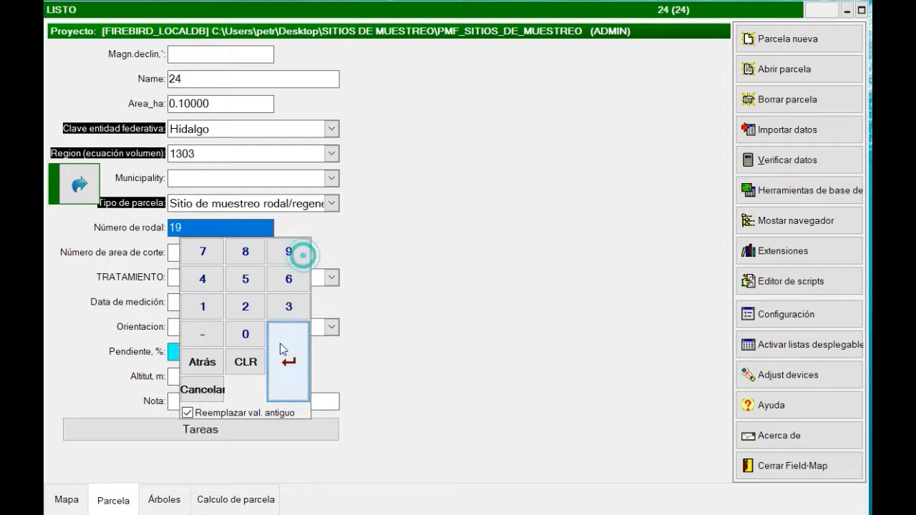
{"action": "left_click", "coordinate": [282, 348]}
- Open plot 25 and set its stand number (Número de rodal) to 19
{"action": "key", "text": "ctrl+o"}
{"action": "double_click", "coordinate": [329, 145]}
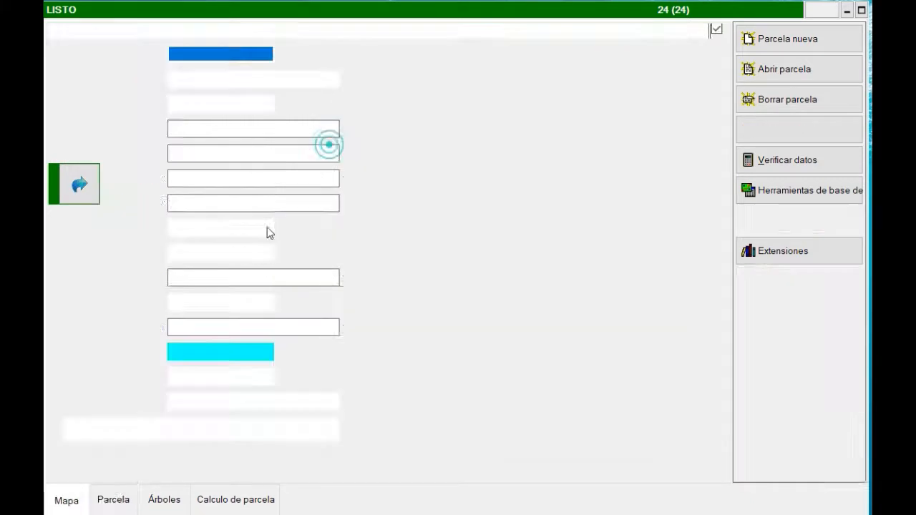
{"action": "left_click", "coordinate": [181, 227]}
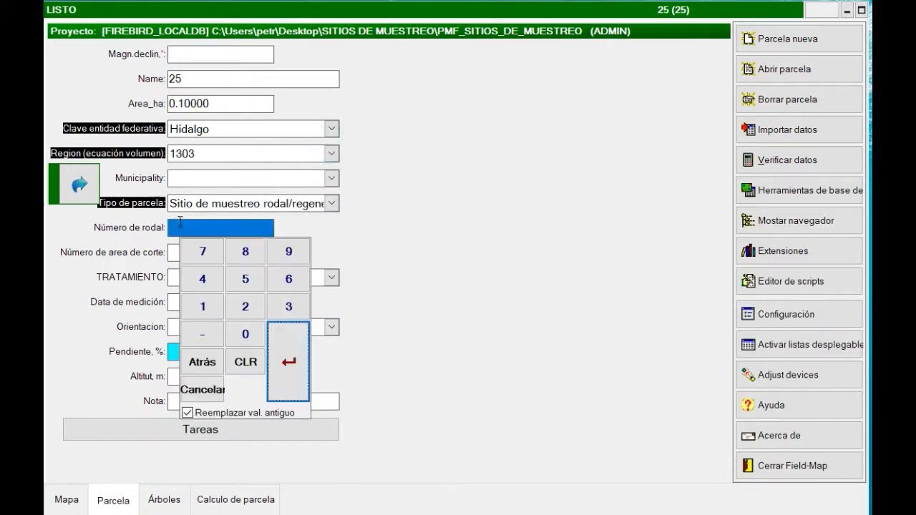
{"action": "left_click", "coordinate": [202, 307]}
{"action": "left_click", "coordinate": [289, 251]}
{"action": "left_click", "coordinate": [278, 351]}
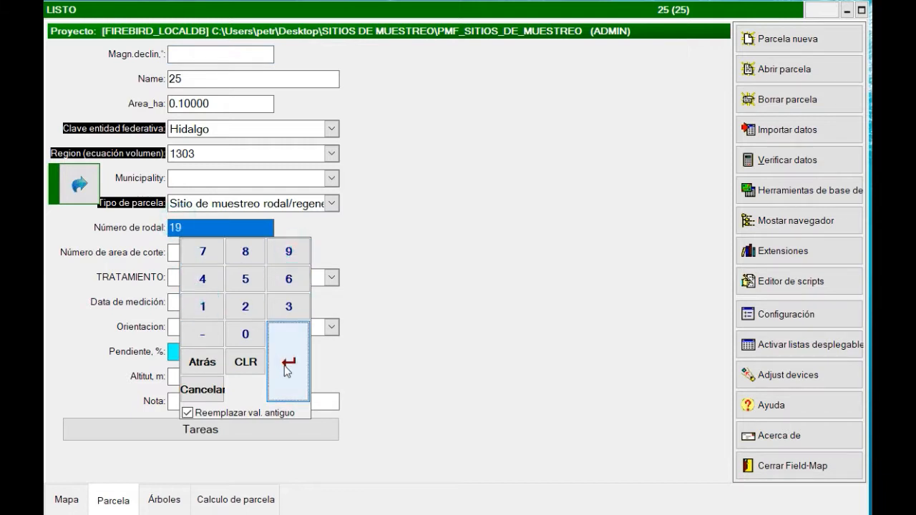
- Open plot 26 and set its stand number (Número de rodal) to 19
{"action": "key", "text": "ctrl+o"}
{"action": "double_click", "coordinate": [311, 153]}
{"action": "left_click", "coordinate": [113, 499]}
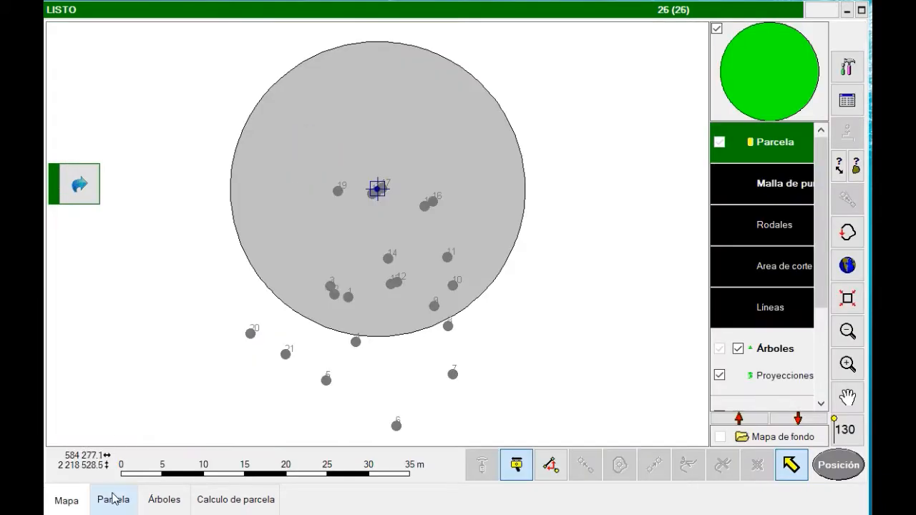
{"action": "left_click", "coordinate": [195, 226]}
{"action": "left_click", "coordinate": [203, 306]}
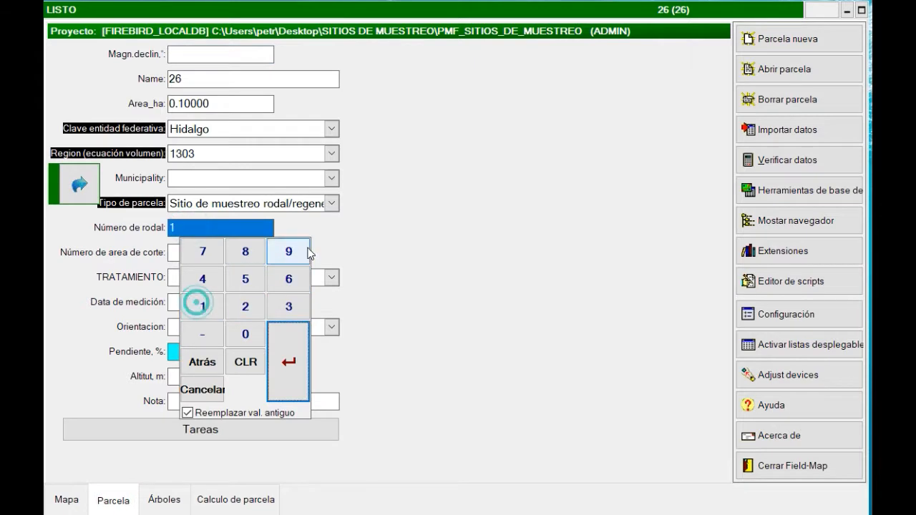
{"action": "left_click", "coordinate": [289, 251]}
{"action": "left_click", "coordinate": [289, 362]}
- Reopen the Navigation plot from the list of plots
{"action": "key", "text": "ctrl+o"}
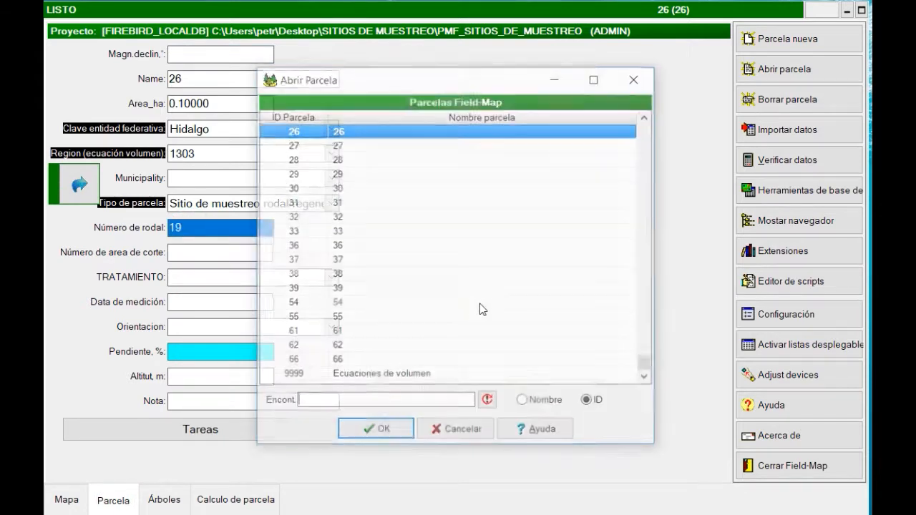
{"action": "scroll", "coordinate": [648, 378], "scroll_direction": "up", "scroll_amount": 10}
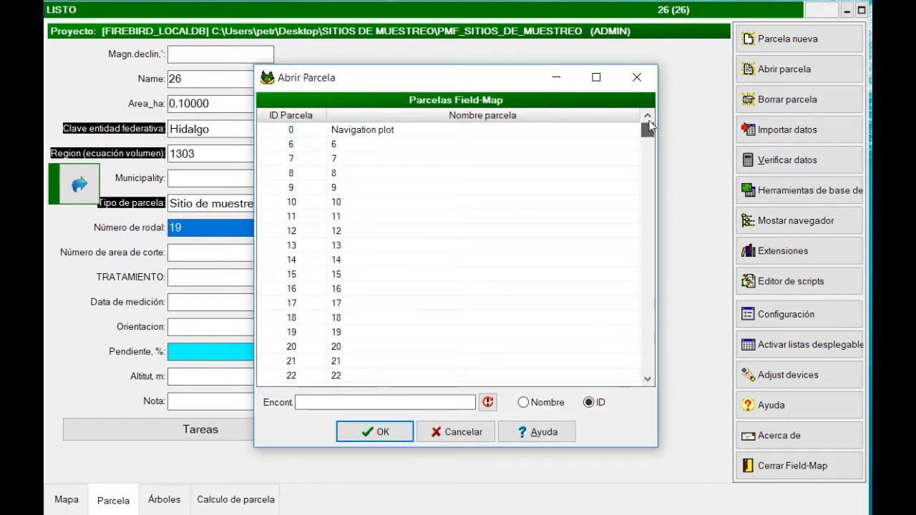
{"action": "left_click", "coordinate": [379, 135]}
{"action": "double_click", "coordinate": [379, 135]}
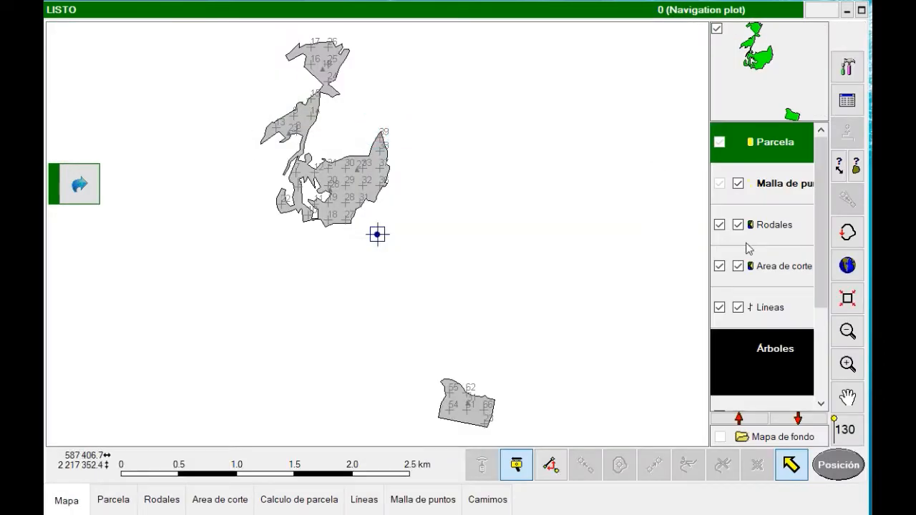
- Select stand 23 in the Rodales layer of the map and open its data record
{"action": "left_click", "coordinate": [848, 365]}
{"action": "left_click", "coordinate": [226, 39]}
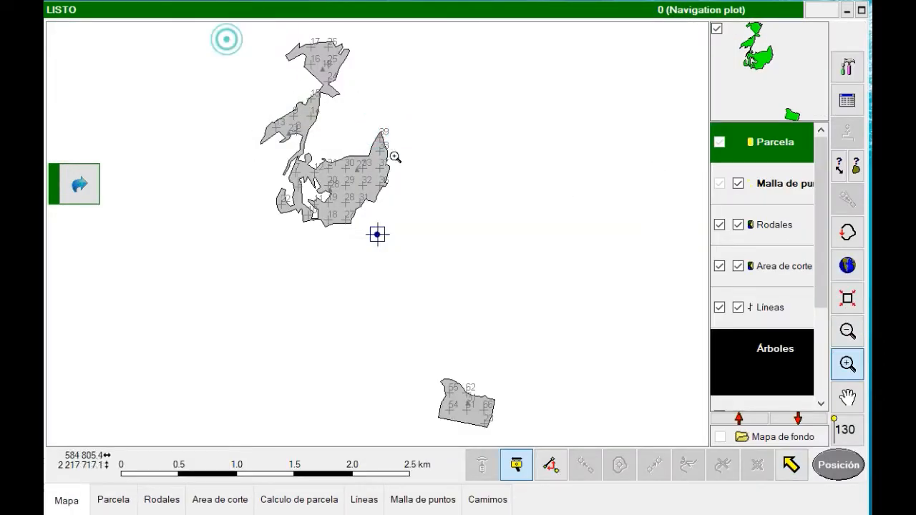
{"action": "left_click", "coordinate": [772, 229]}
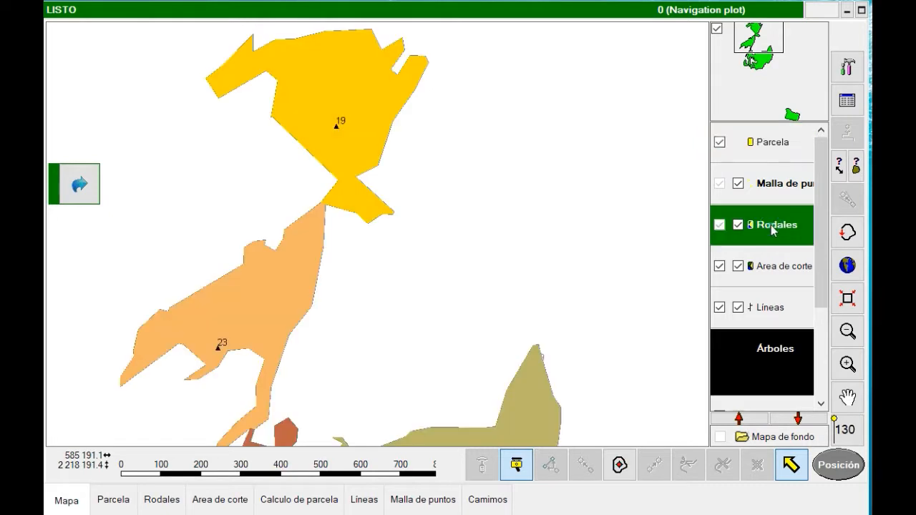
{"action": "left_click", "coordinate": [250, 322]}
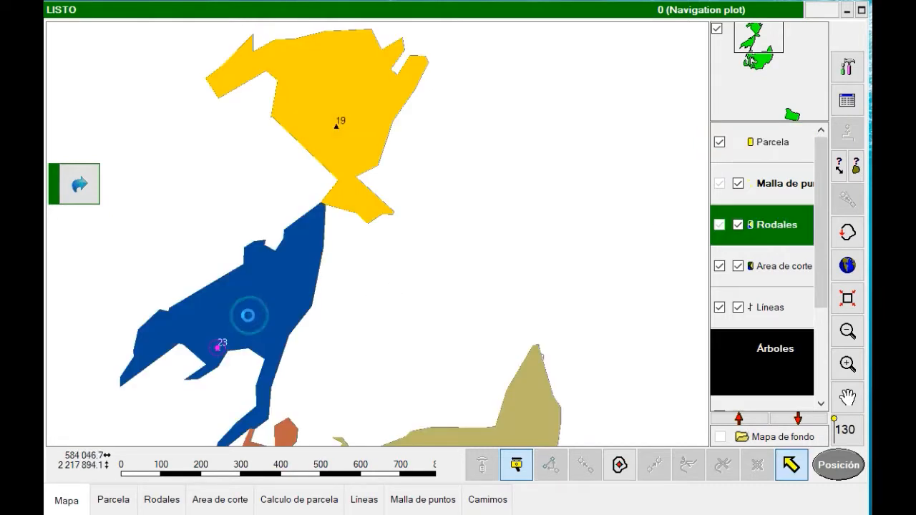
{"action": "left_click", "coordinate": [80, 185]}
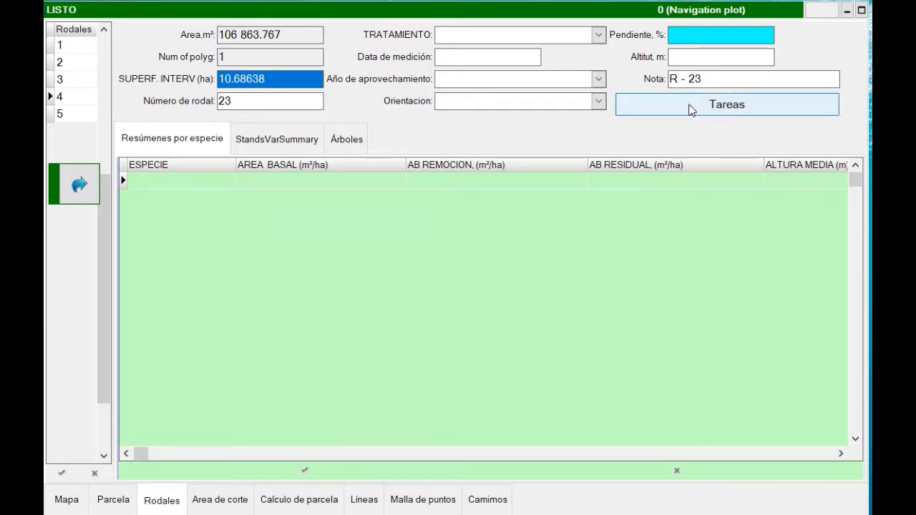
- Run the task "Calcular el resumen para todos rodales - de las parcelas de inventario" and close its log
{"action": "left_click", "coordinate": [689, 107]}
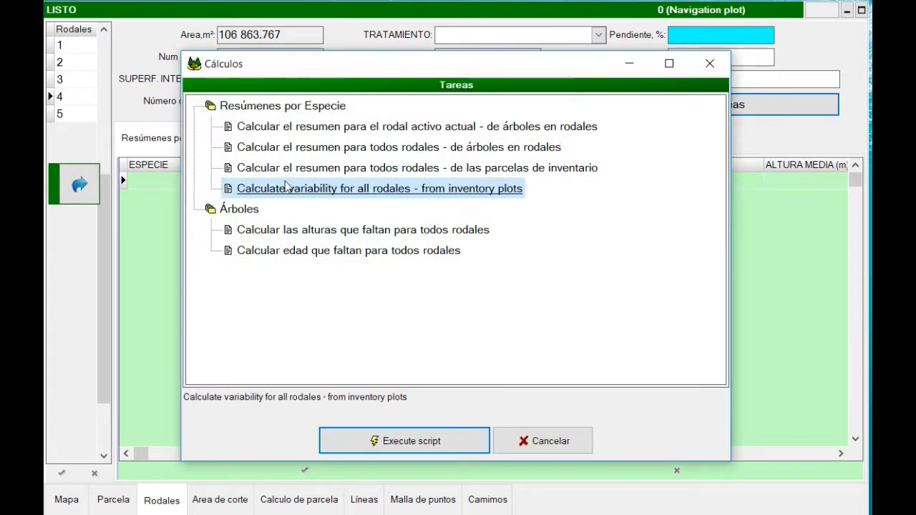
{"action": "left_click", "coordinate": [321, 155]}
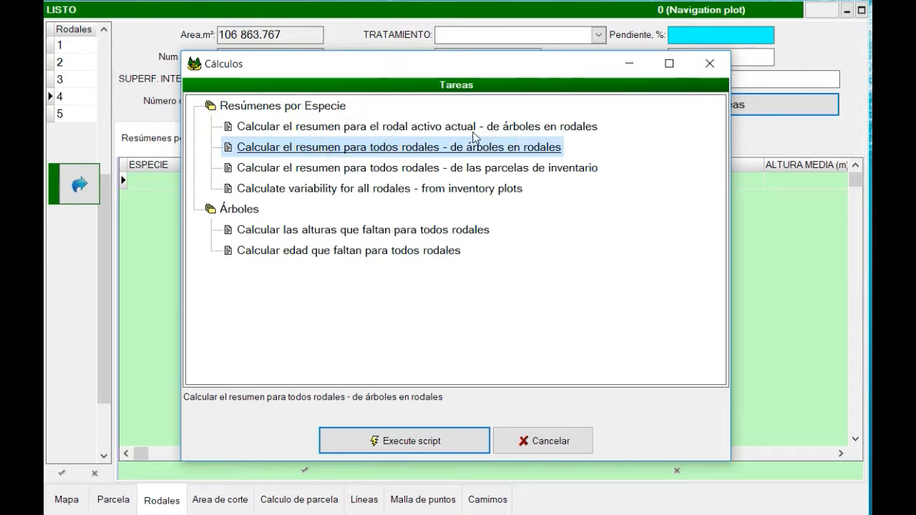
{"action": "left_click", "coordinate": [503, 172]}
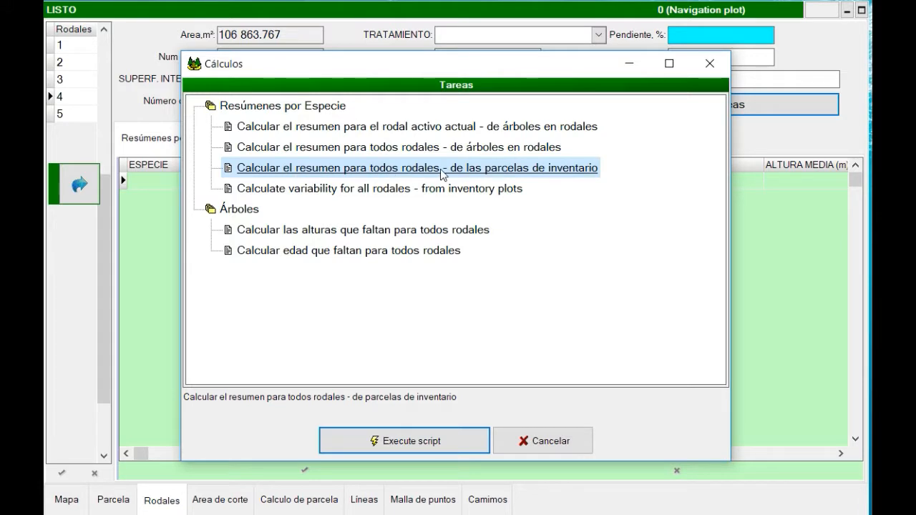
{"action": "left_click", "coordinate": [433, 442]}
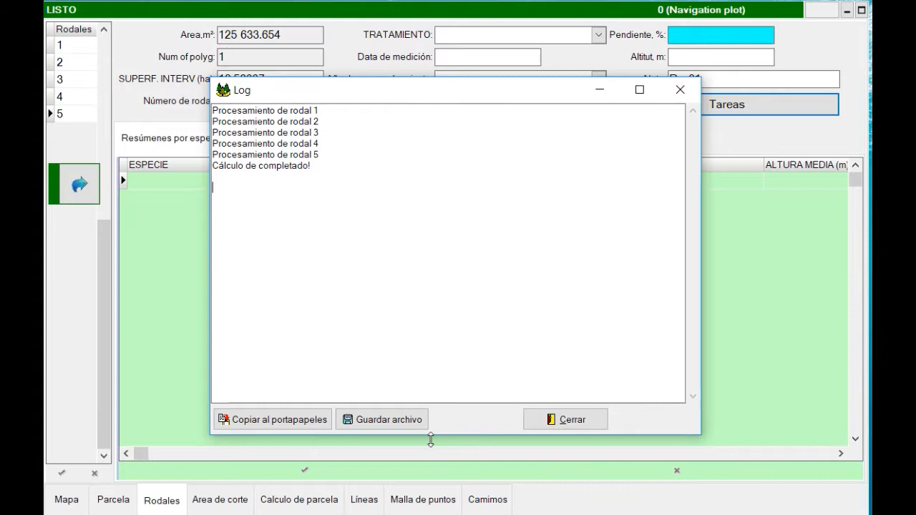
{"action": "left_click", "coordinate": [541, 420]}
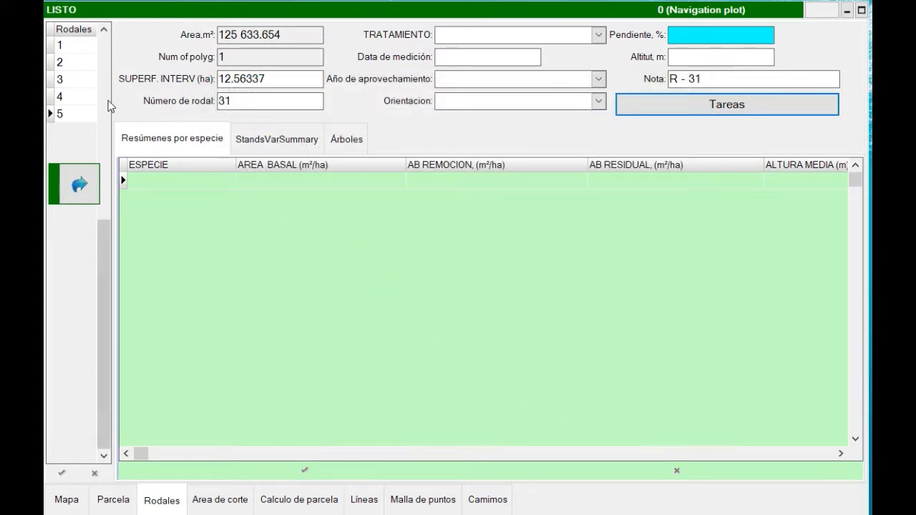
- Examine the species summaries of stands 28 and 19, including the height, diameter, volume, age and increment columns
{"action": "left_click", "coordinate": [82, 46]}
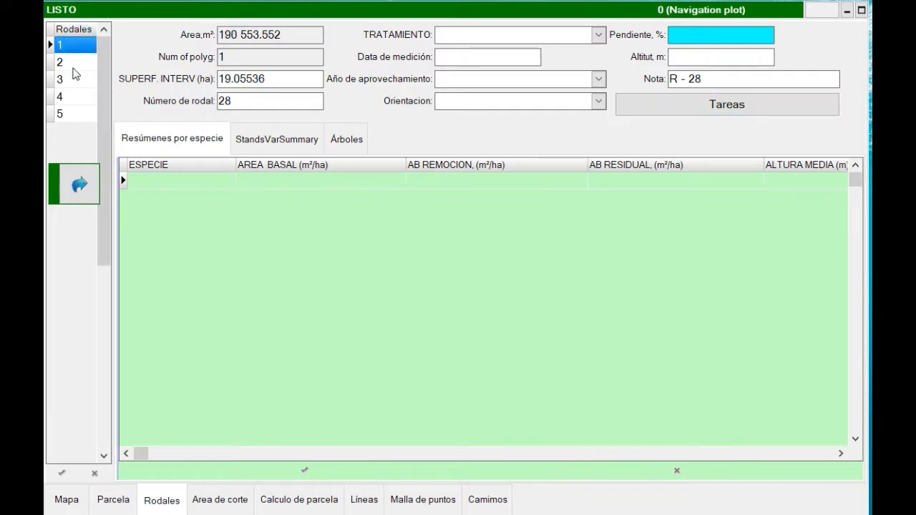
{"action": "left_click", "coordinate": [74, 64]}
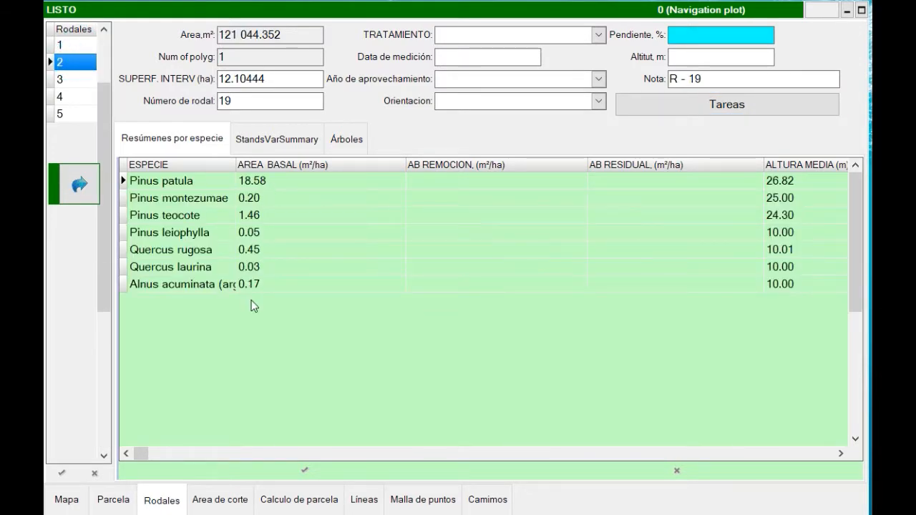
{"action": "left_click", "coordinate": [733, 458]}
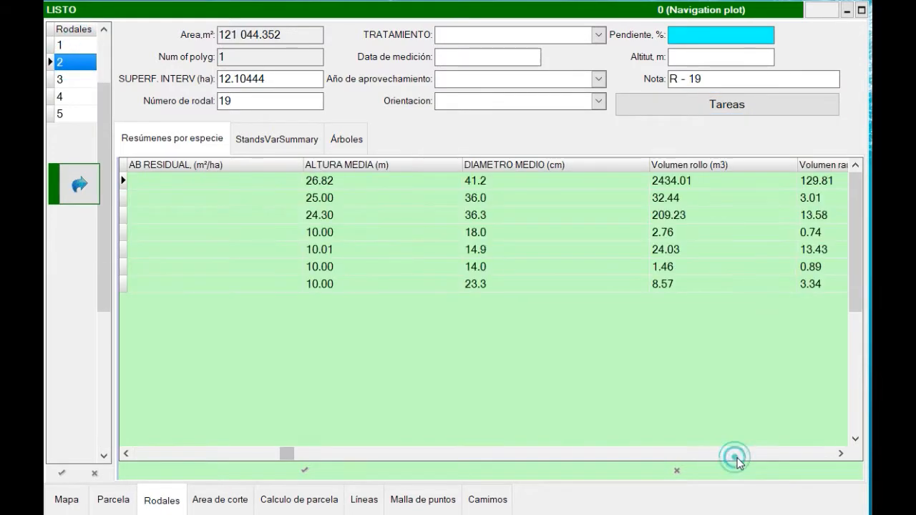
{"action": "left_click", "coordinate": [774, 453]}
{"action": "left_click", "coordinate": [785, 451]}
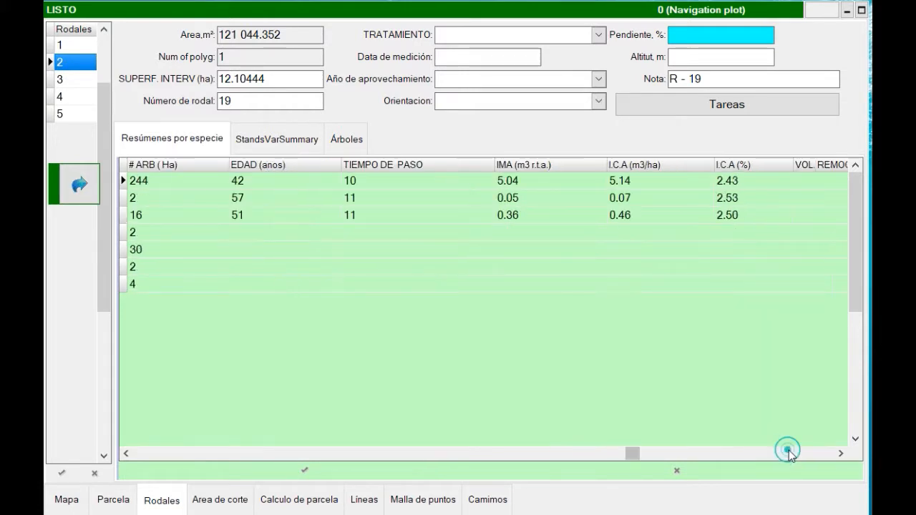
{"action": "left_click", "coordinate": [787, 450]}
{"action": "left_click", "coordinate": [150, 454]}
{"action": "left_click", "coordinate": [151, 454]}
- Examine the species summaries of the remaining stands, reading stand 23's columns through to the volume and increment values
{"action": "left_click", "coordinate": [76, 81]}
{"action": "left_click", "coordinate": [64, 96]}
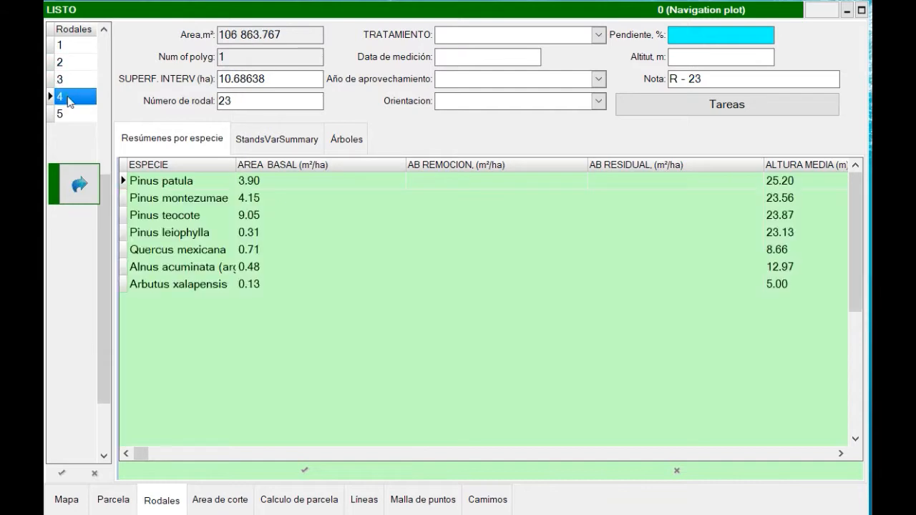
{"action": "left_click", "coordinate": [629, 453]}
{"action": "left_click", "coordinate": [708, 453]}
{"action": "left_click", "coordinate": [761, 454]}
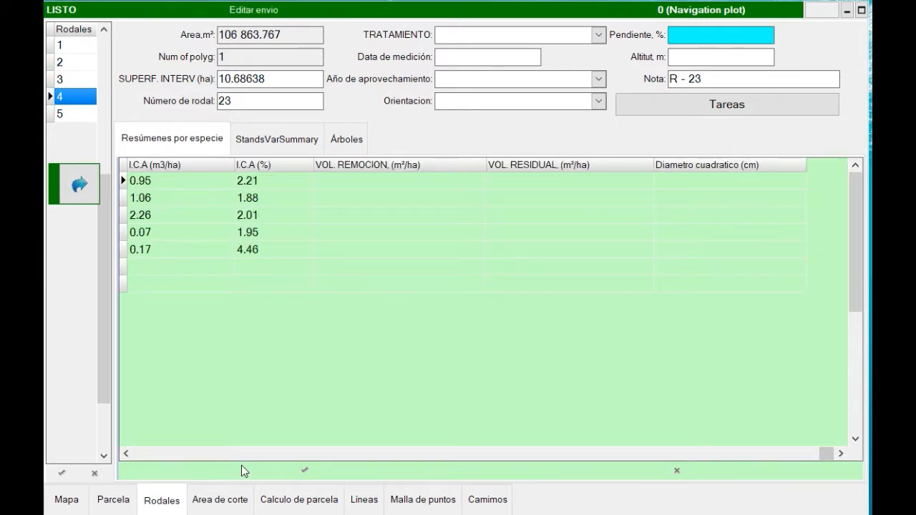
{"action": "left_click", "coordinate": [194, 454]}
{"action": "left_click", "coordinate": [192, 454]}
{"action": "left_click", "coordinate": [73, 114]}
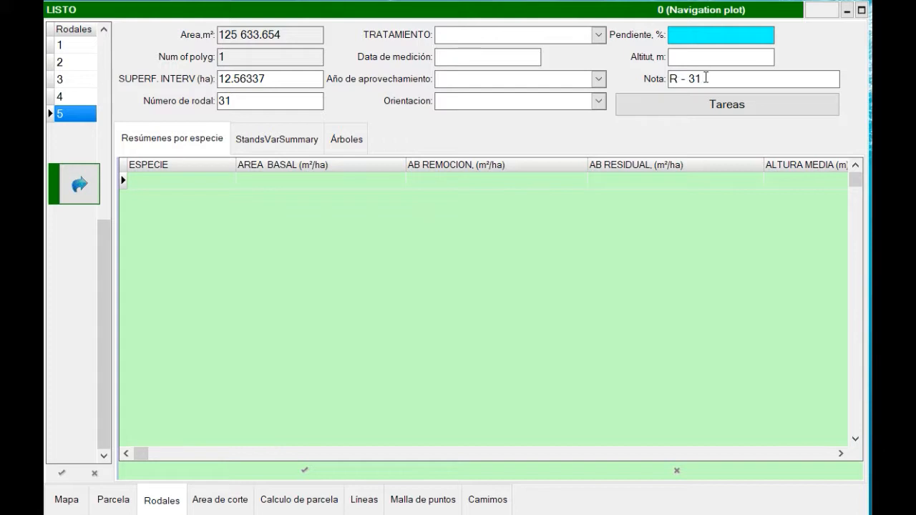
- Check on the map which sampling points lie inside stand 31, and open plot 23
{"action": "left_click", "coordinate": [78, 184]}
{"action": "left_click", "coordinate": [752, 184]}
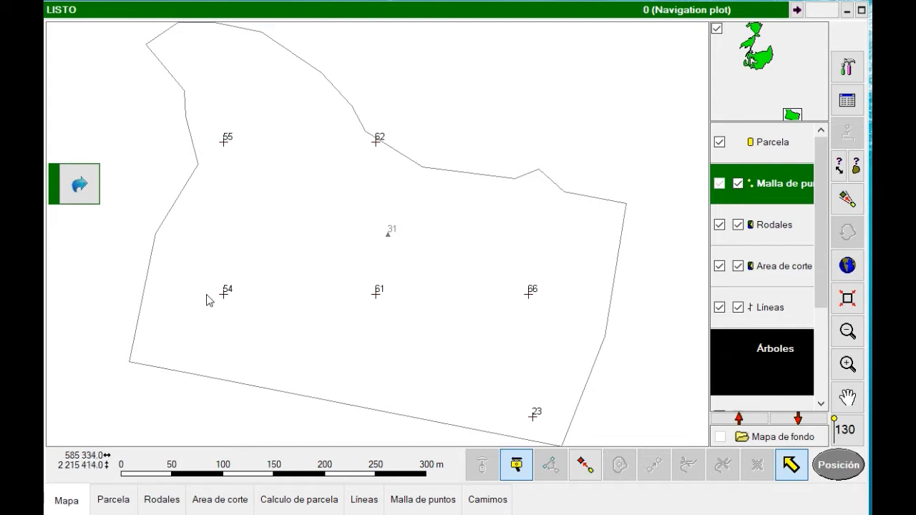
{"action": "key", "text": "ctrl+o"}
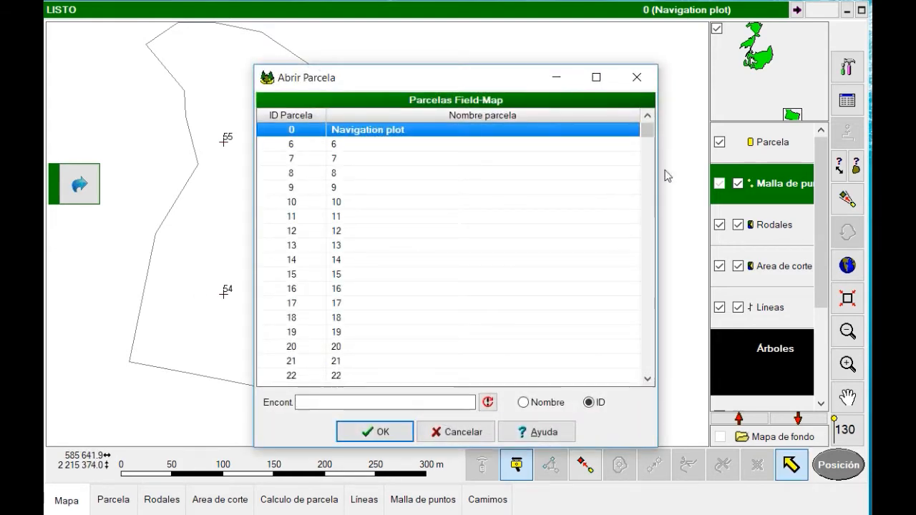
{"action": "left_click_drag", "start_coordinate": [647, 130], "coordinate": [651, 266]}
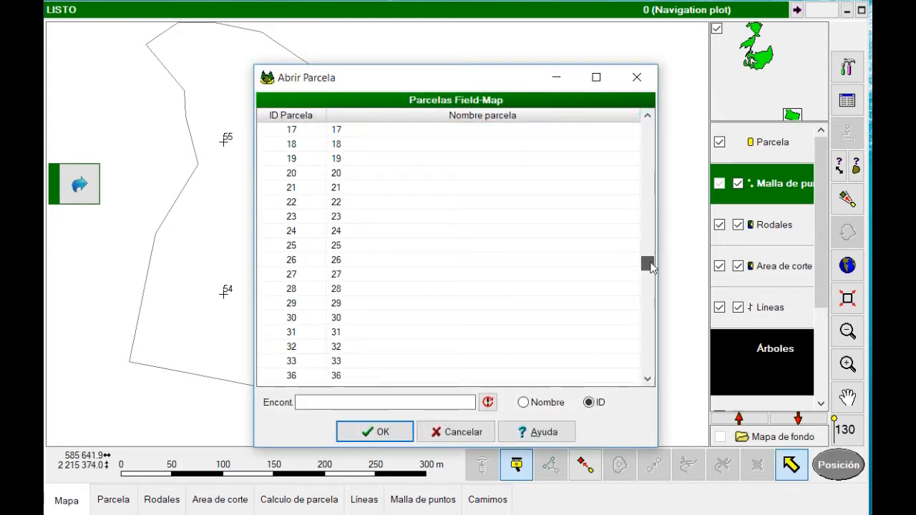
{"action": "left_click", "coordinate": [300, 215]}
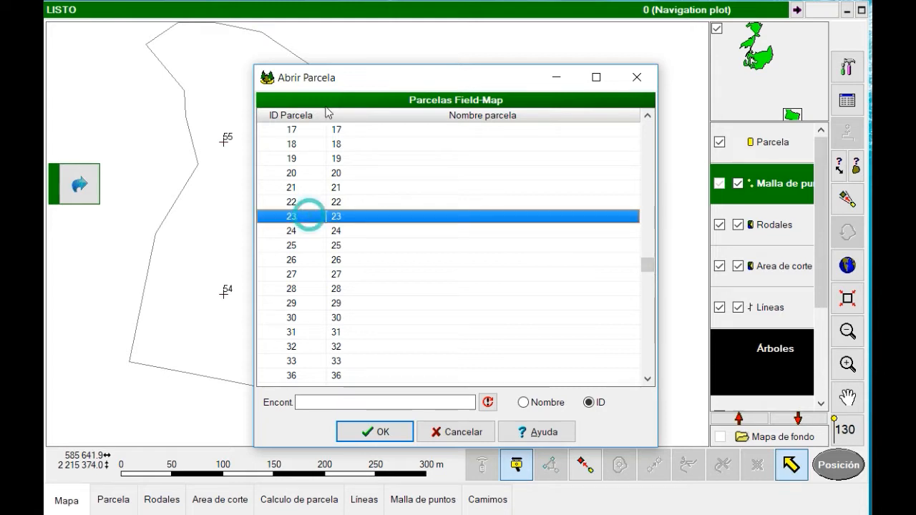
{"action": "mouse_move", "coordinate": [342, 93]}
{"action": "left_mouse_down"}
{"action": "mouse_move", "coordinate": [415, 382]}
{"action": "mouse_move", "coordinate": [337, 78]}
{"action": "left_mouse_up"}
{"action": "double_click", "coordinate": [310, 208]}
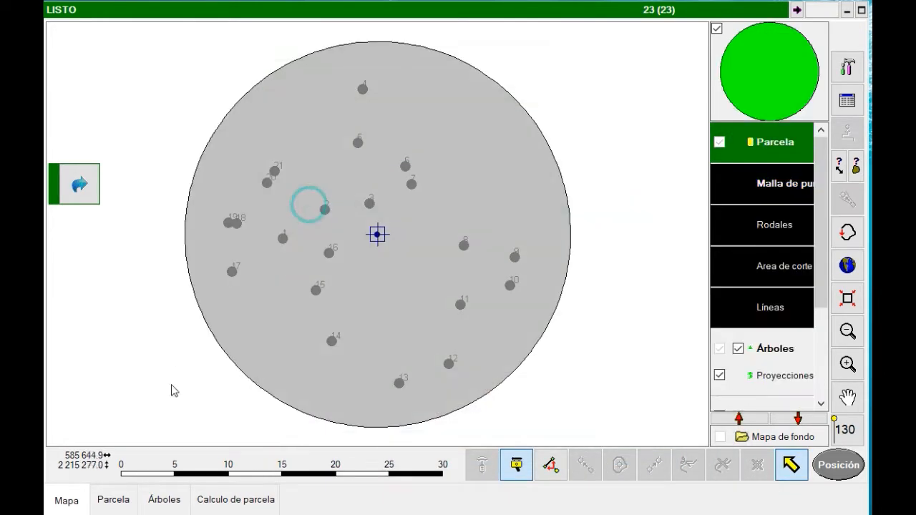
- Set the stand number (Número de rodal) of plot 23 to 31
{"action": "left_click", "coordinate": [113, 498]}
{"action": "left_click", "coordinate": [214, 225]}
{"action": "left_click", "coordinate": [288, 306]}
{"action": "left_click", "coordinate": [202, 307]}
{"action": "left_click", "coordinate": [289, 350]}
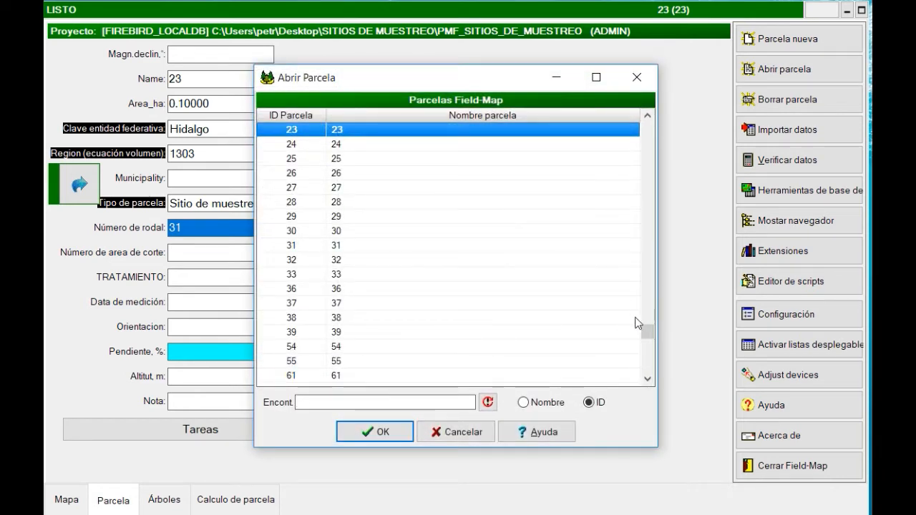
- Return to the Navigation plot, open the stand records of the Rodales layer and view stand 19's species summary
{"action": "left_click_drag", "start_coordinate": [648, 336], "coordinate": [647, 136]}
{"action": "double_click", "coordinate": [380, 133]}
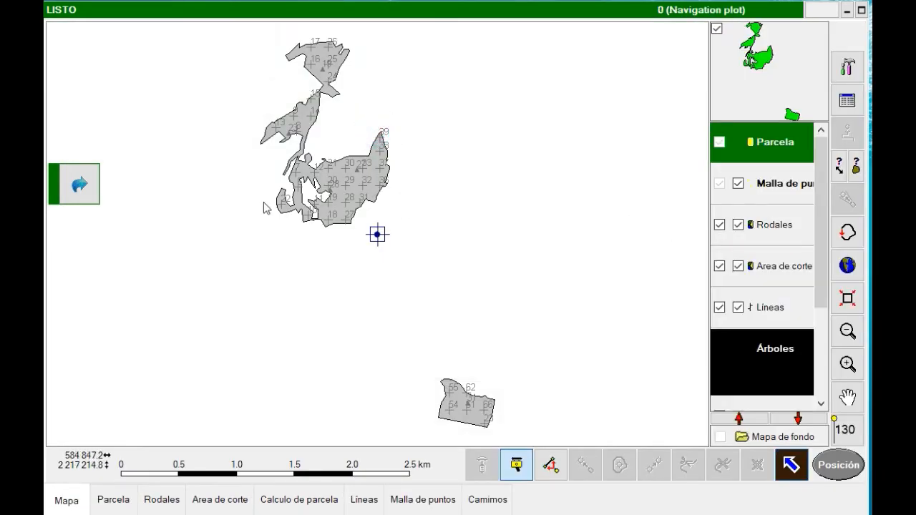
{"action": "left_click", "coordinate": [766, 230]}
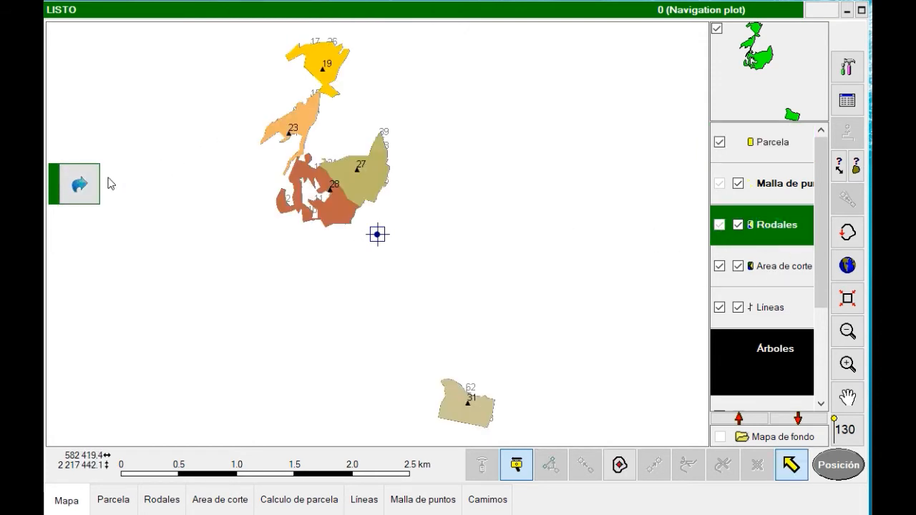
{"action": "left_click", "coordinate": [79, 184]}
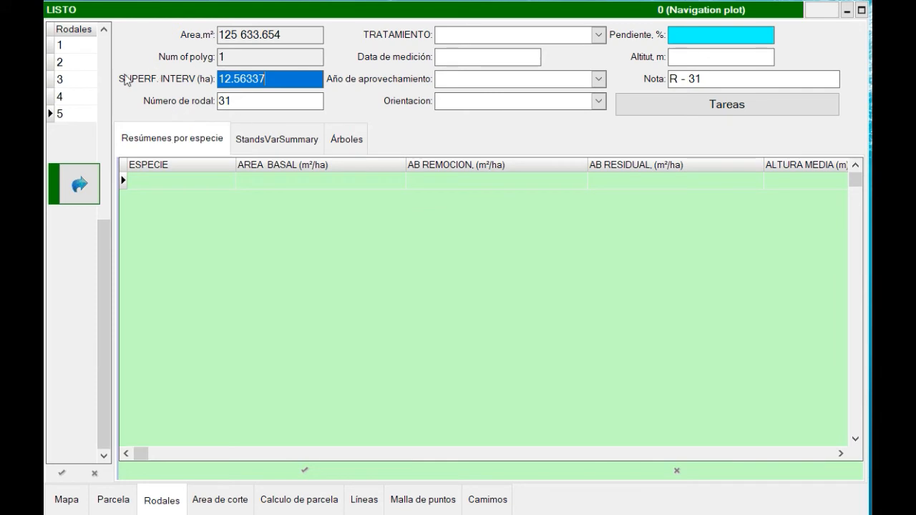
{"action": "left_click", "coordinate": [76, 96]}
{"action": "left_click", "coordinate": [81, 61]}
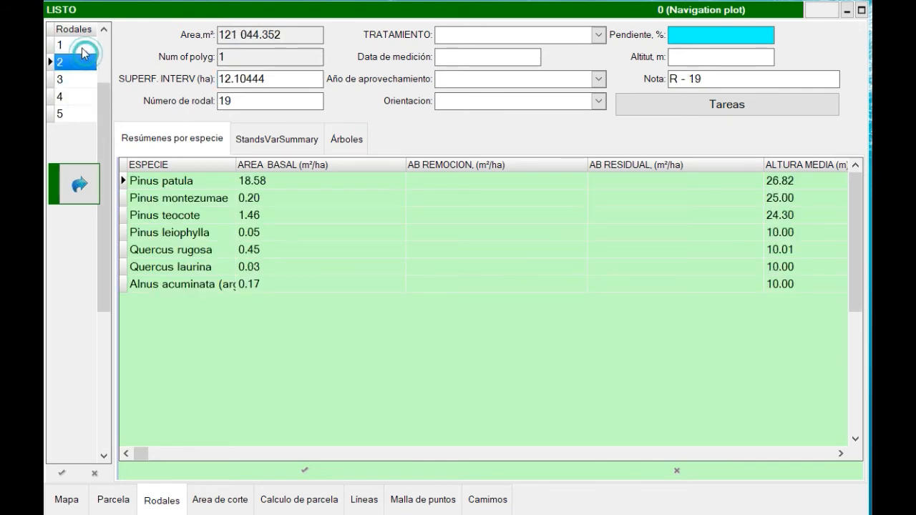